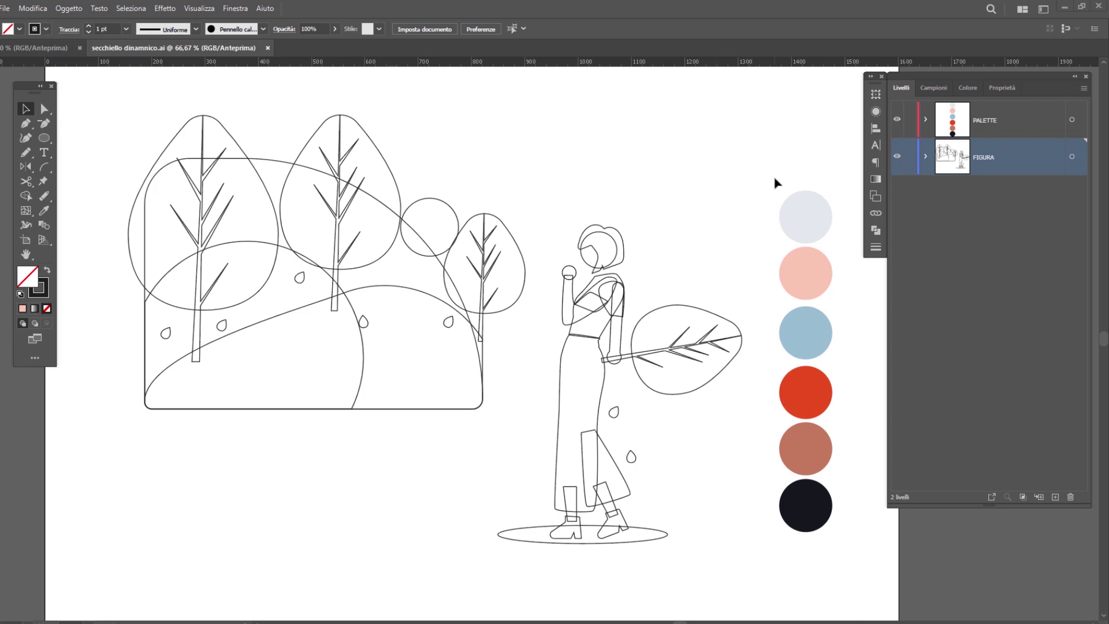
Marquee-select the six palette circles and inspect their fill in the Color Picker
mouse_move(777, 177)
left_mouse_down()
mouse_move(850, 461)
mouse_move(856, 545)
left_mouse_up()
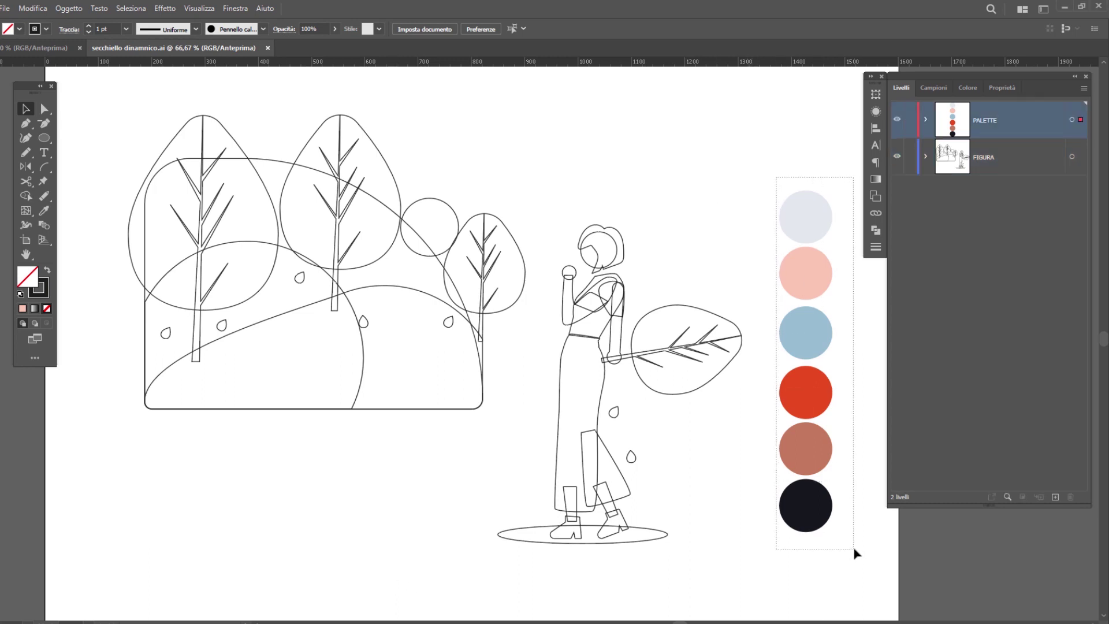
double_click(30, 286)
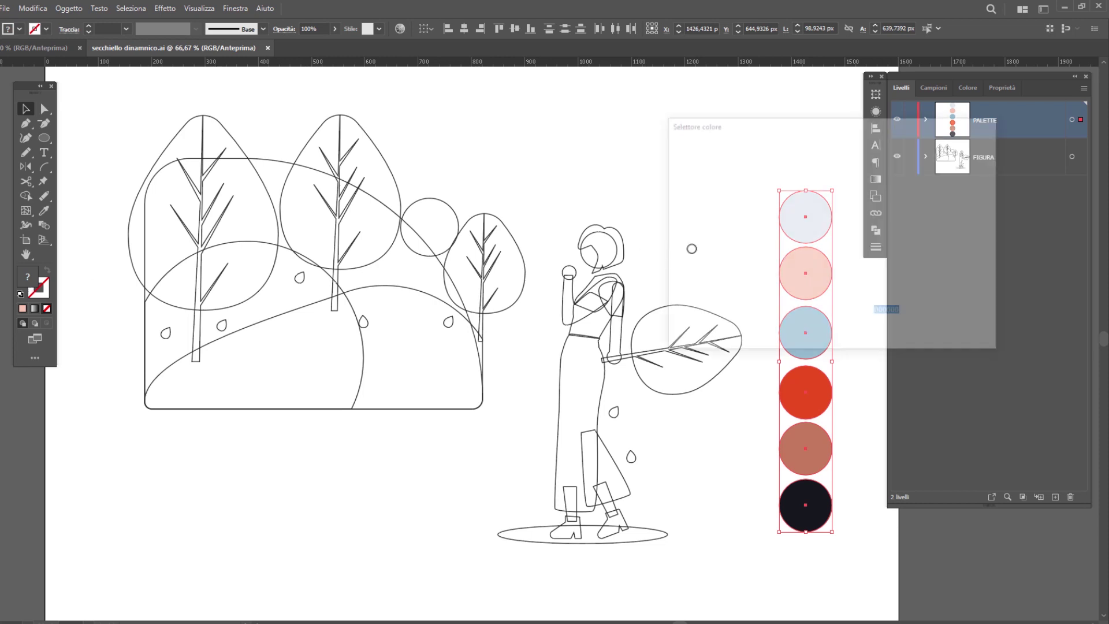
left_click(743, 129)
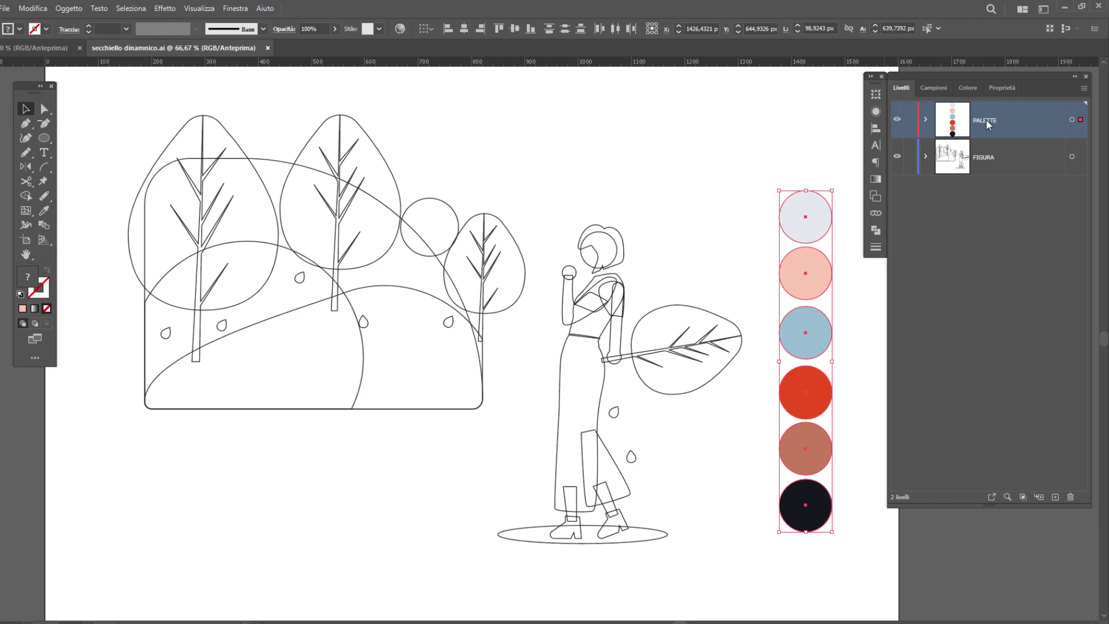
Target the FIGURA and PALETTE layers, then reselect the six palette circles
left_click(1072, 157)
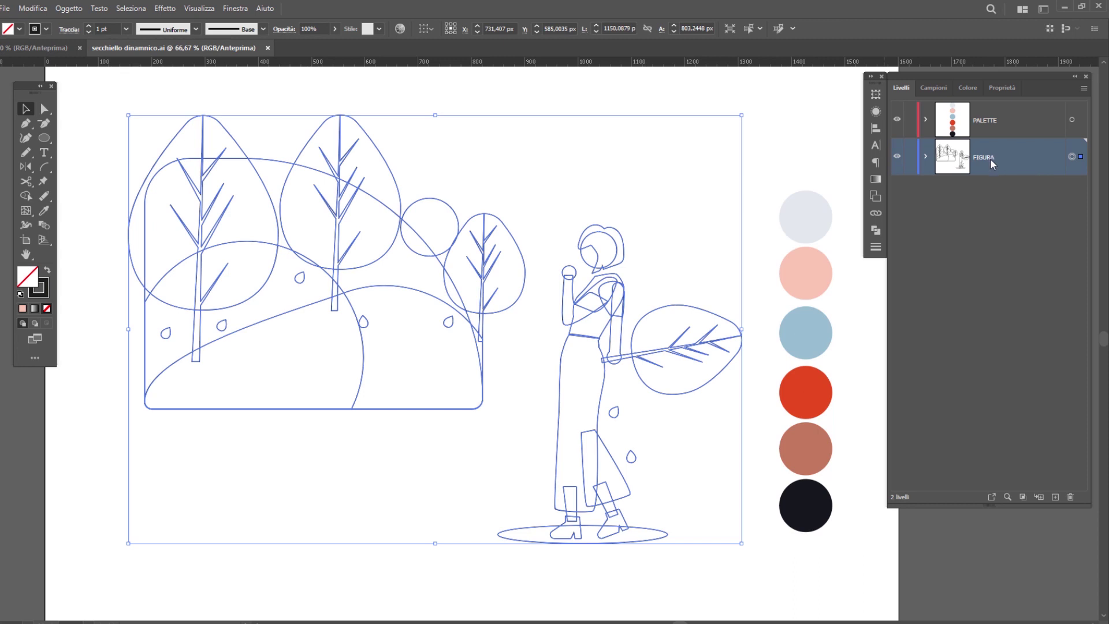
left_click(990, 120)
left_click(1072, 120)
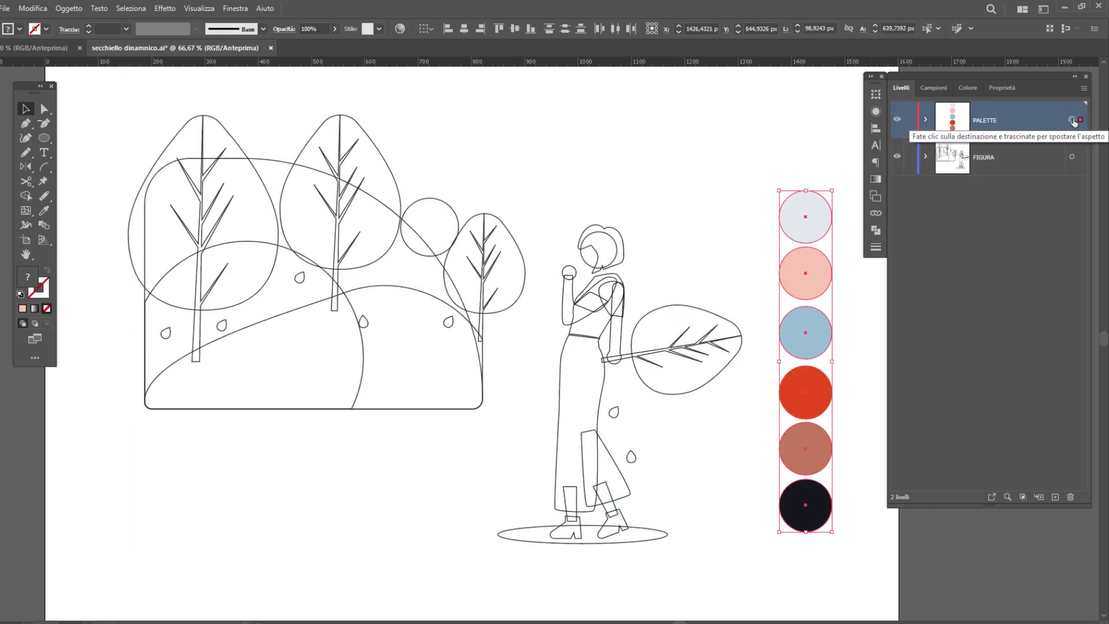
left_click_drag(796, 164, 854, 574)
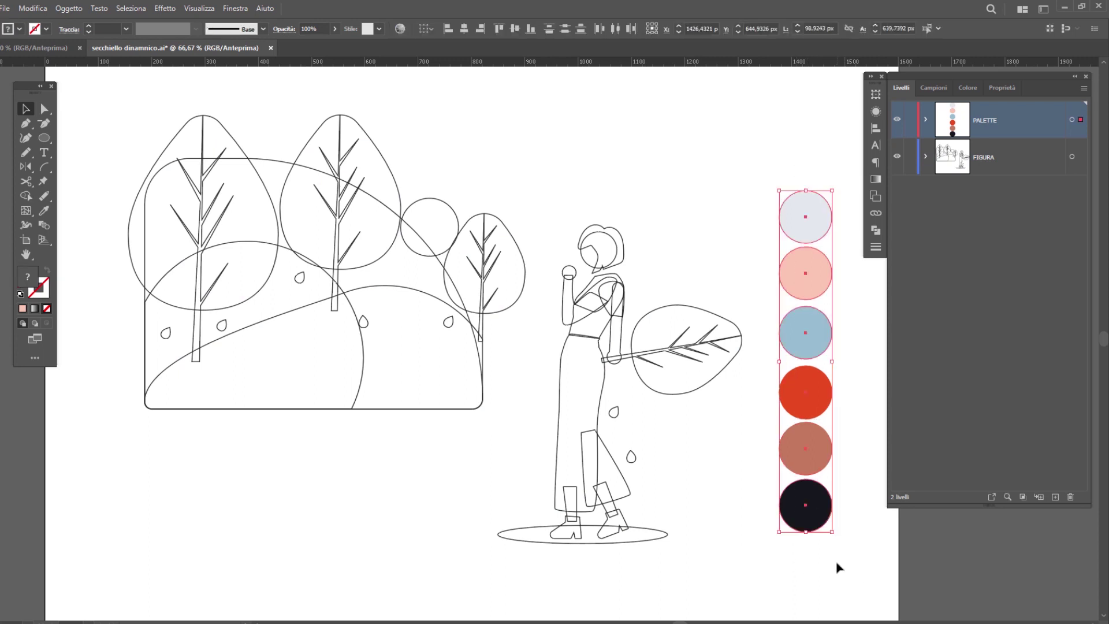
In Swatches, make a New Color Group named PALETTE from the selected circles
left_click(934, 89)
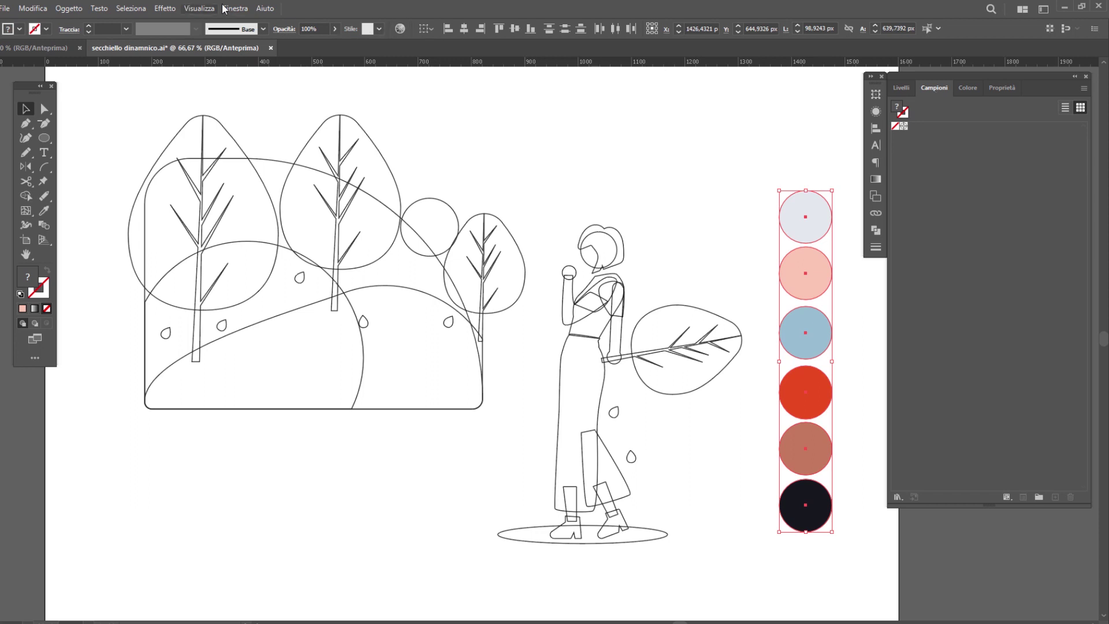
left_click(235, 8)
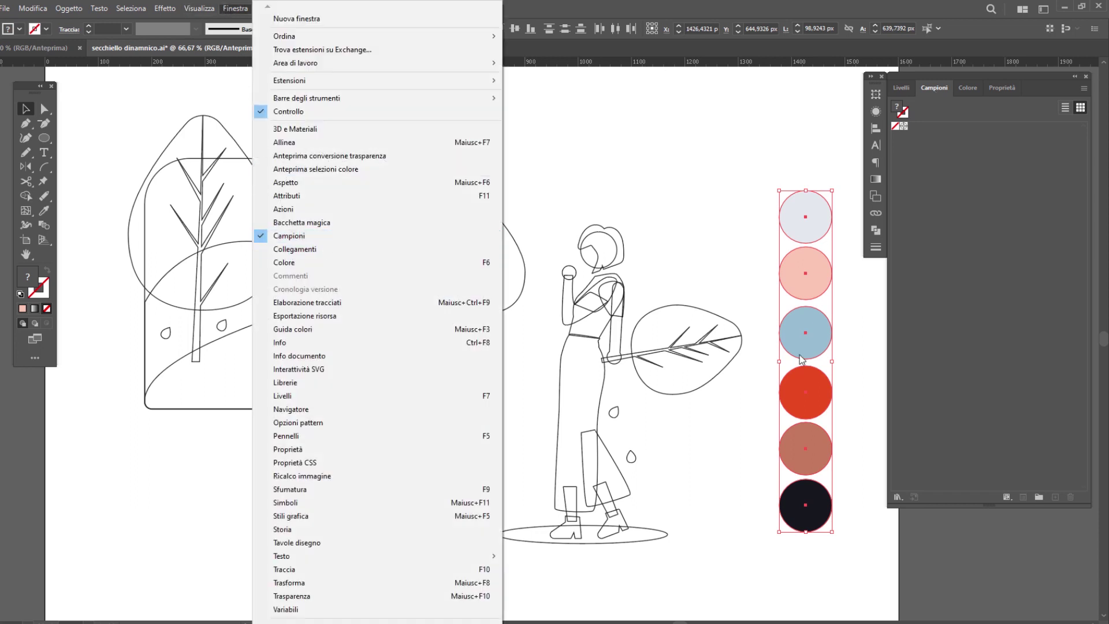
left_click(1086, 90)
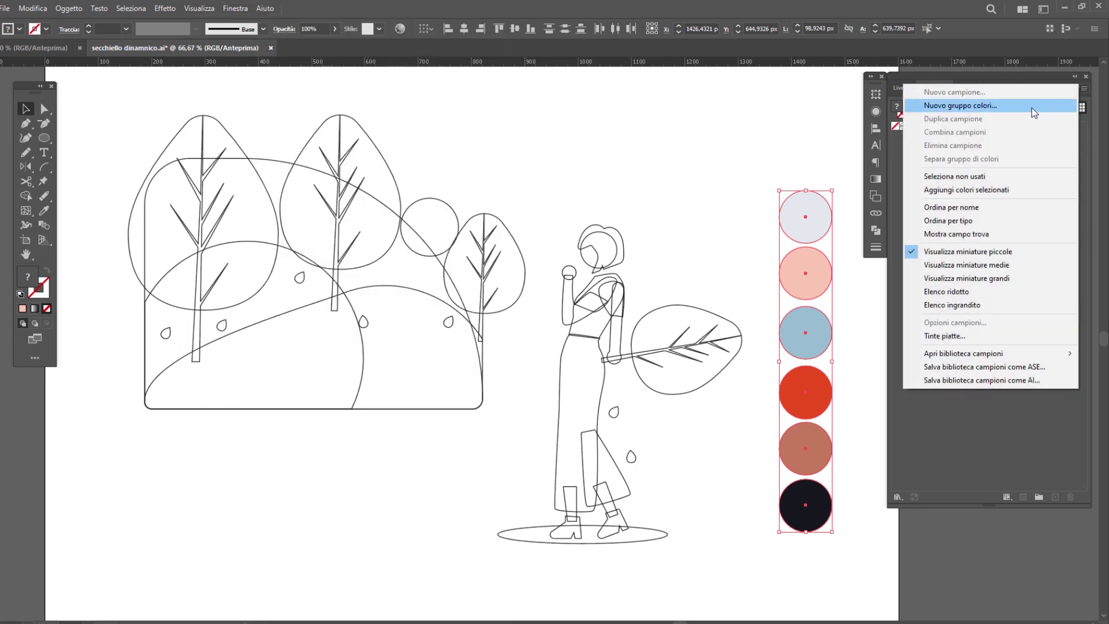
left_click(1031, 106)
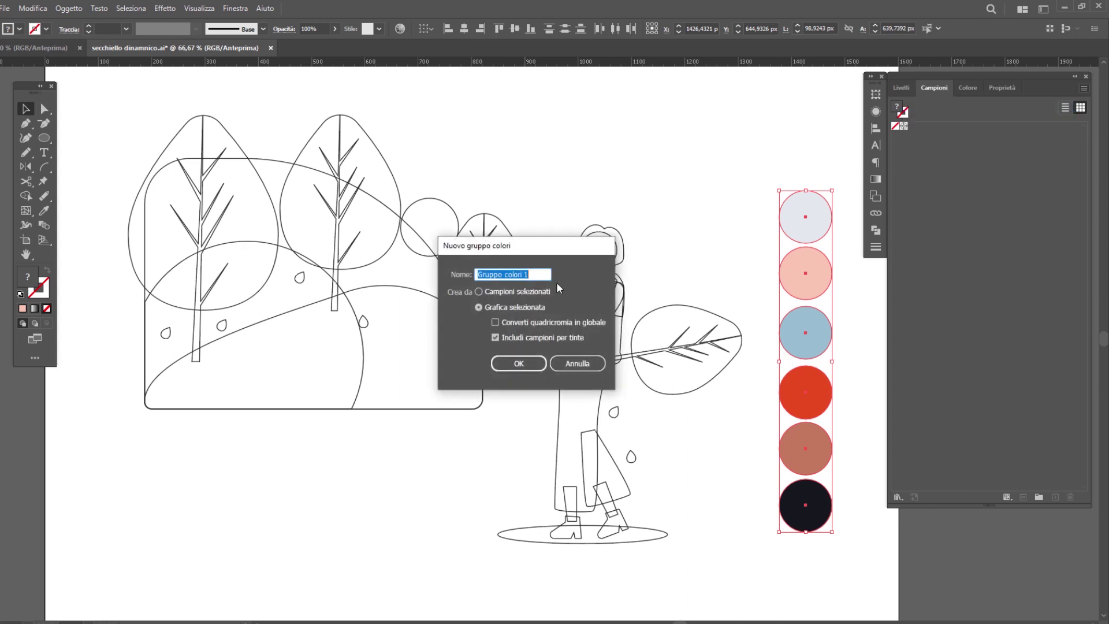
type("PALETTE")
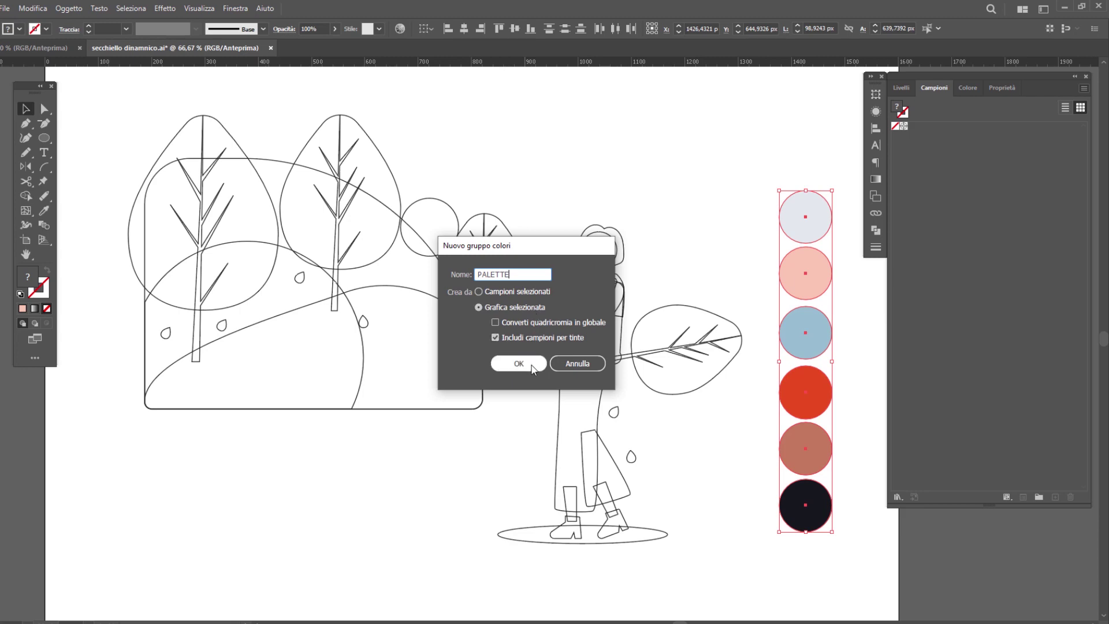
left_click(519, 363)
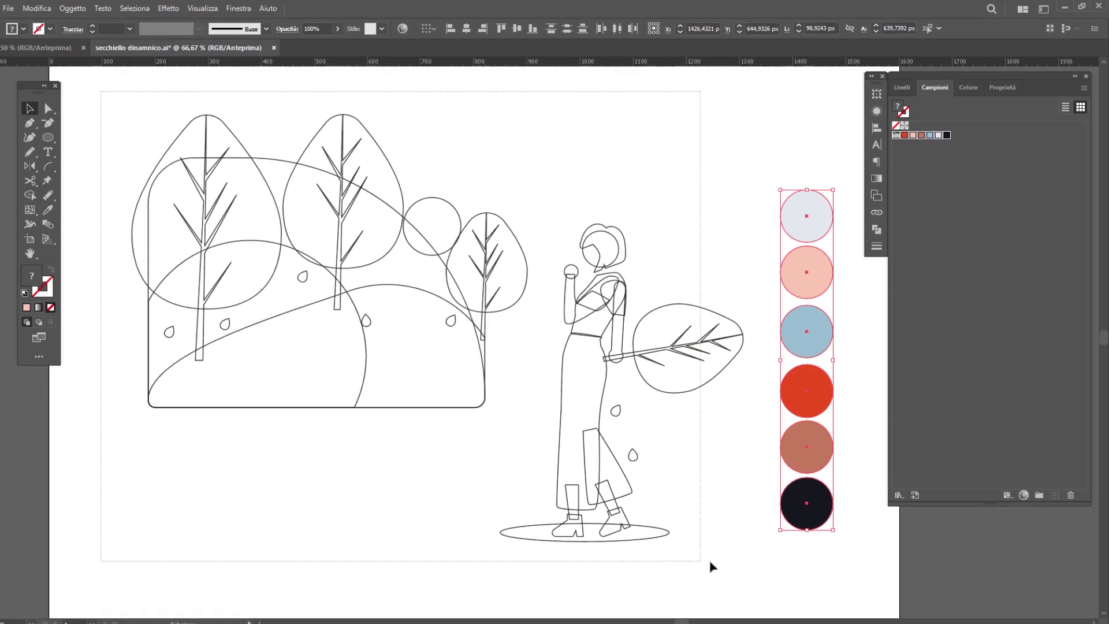
Select all the line art, switch to the Live Paint Bucket (K), and set PALETTE red as fill
left_click_drag(747, 574, 260, 253)
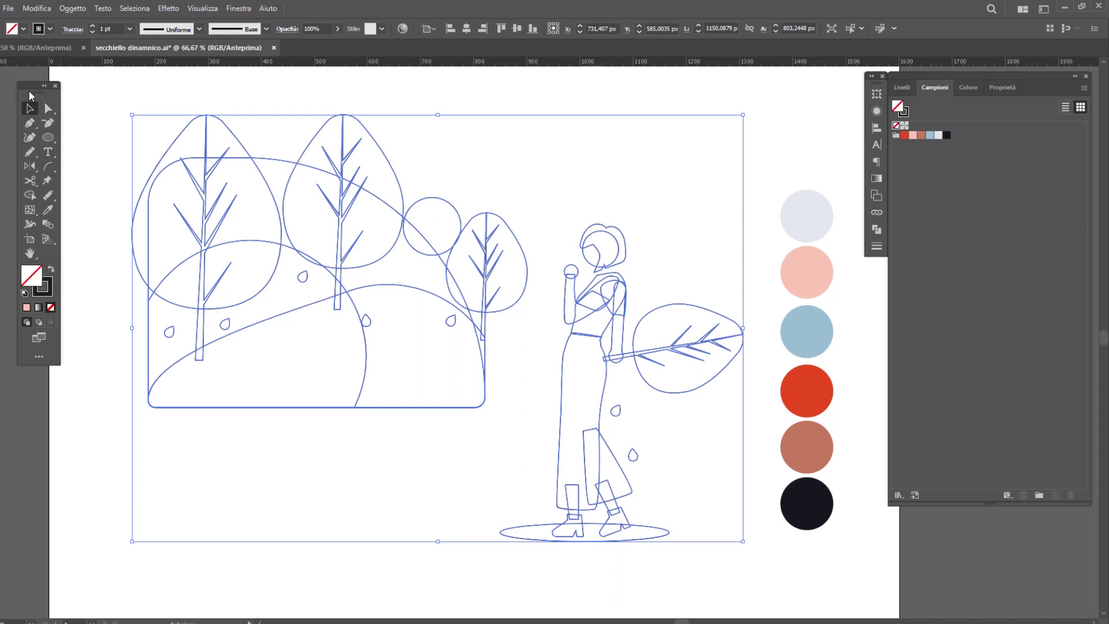
left_click_drag(29, 90, 58, 105)
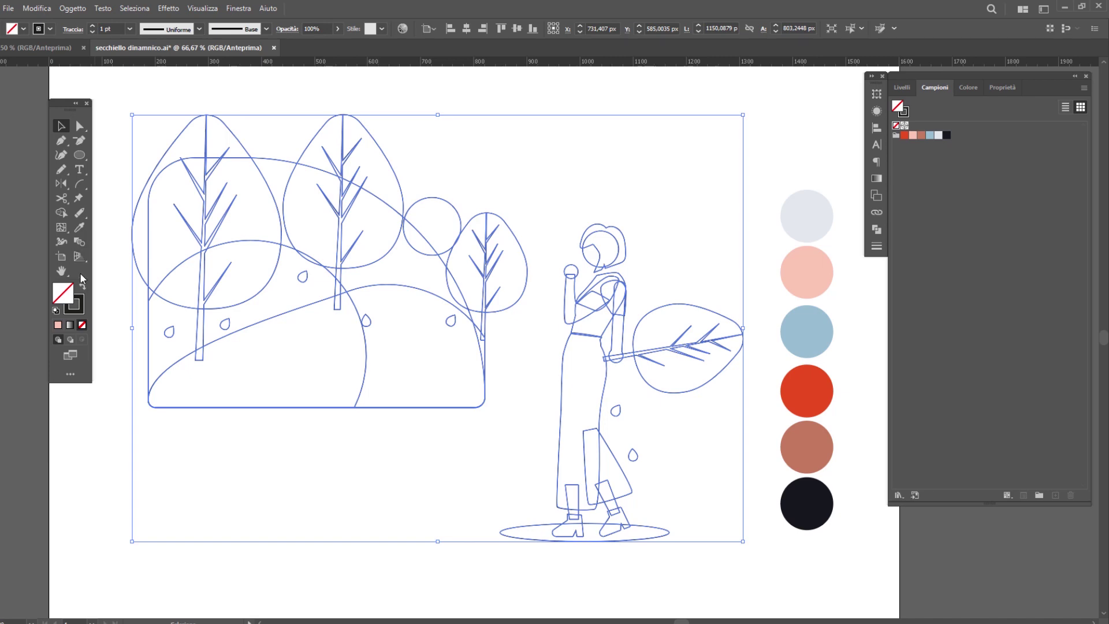
key("k")
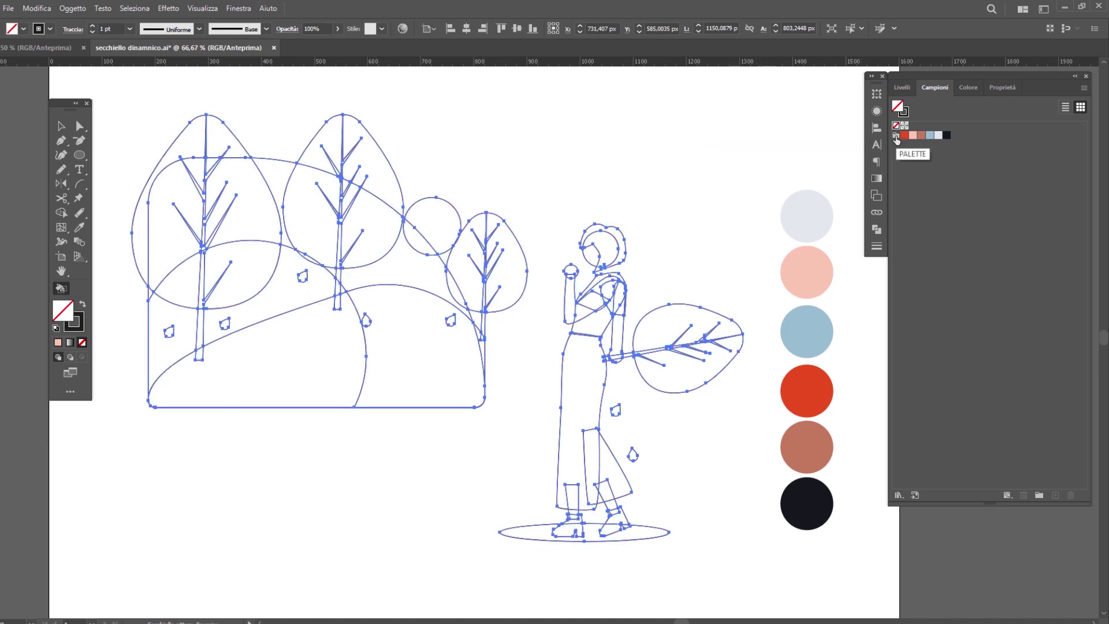
left_click(897, 136)
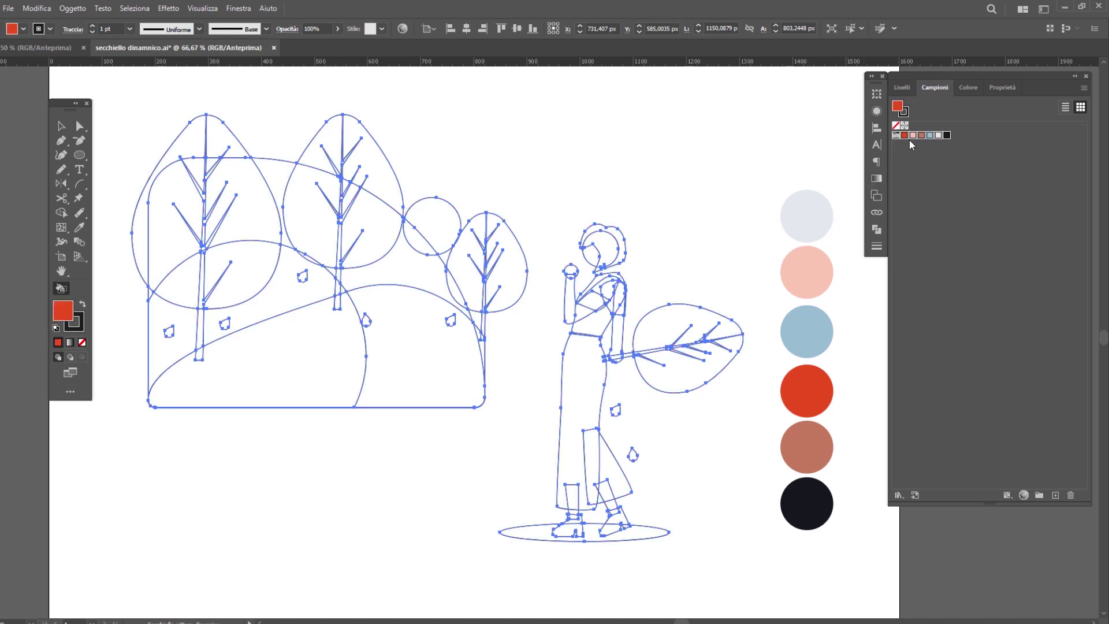
left_click(905, 136)
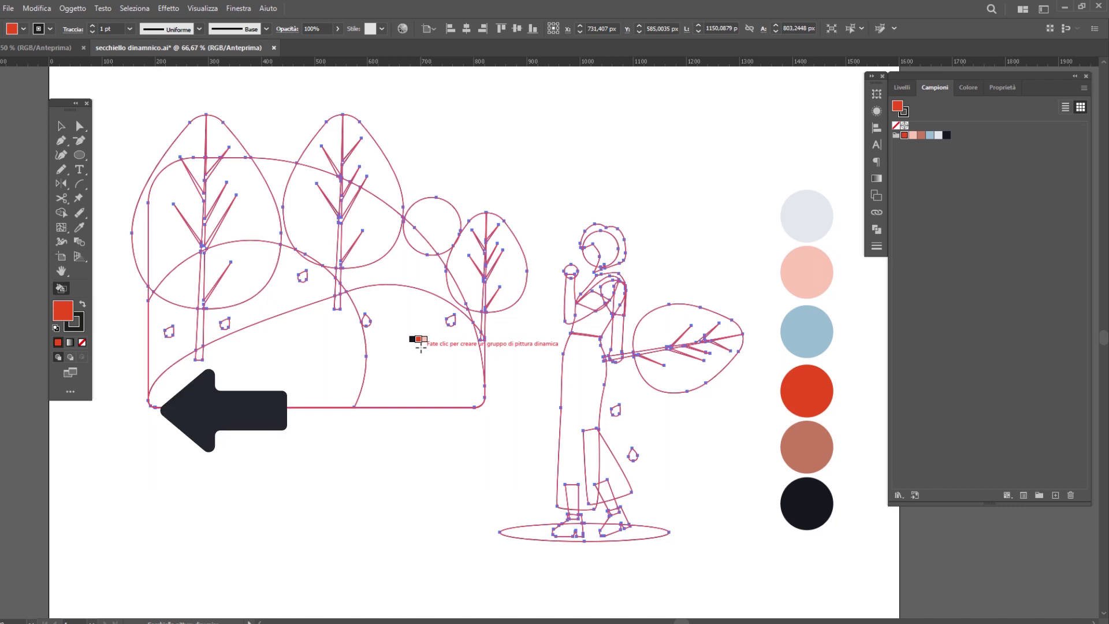
key("Left")
key("Right")
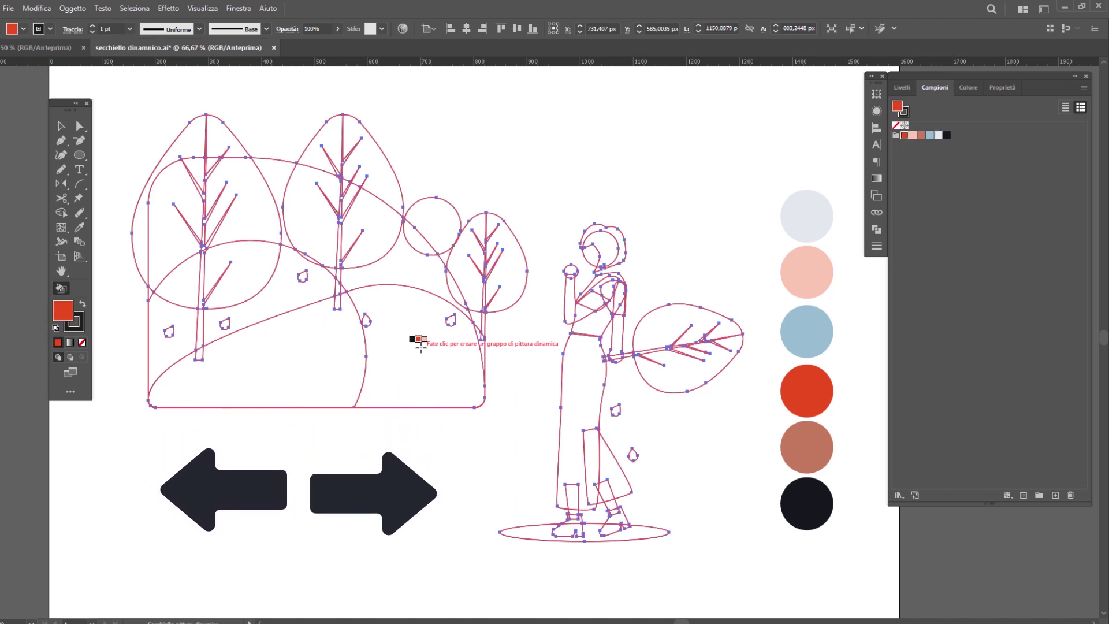
key("Right")
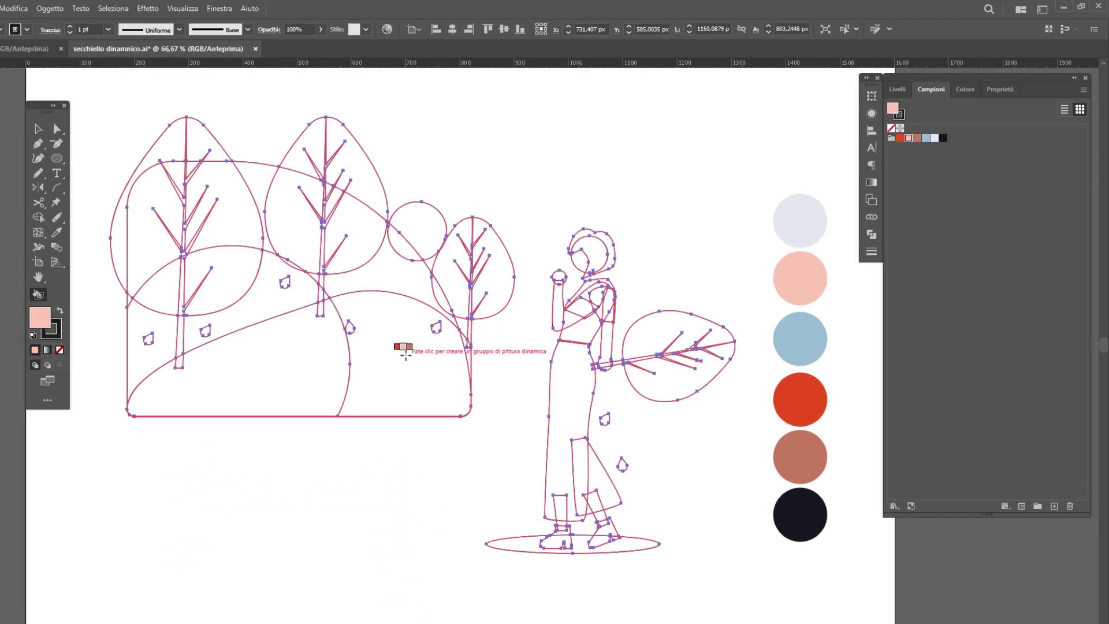
key("Right")
key("Right")
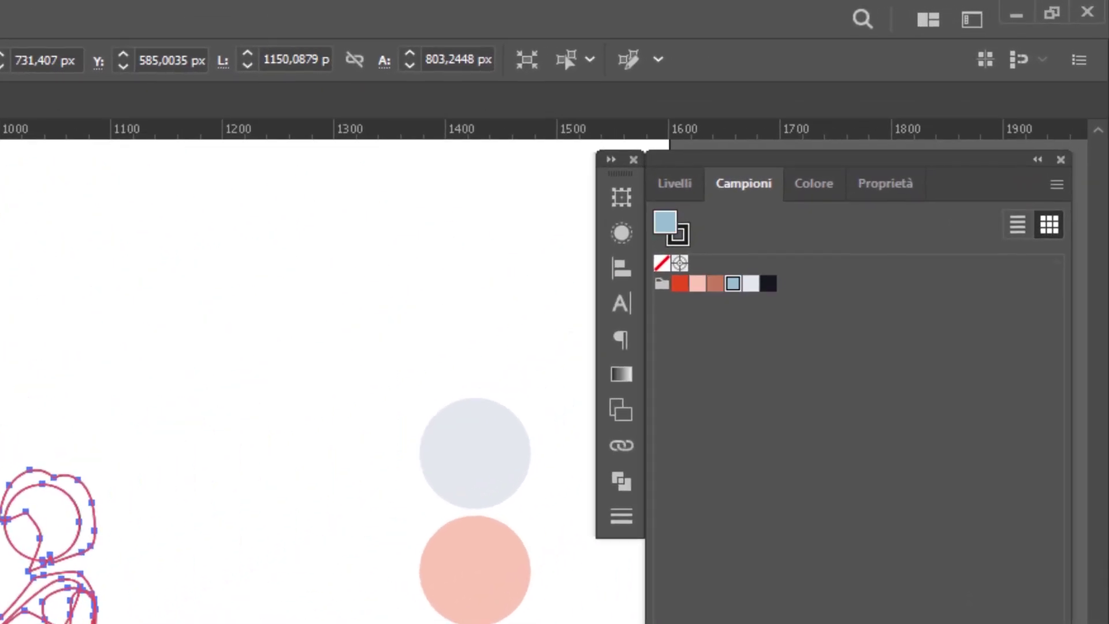
key("Right")
key("Right")
key("Left")
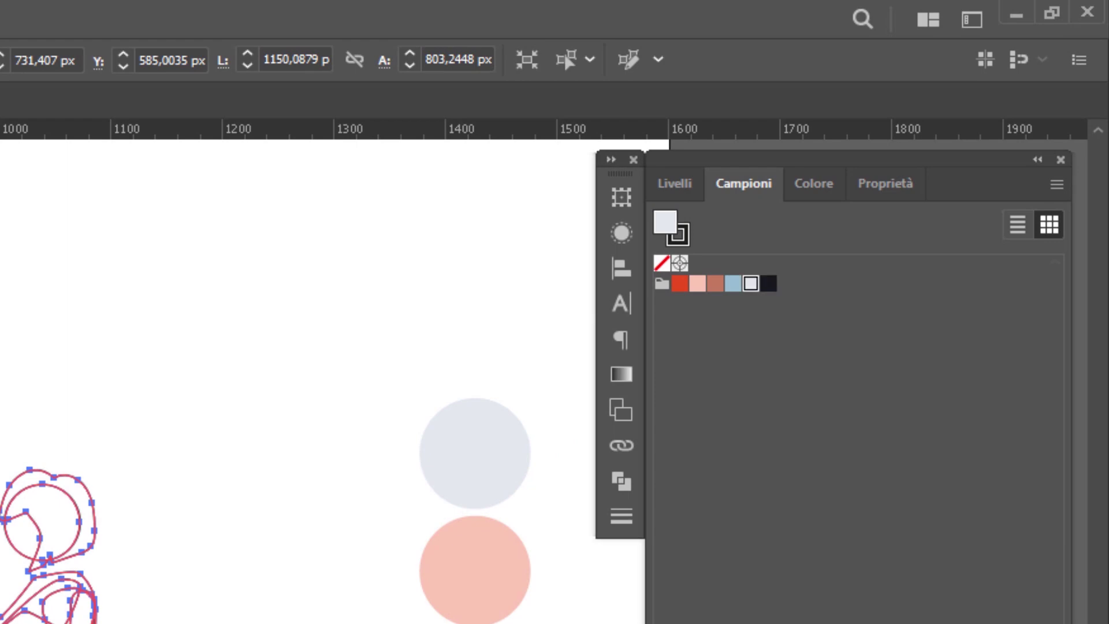
key("Left")
key("Left")
key("Left")
key("Left")
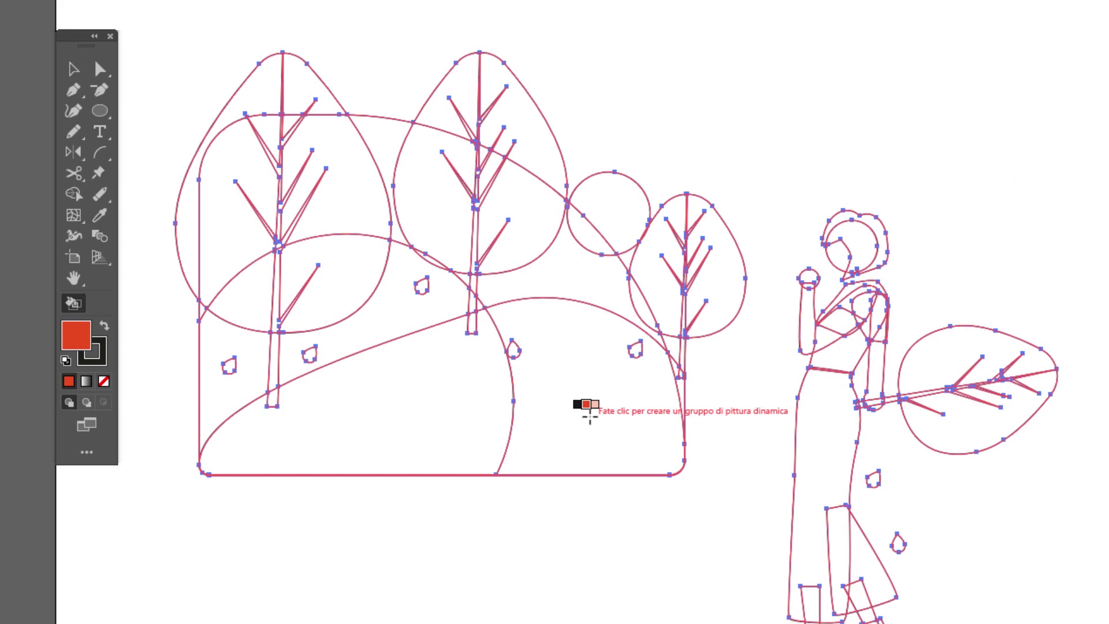
Fill the hills and ground areas light grey and the sky gaps between trees light blue
key("Left")
key("Left")
left_click(572, 427)
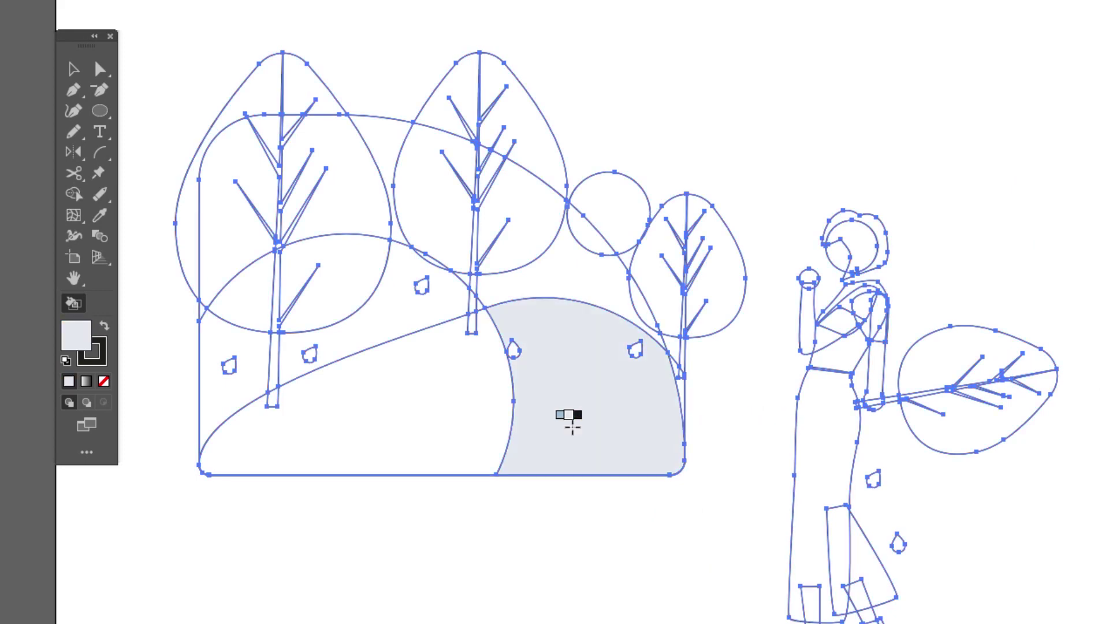
left_click(468, 451)
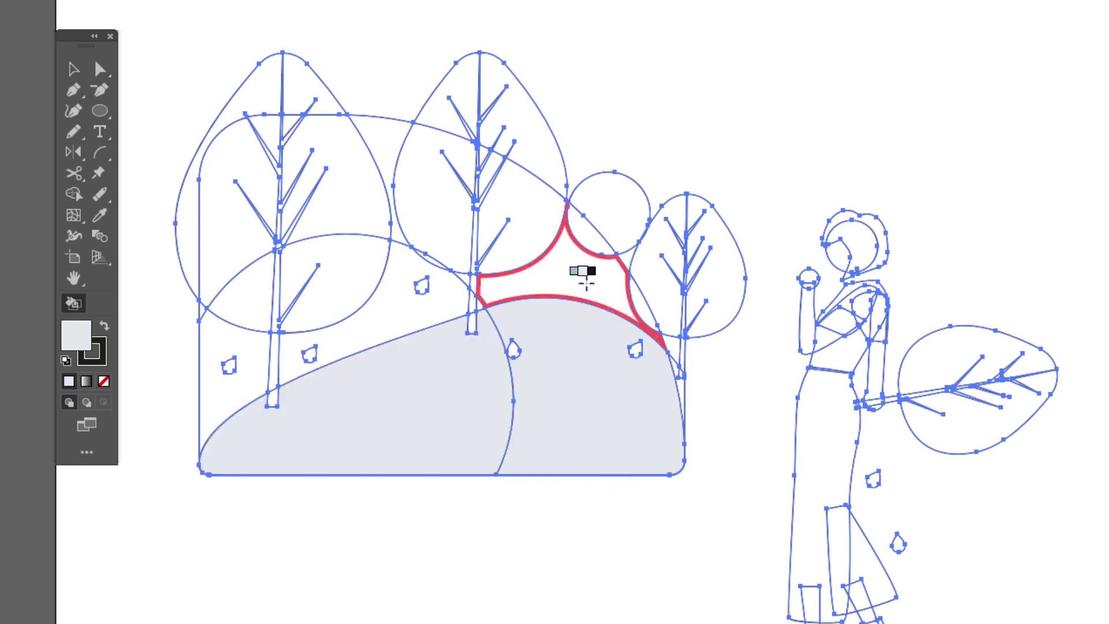
key("Left")
left_click(586, 281)
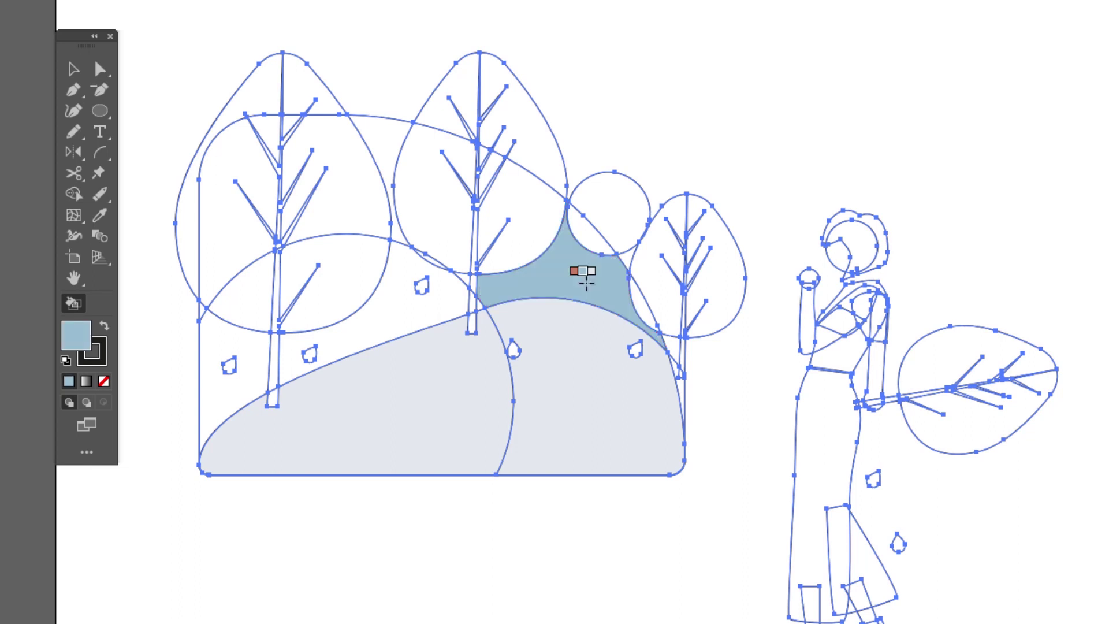
left_click(637, 304)
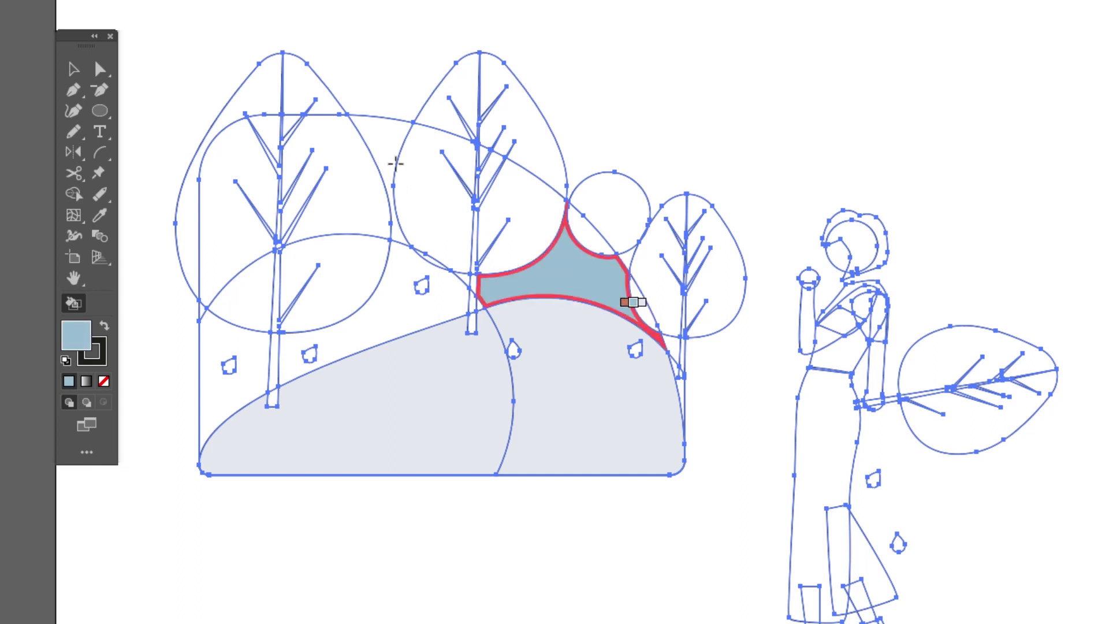
left_click(373, 132)
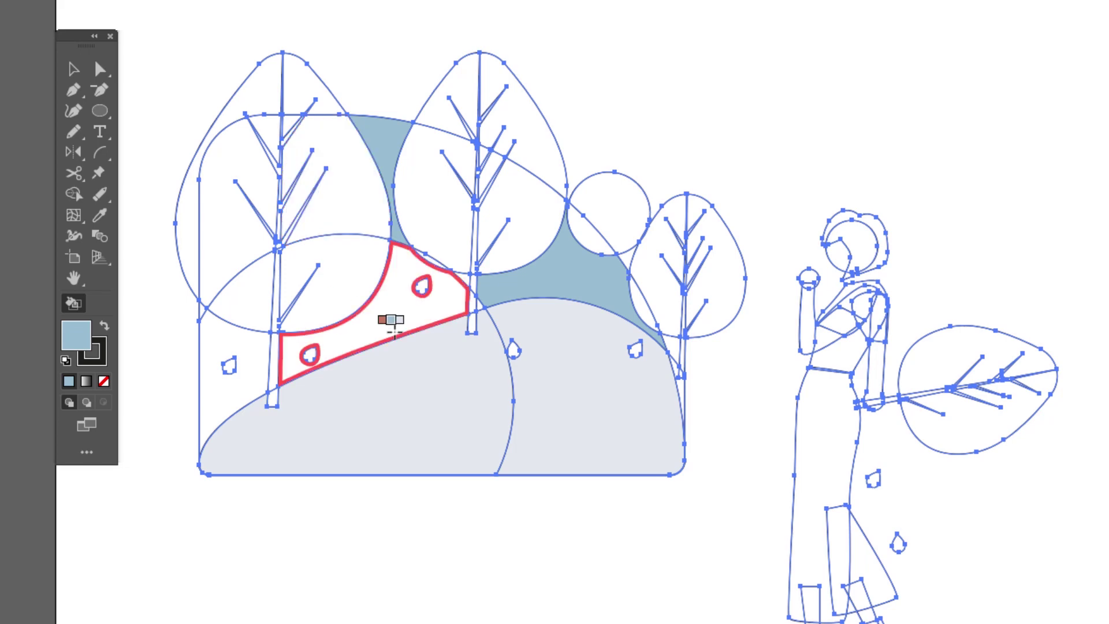
key("Right")
left_click(386, 332)
left_click(240, 393)
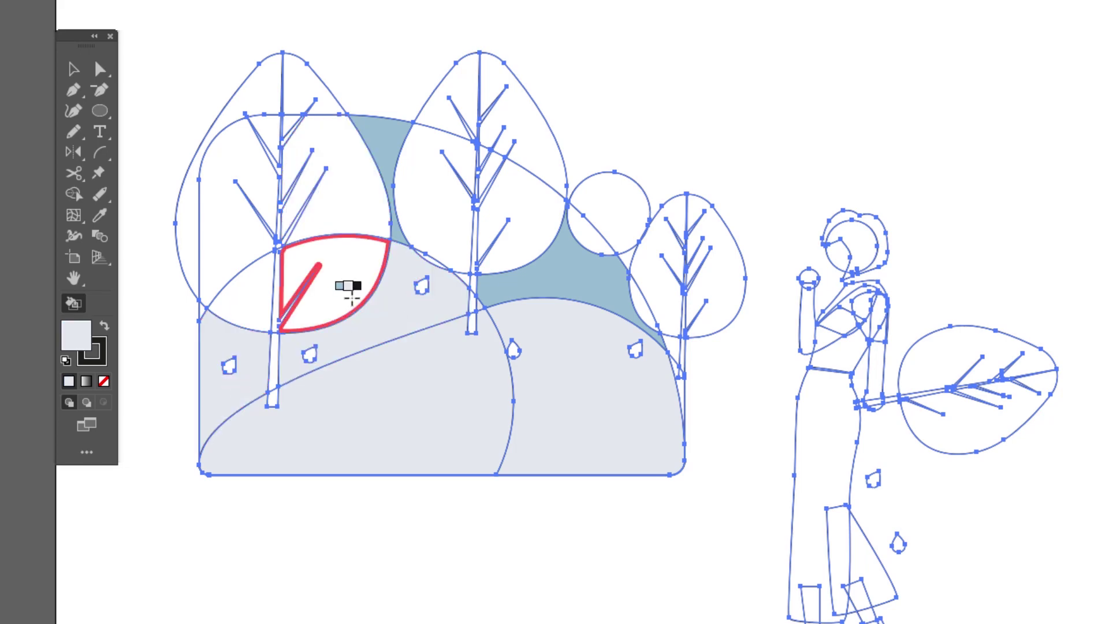
Fill every face of the left tree canopy pink
key("Right")
key("Right")
key("Right")
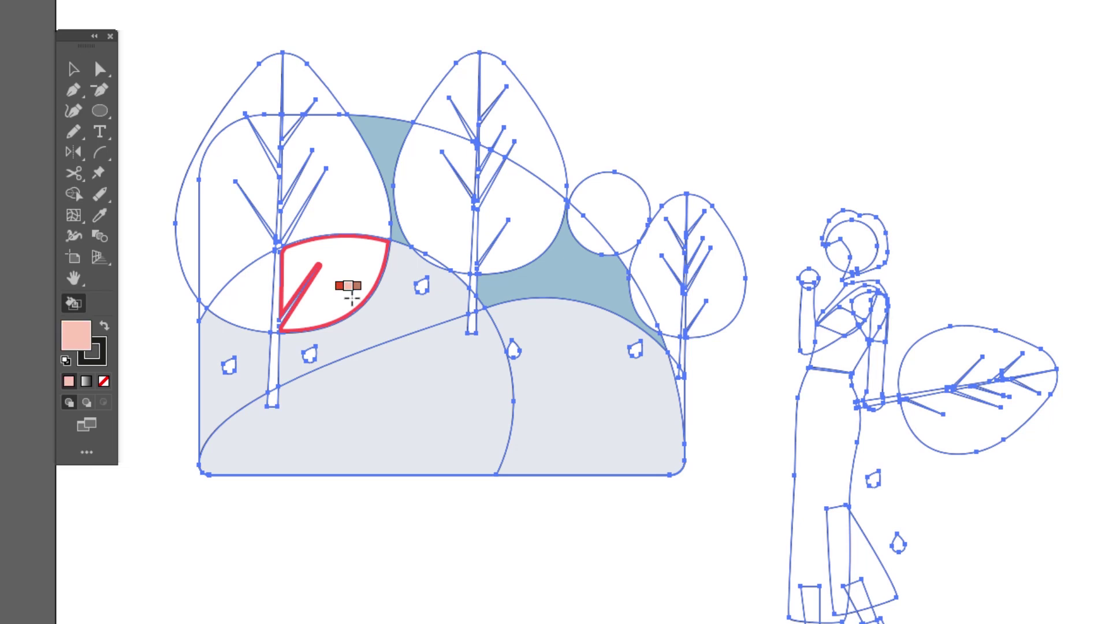
left_click(351, 296)
left_click(362, 190)
left_click(246, 166)
left_click(260, 110)
left_click(299, 85)
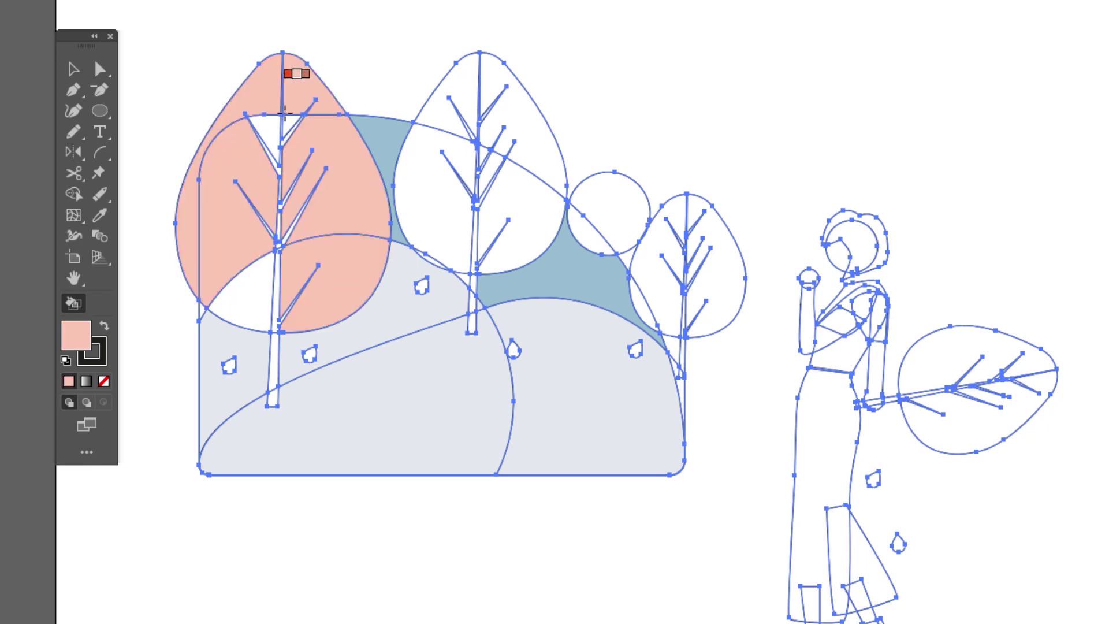
left_click(280, 118)
left_click(245, 301)
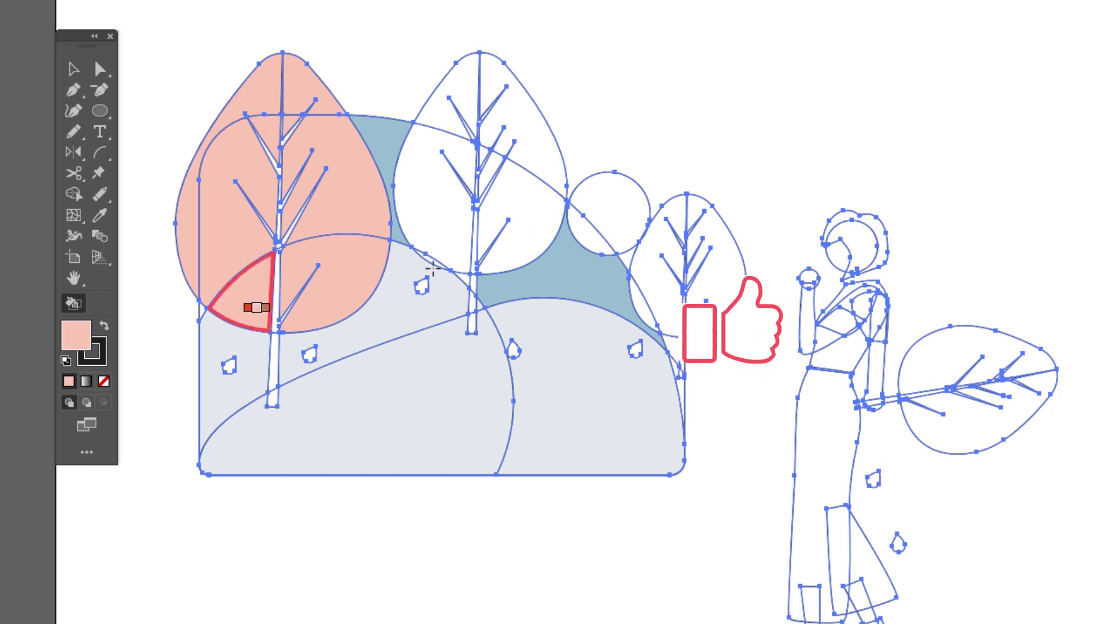
Fill all faces of the middle tree canopy pink
left_click(436, 219)
left_click(456, 93)
left_click(520, 133)
left_click(532, 191)
left_click(490, 173)
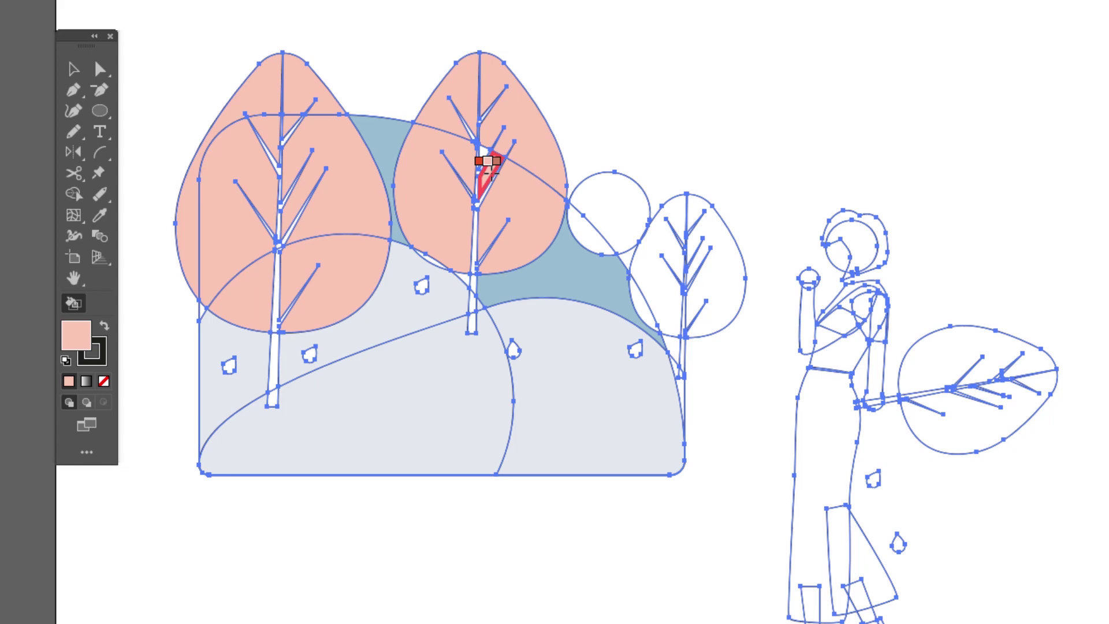
Fill the right tree's canopy faces and edge sliver pink
scroll(490, 169, "up", 3, "alt")
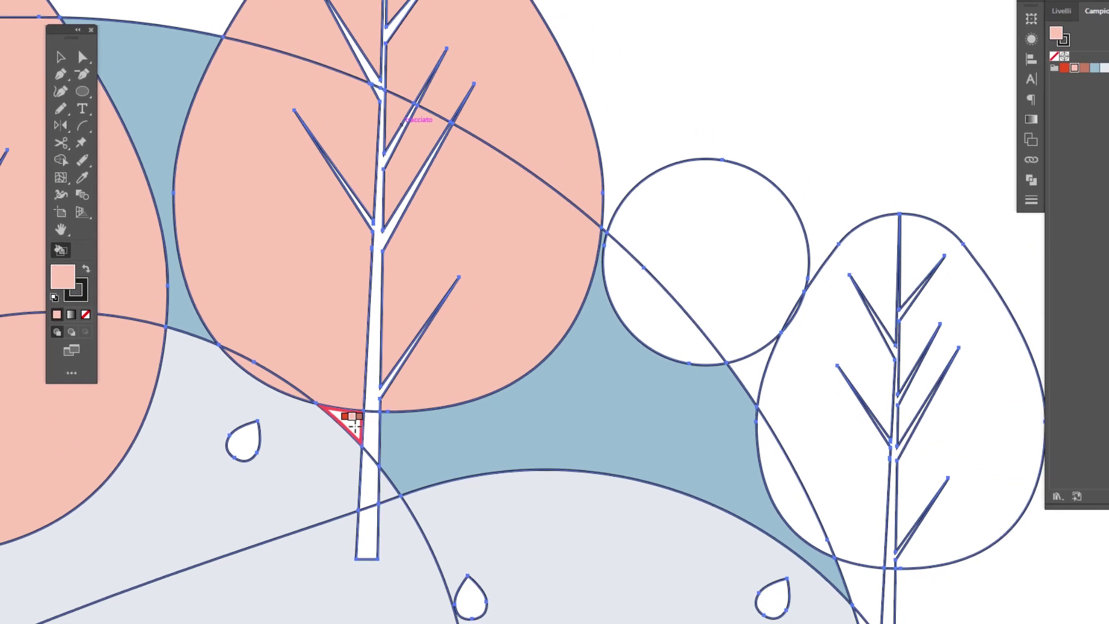
key("Right")
key("Right")
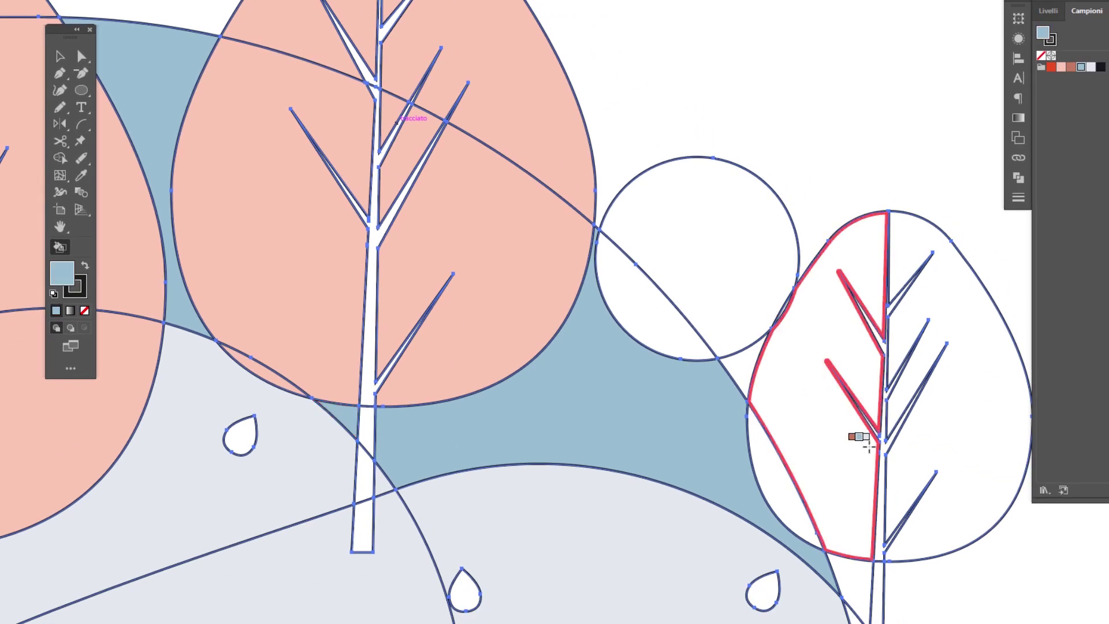
key("Left")
key("Left")
left_click(844, 435)
left_click(908, 440)
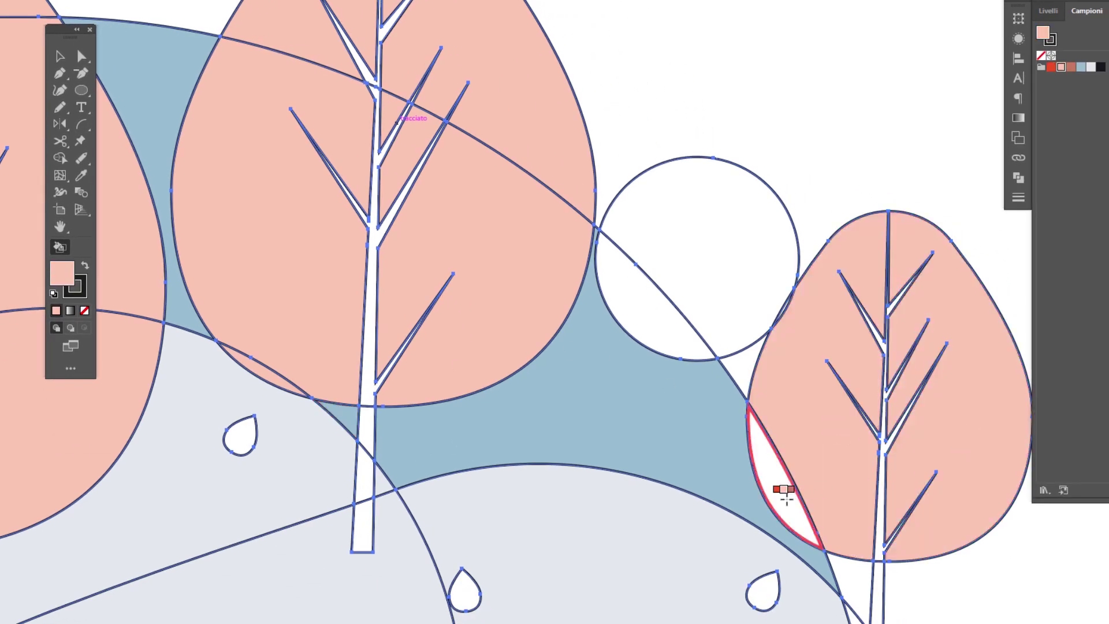
left_click(787, 496)
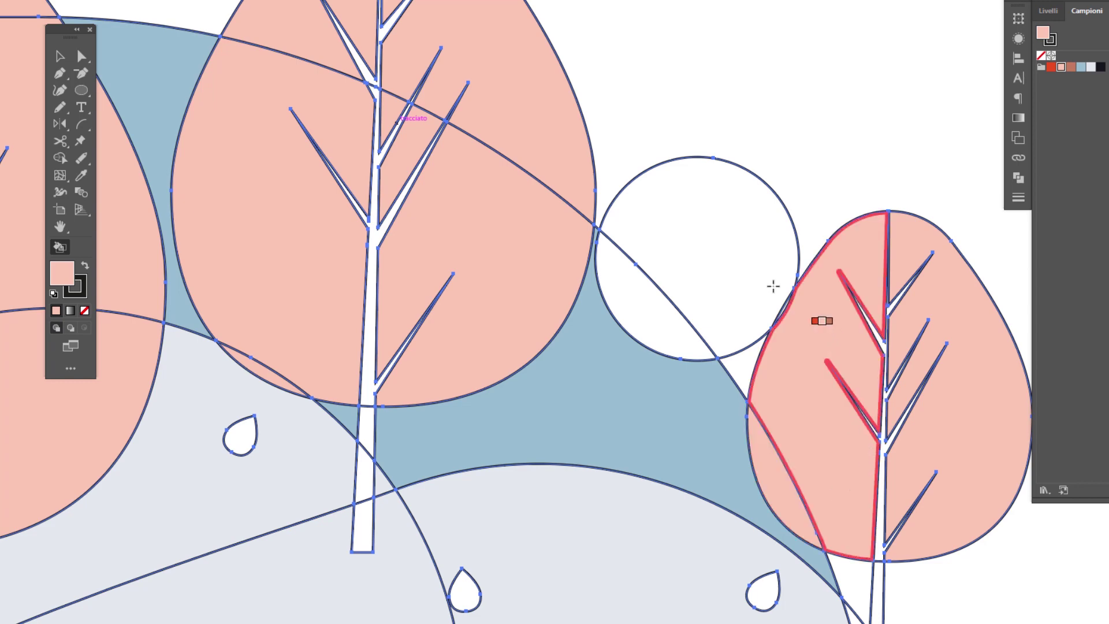
Fill both halves of the circle red
key("Left")
left_click(715, 254)
left_click(638, 306)
scroll(556, 222, "down", 1)
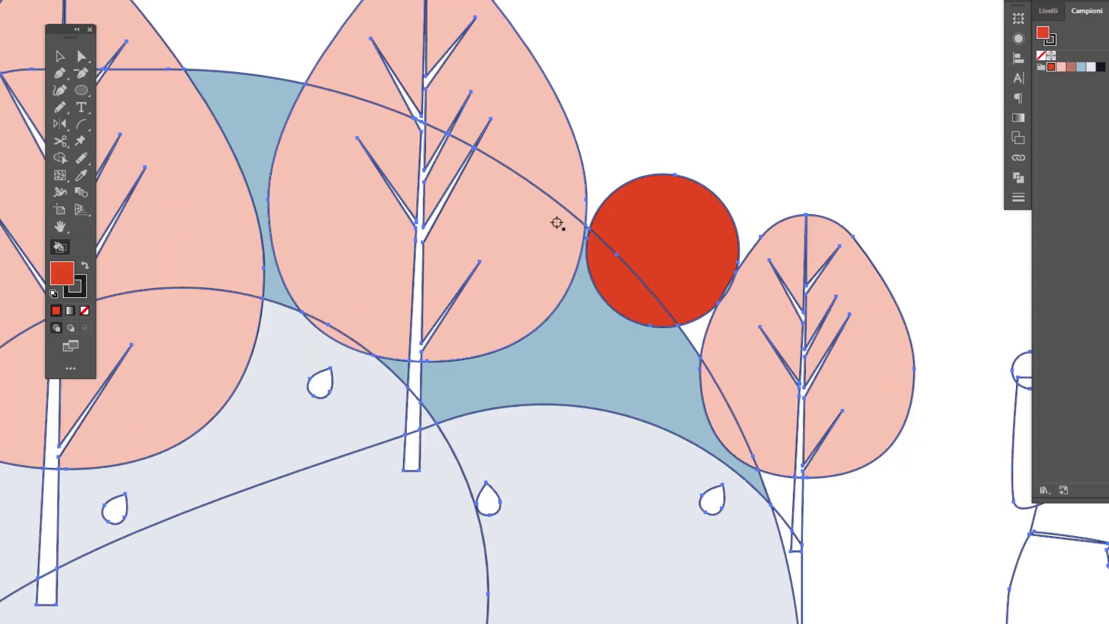
scroll(556, 222, "down", 2)
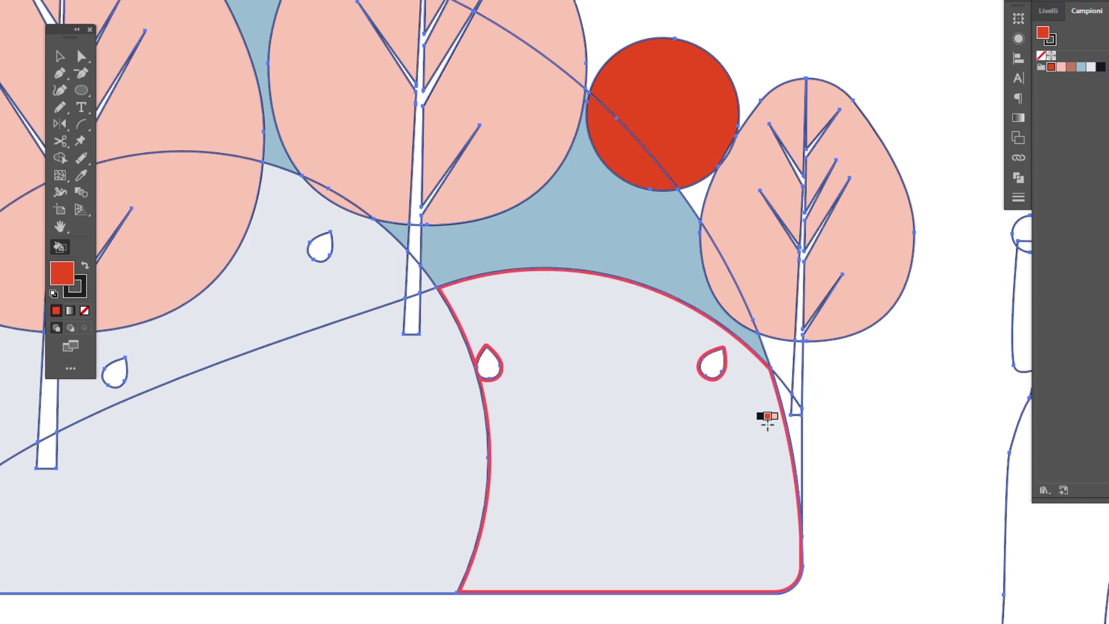
Fill the right and middle tree trunks and the middle branches dark
key("Left")
key("Left")
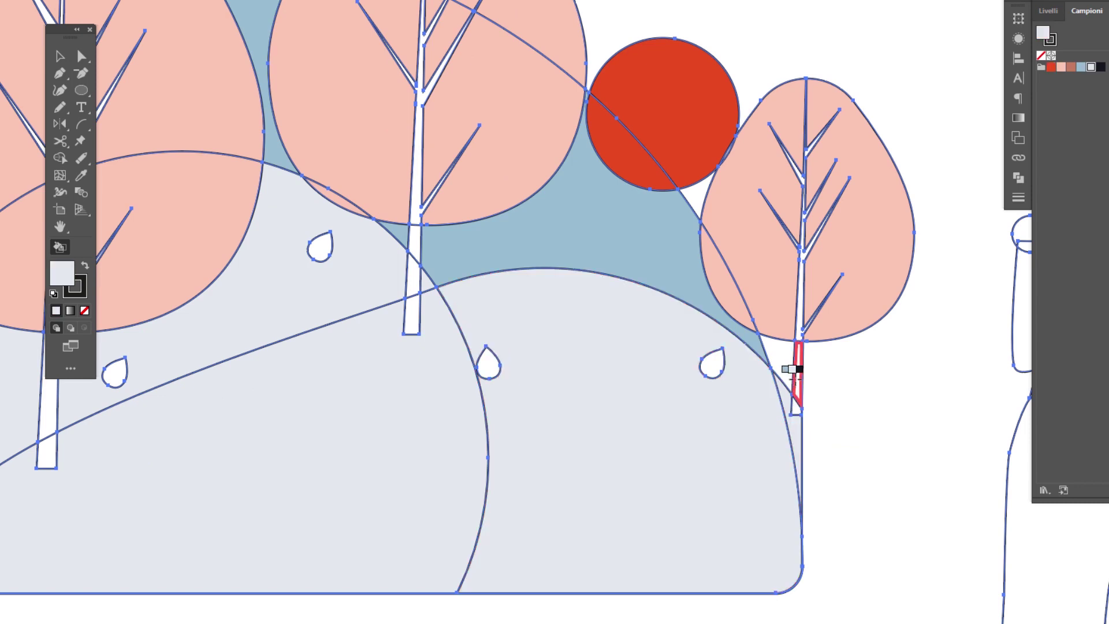
key("Right")
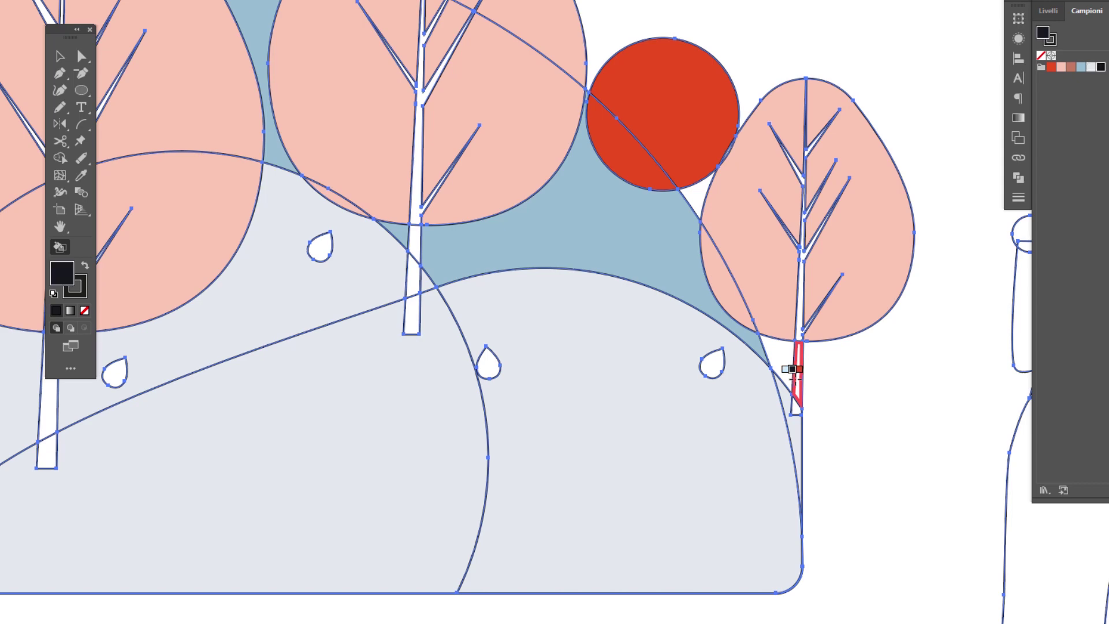
left_click(793, 373)
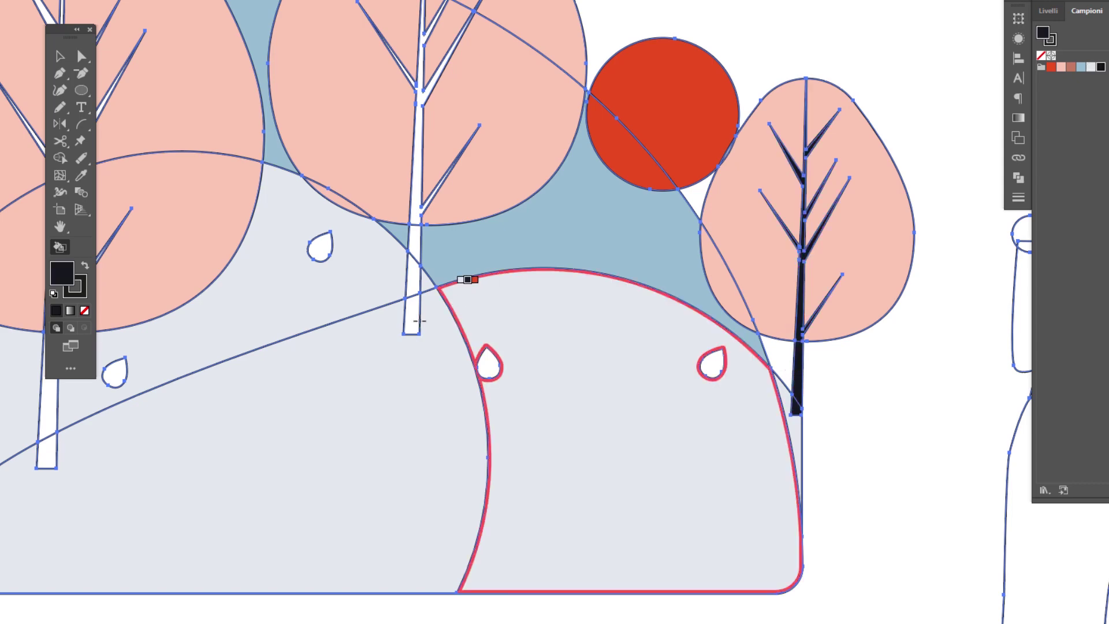
left_click(414, 283)
key("f")
left_click(489, 292)
Fill the left tree's trunk and the remaining white branch gaps dark
scroll(364, 396, "left", 5)
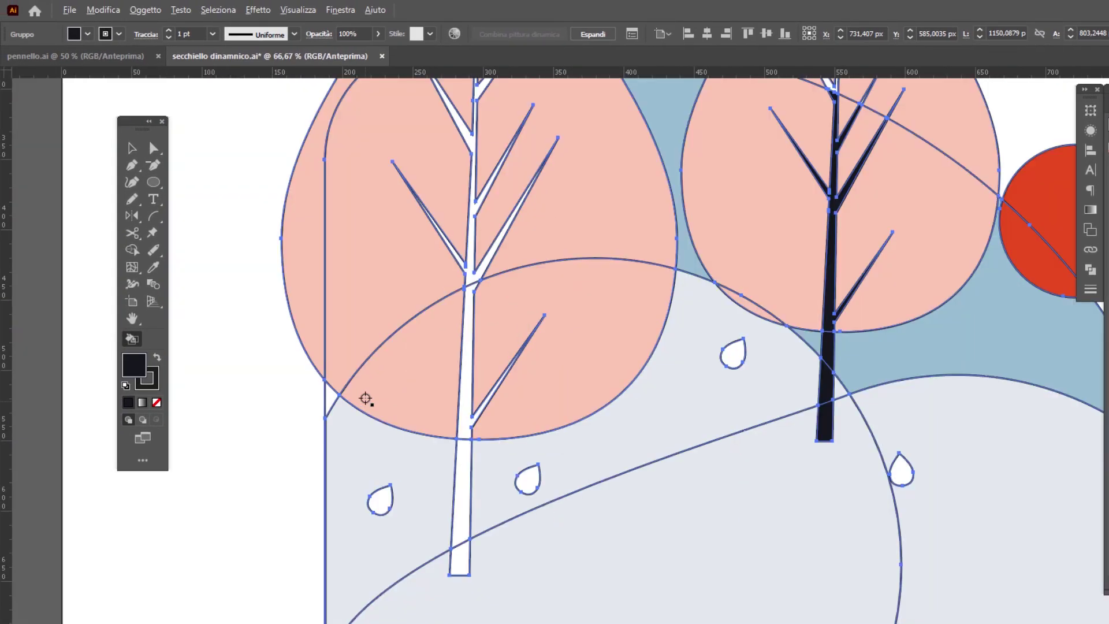
left_click(495, 462)
left_click(495, 437)
scroll(514, 407, "down", 2)
scroll(528, 246, "up", 3)
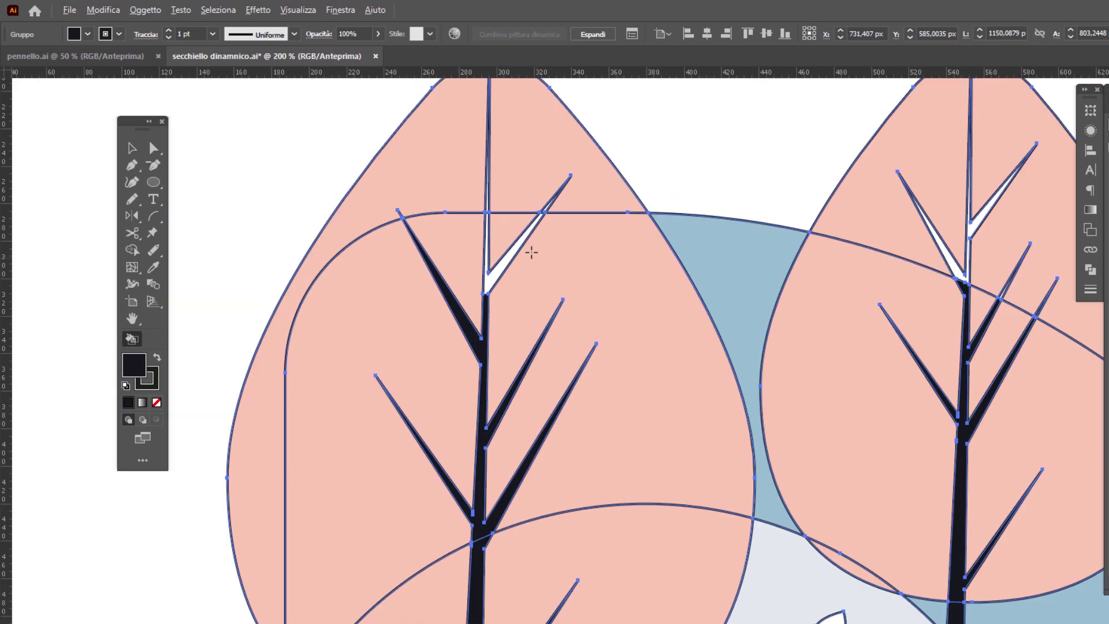
left_click(513, 246)
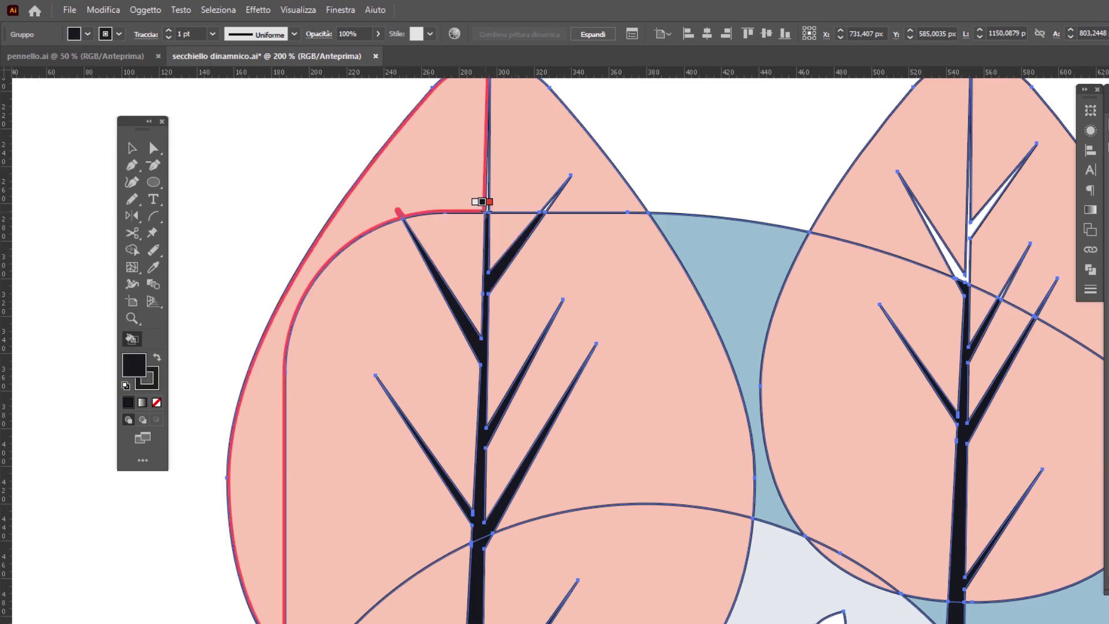
left_click(954, 274)
scroll(954, 274, "up", 2)
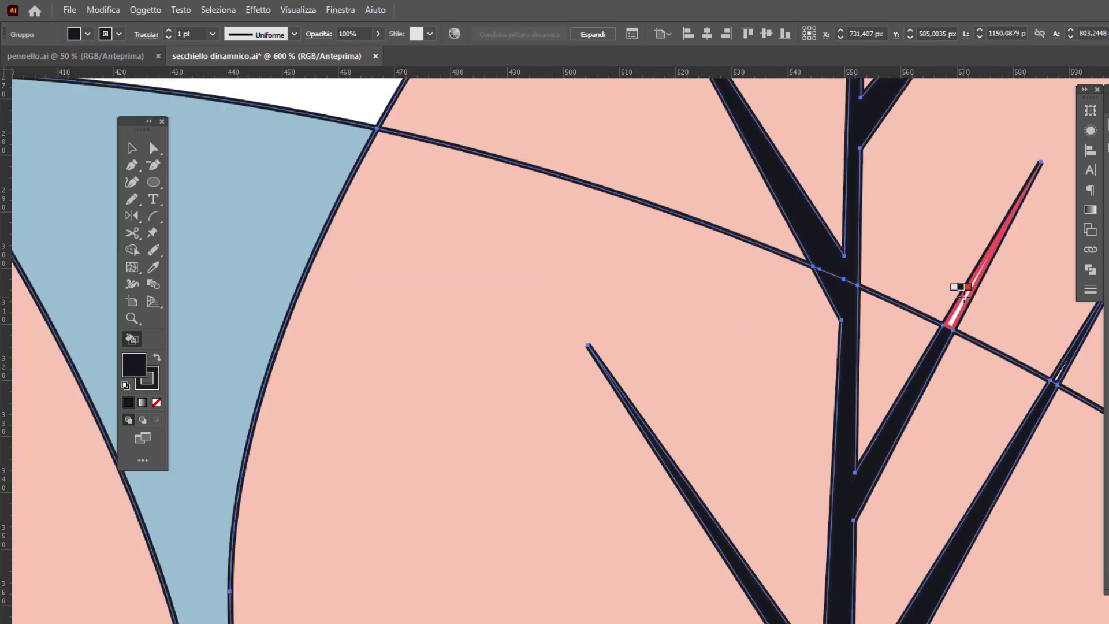
scroll(582, 439, "down", 4)
scroll(358, 515, "up", 3)
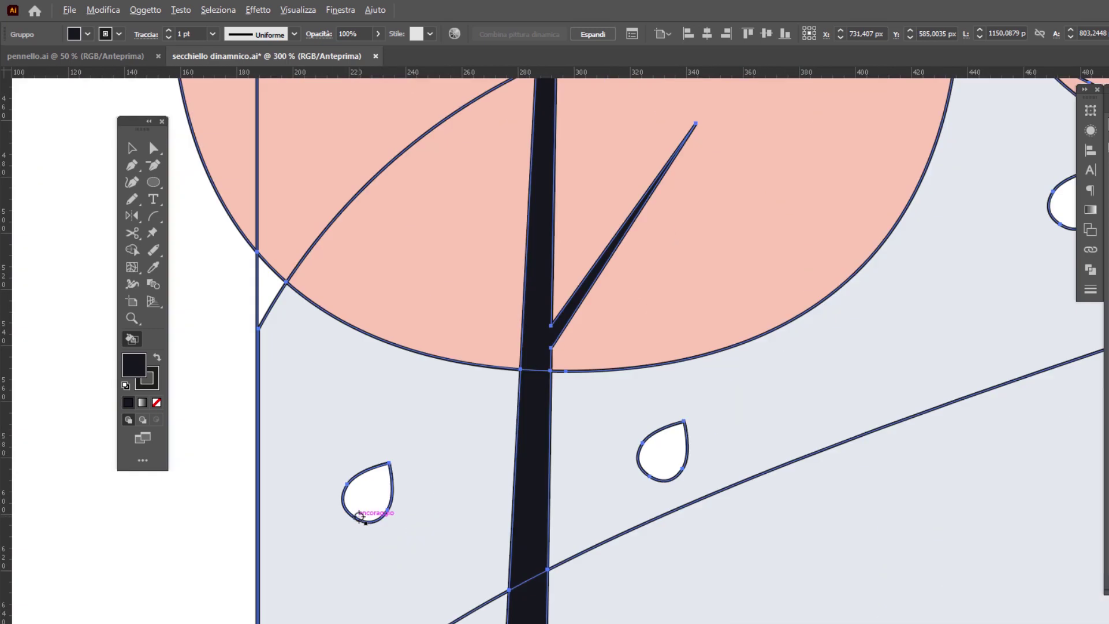
Fill the five small falling teardrops pink
key("Left")
left_click(361, 502)
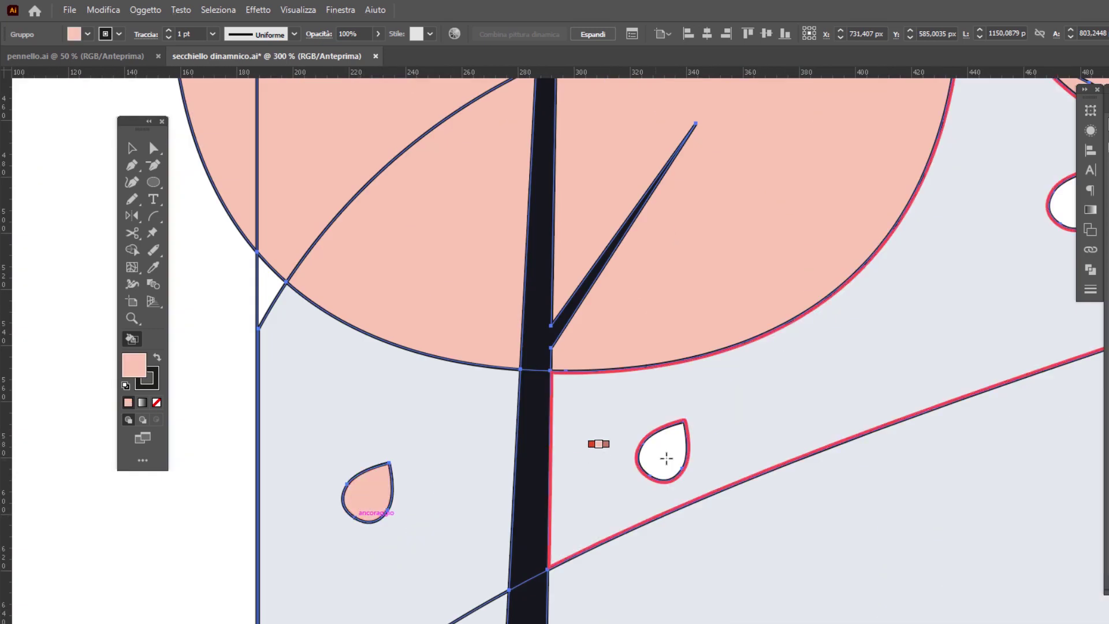
left_click(663, 453)
scroll(664, 454, "down", 2)
left_click(700, 316)
left_click(869, 435)
scroll(469, 343, "down", 1)
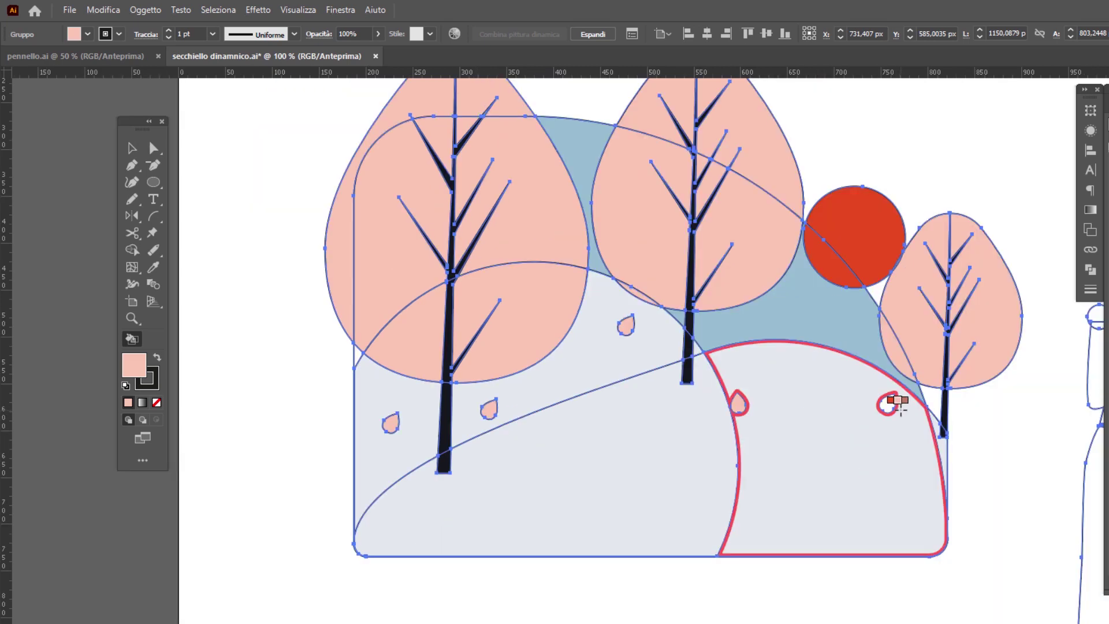
left_click(886, 399)
scroll(345, 360, "down", 1)
Fill the woman's big leaf pink and its stem pieces black
scroll(344, 359, "down", 1)
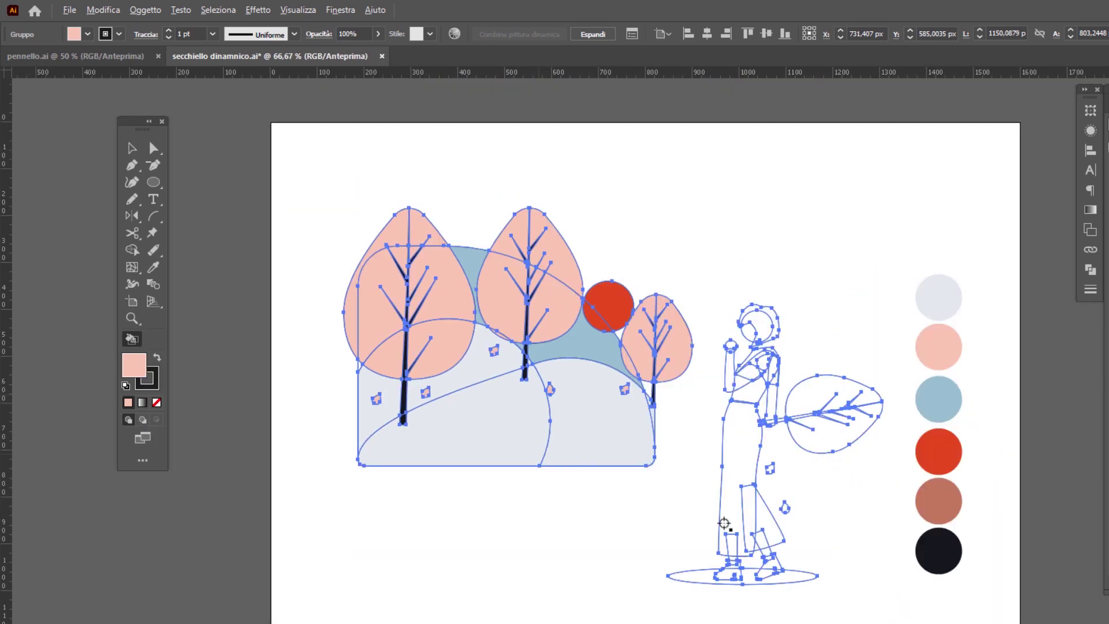
scroll(768, 458, "up", 2)
left_click(776, 358)
left_click(746, 275)
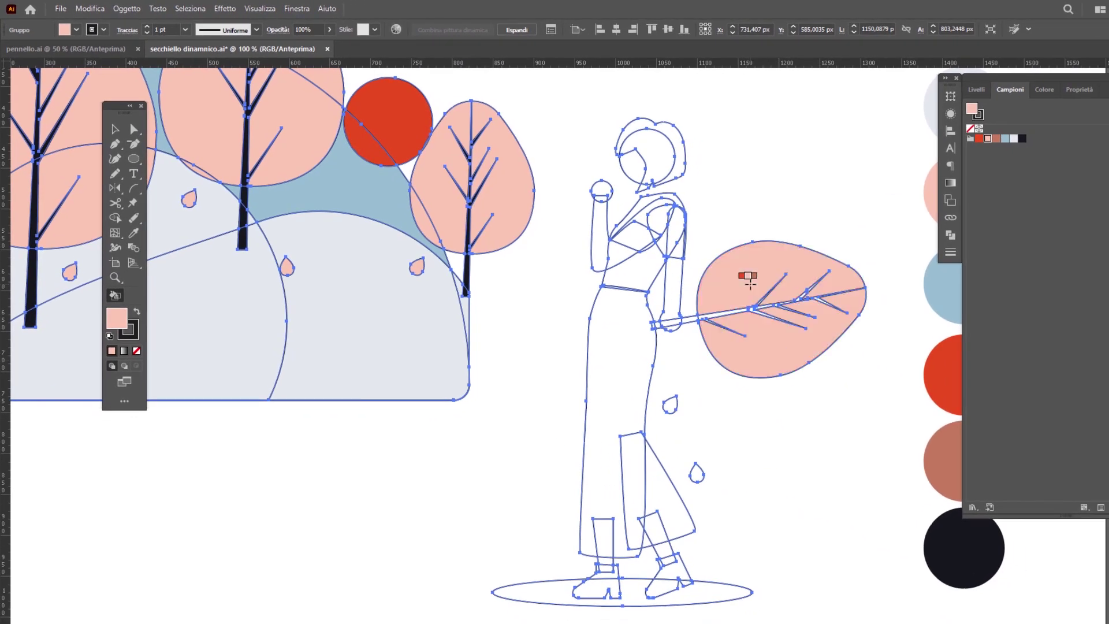
key("Right")
key("Right")
key("Right")
left_click(726, 312)
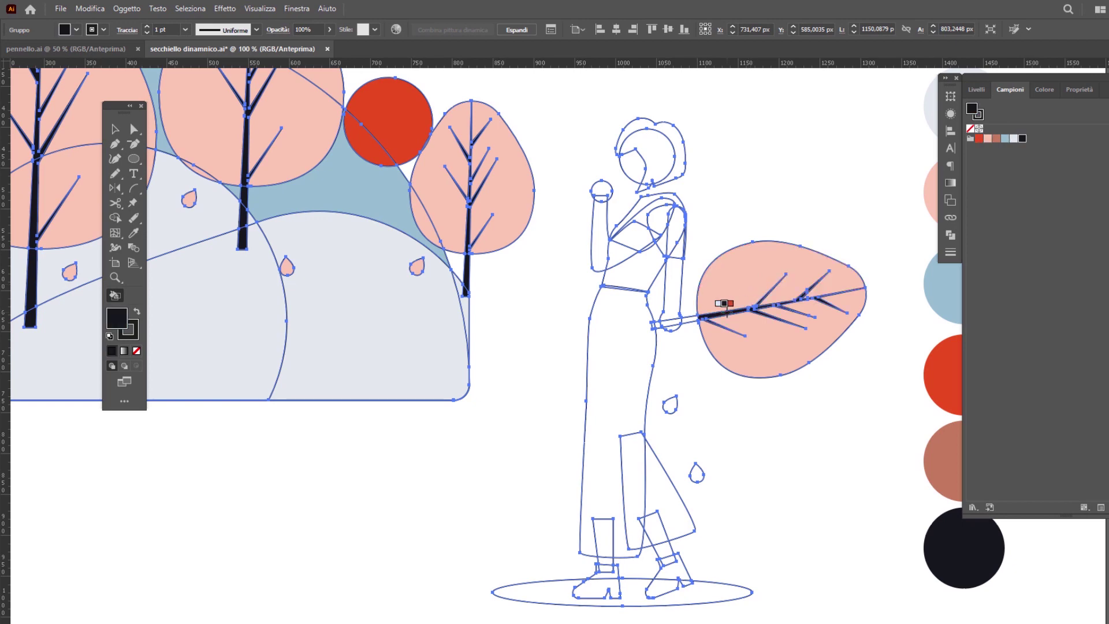
scroll(688, 312, "up", 3)
left_click(719, 341)
left_click(670, 350)
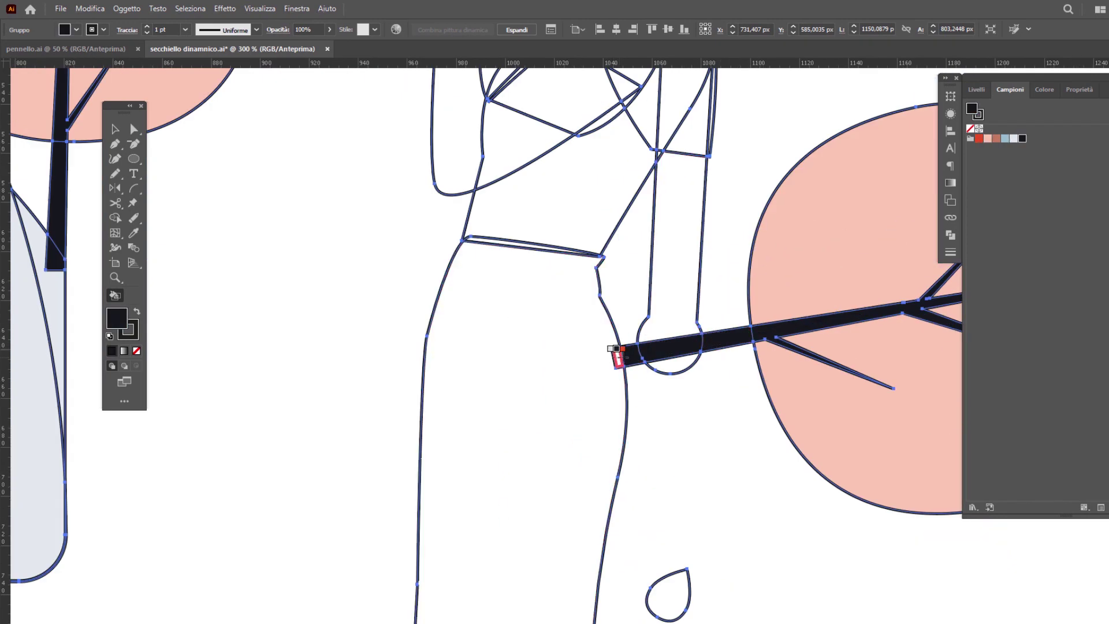
scroll(618, 359, "down", 3)
scroll(641, 372, "down", 1)
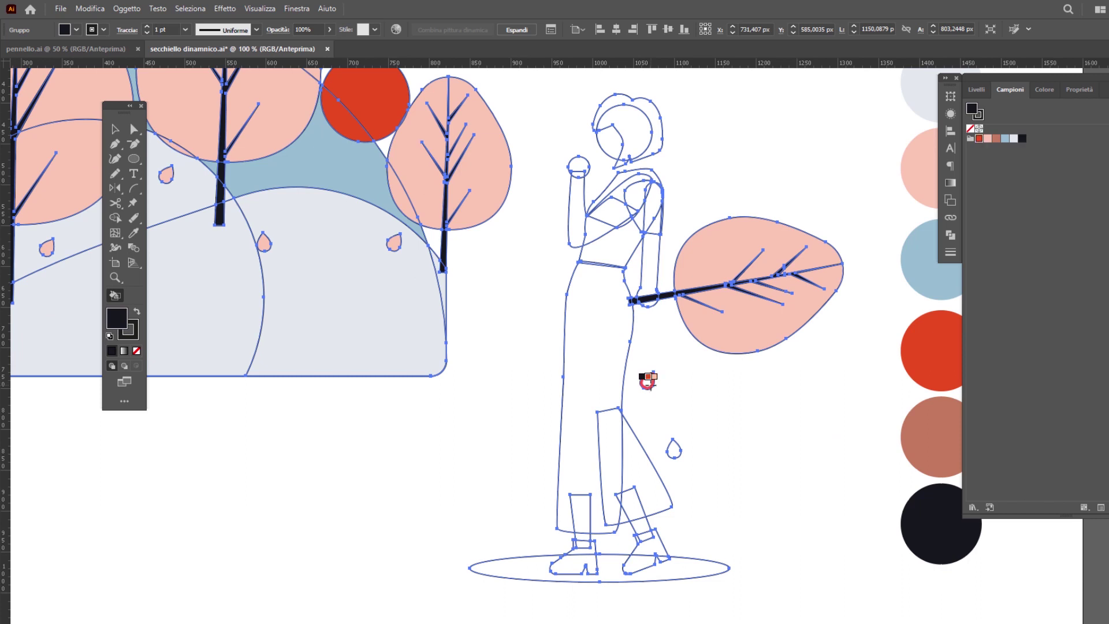
Fill the small drop beside the figure pink and the ground ellipse light grey
key("Left")
key("Left")
key("Left")
left_click(647, 380)
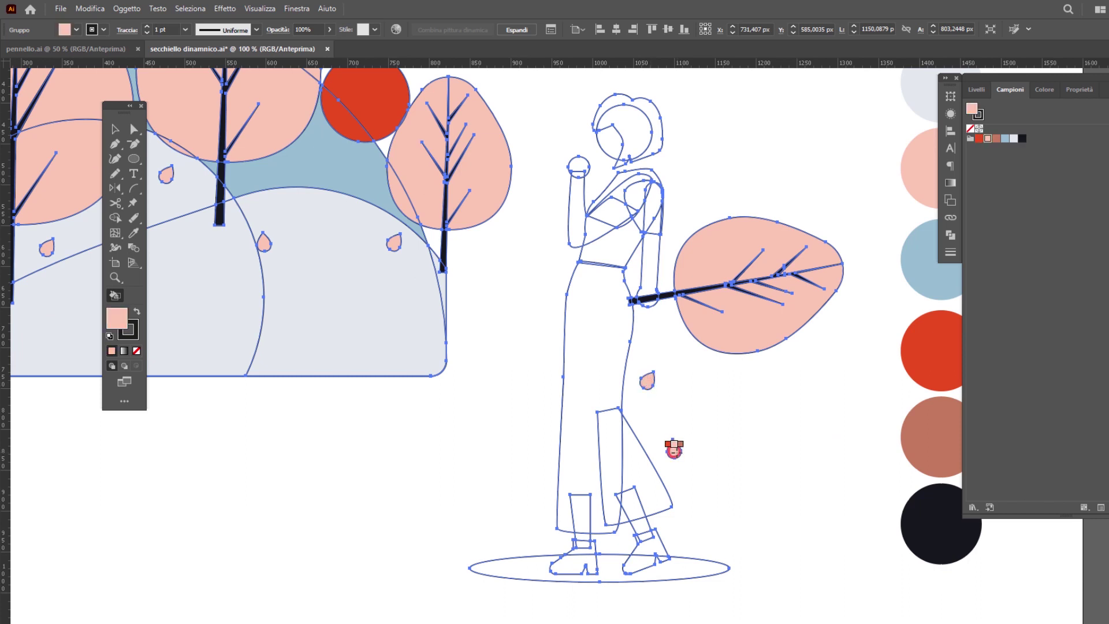
key("Right")
key("Right")
key("Right")
left_click(699, 564)
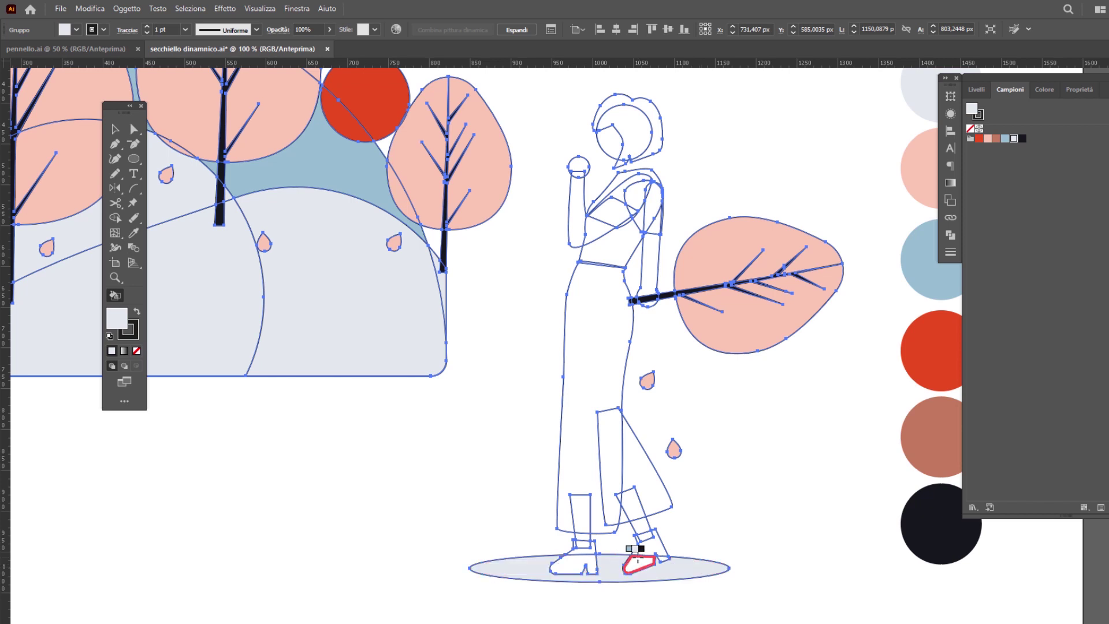
Fill both boots brown, then switch the paint colour to light pink
key("Left")
key("Left")
key("Left")
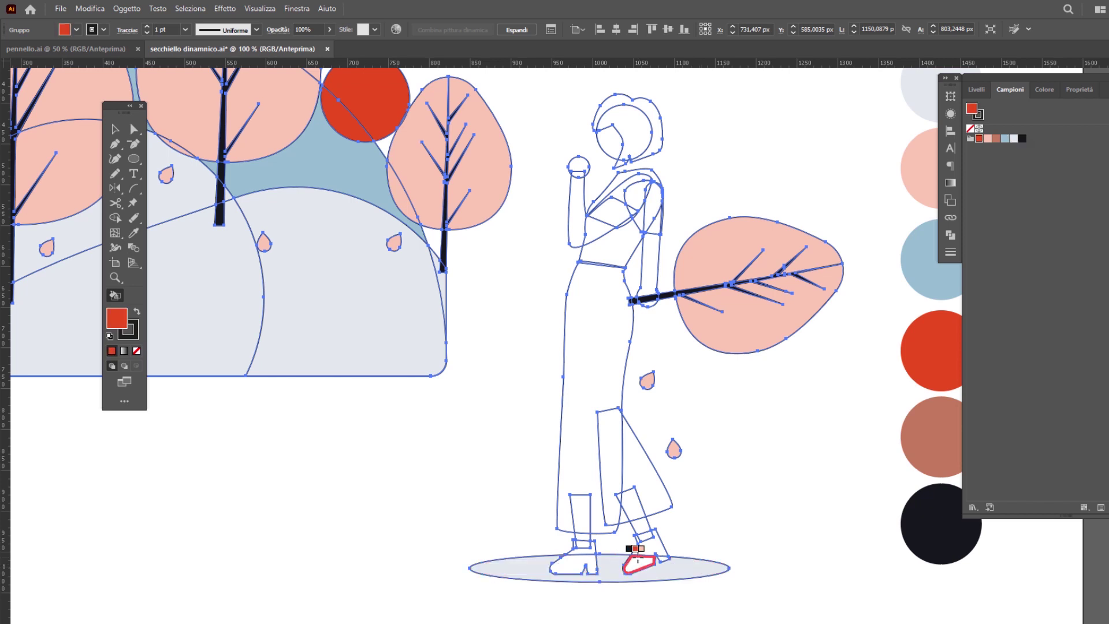
key("Right")
key("Right")
left_click(639, 564)
scroll(589, 563, "up", 3)
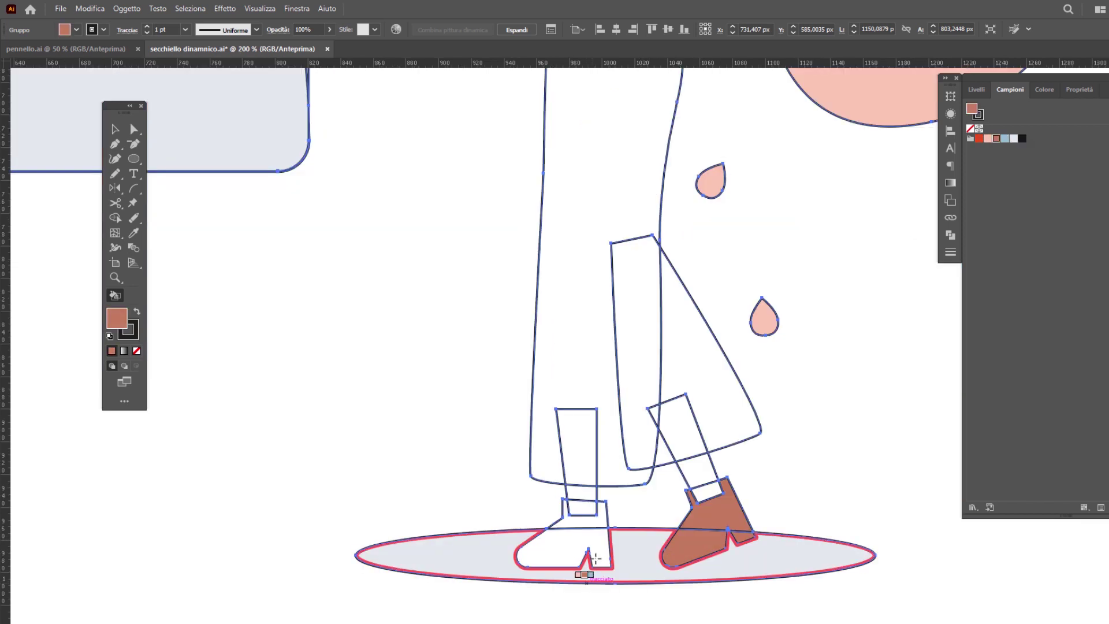
left_click(595, 559)
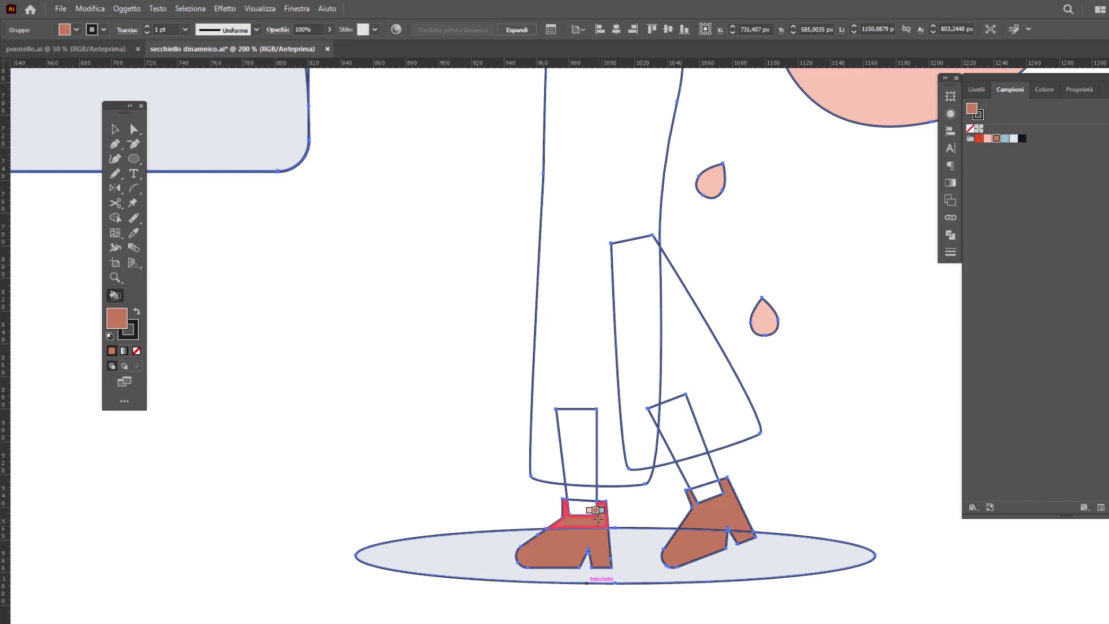
key("Left")
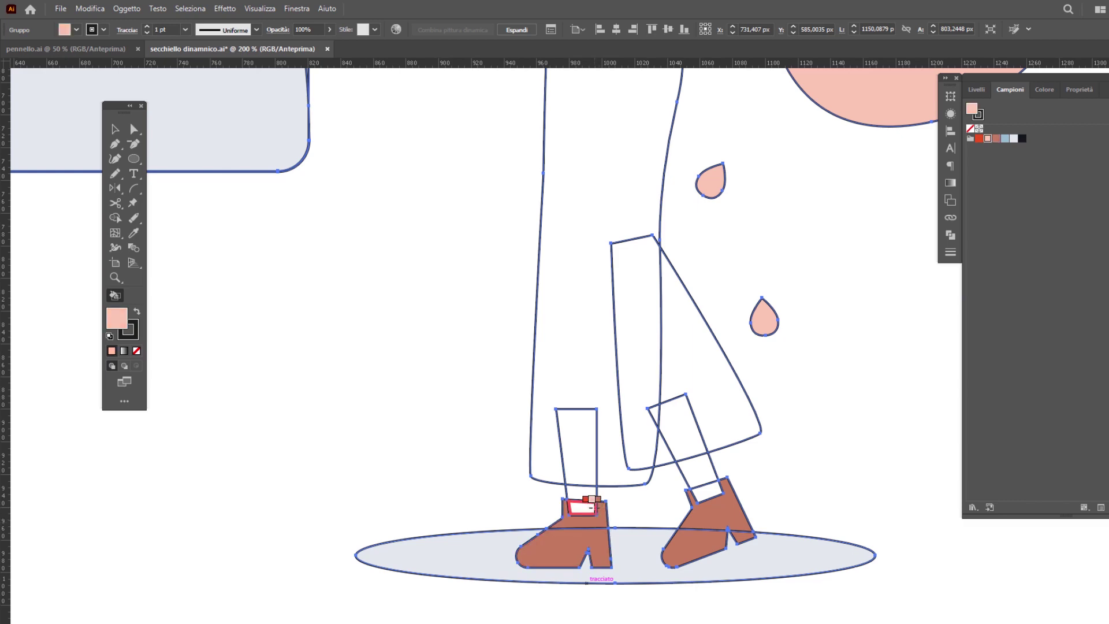
scroll(592, 503, "down", 5)
scroll(458, 458, "up", 2)
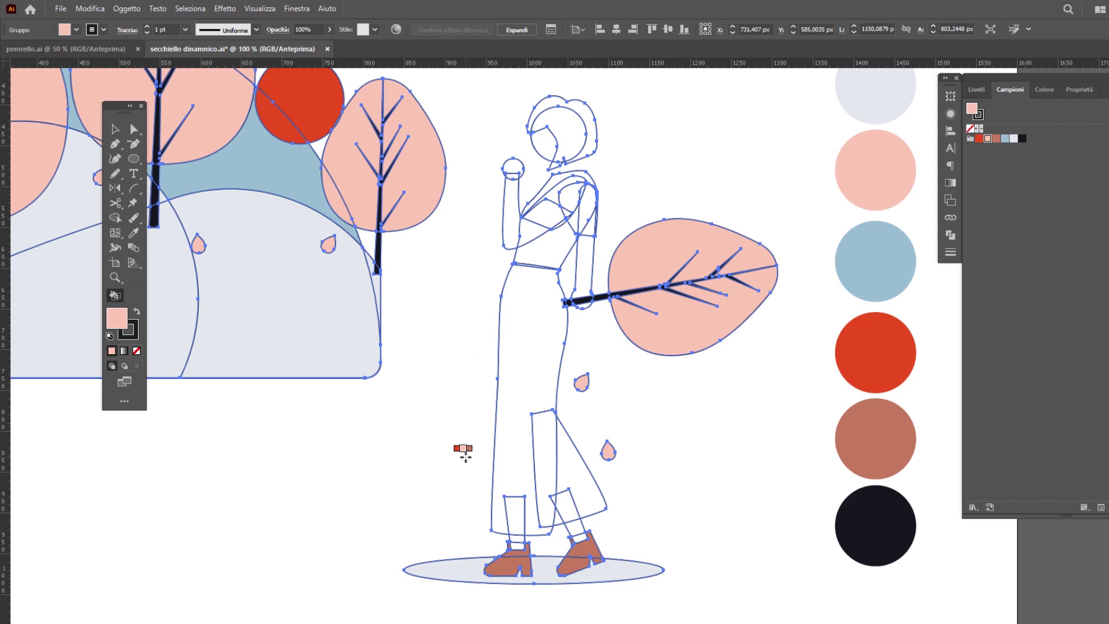
Fill the lower legs and ankle bands light pink
left_click(516, 541)
left_click(517, 527)
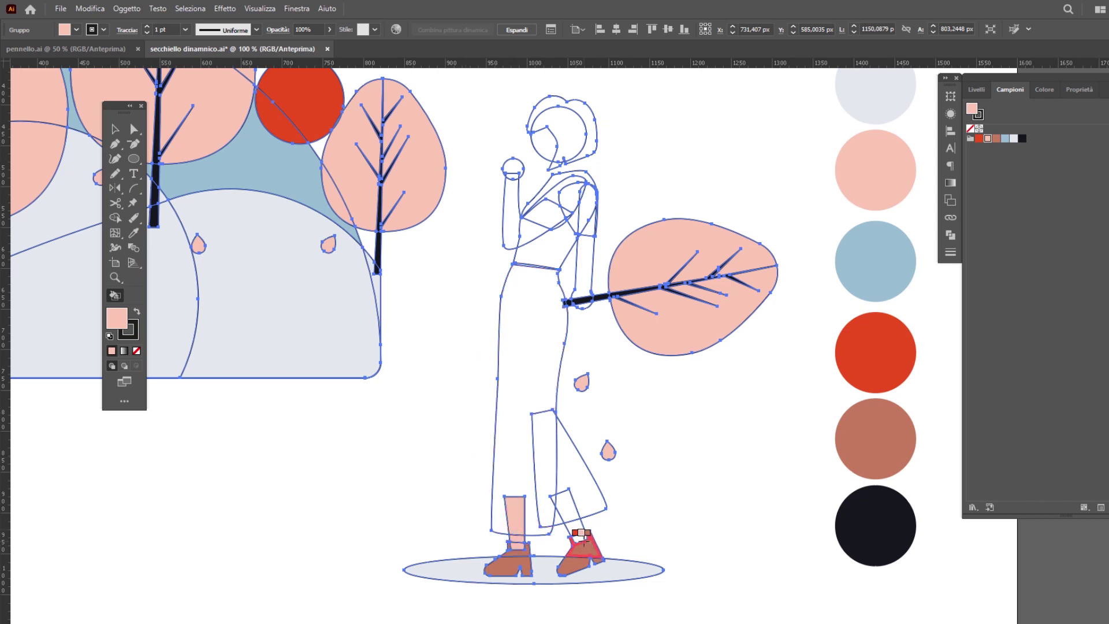
left_click(580, 539)
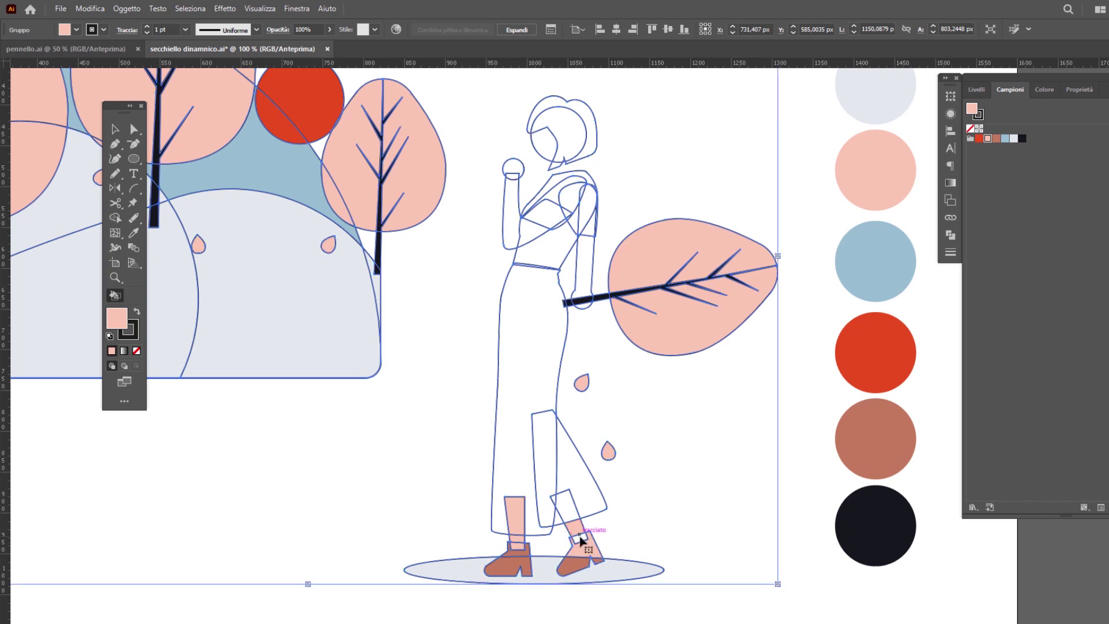
left_click(576, 528)
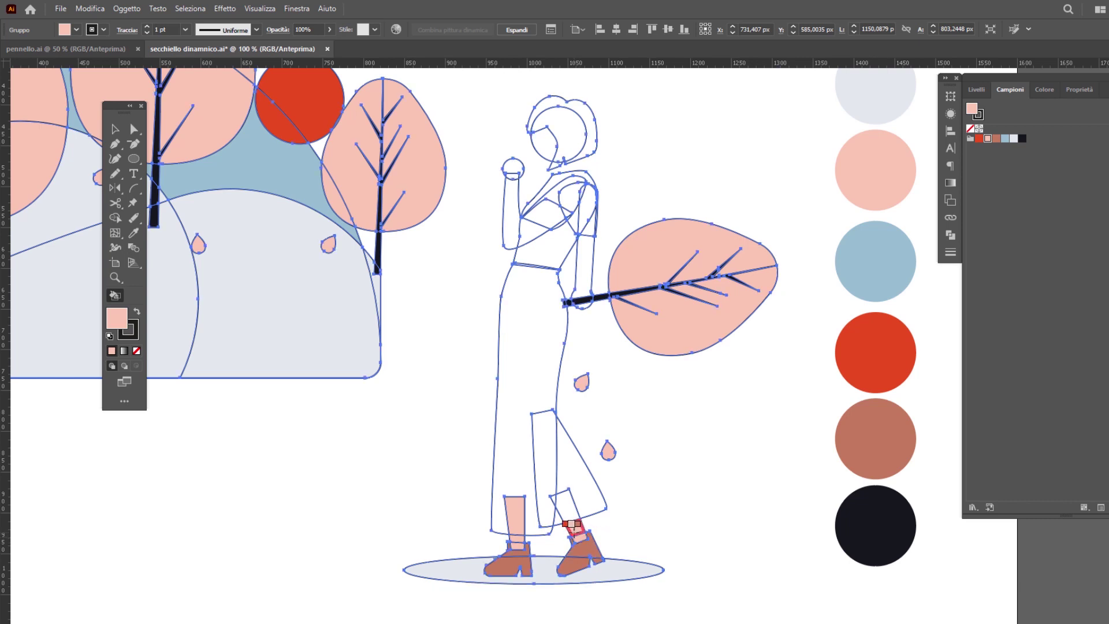
Fill the skirt and its flared part black
key("Right")
key("Right")
key("Right")
key("Right")
left_click(512, 514)
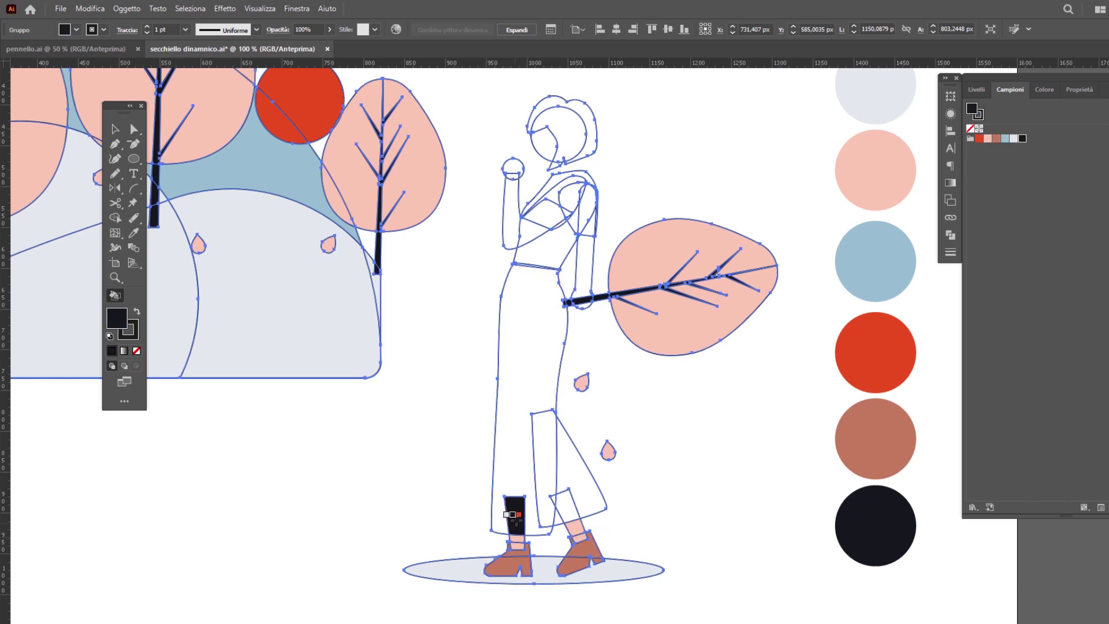
left_click(543, 462)
left_click(578, 491)
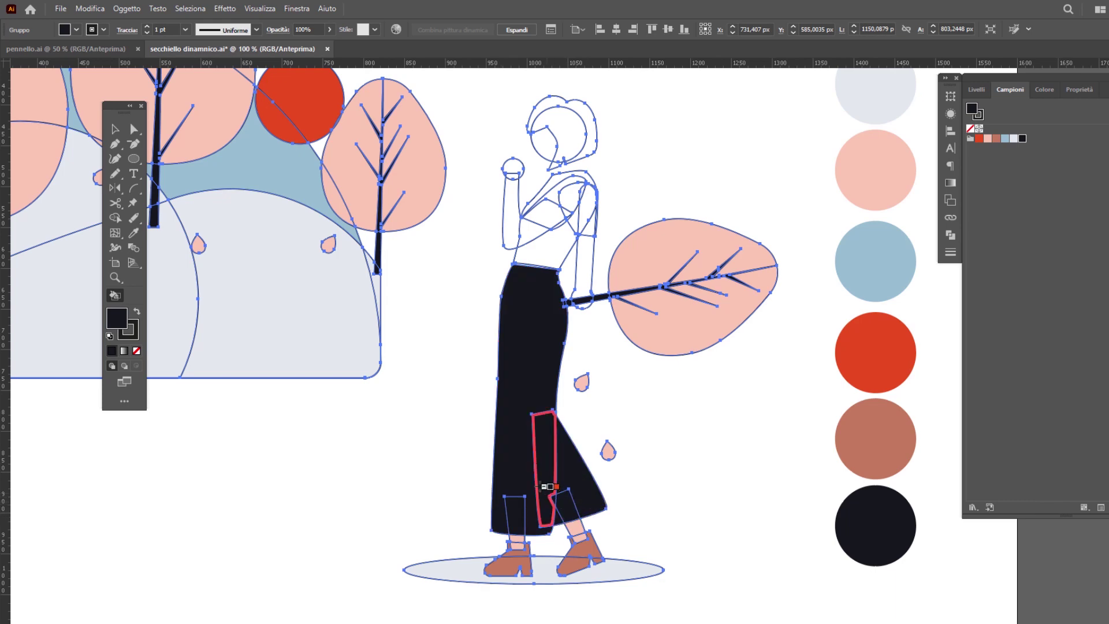
scroll(517, 281, "up", 3)
scroll(523, 271, "up", 1)
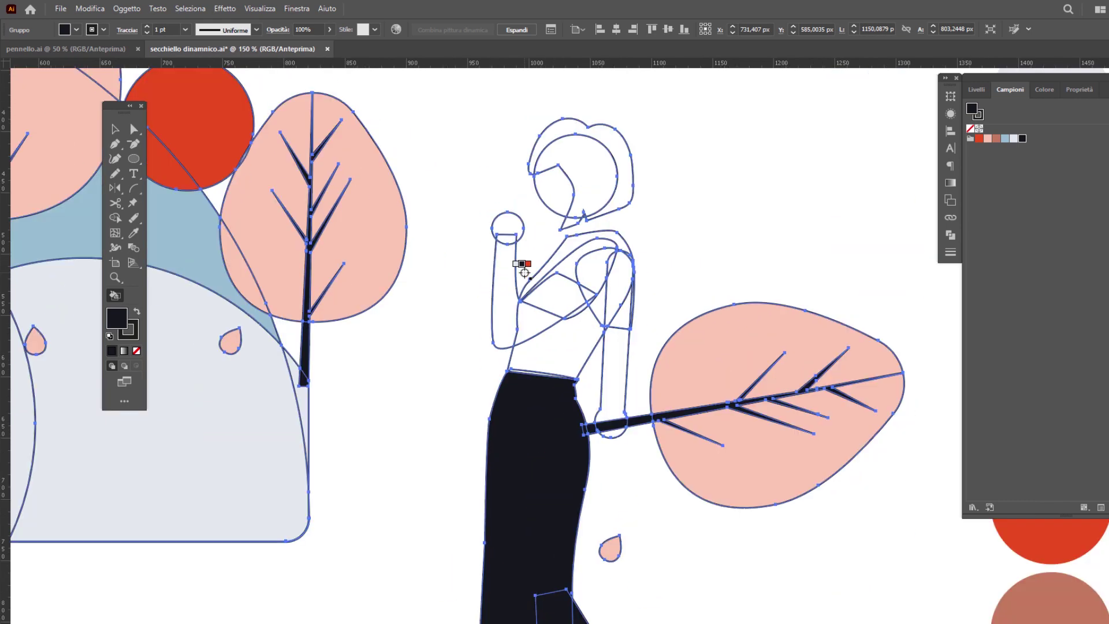
Fill both arms, the fist, wrist and right hand light pink
key("Left")
key("Left")
key("Left")
key("Left")
left_click(540, 317)
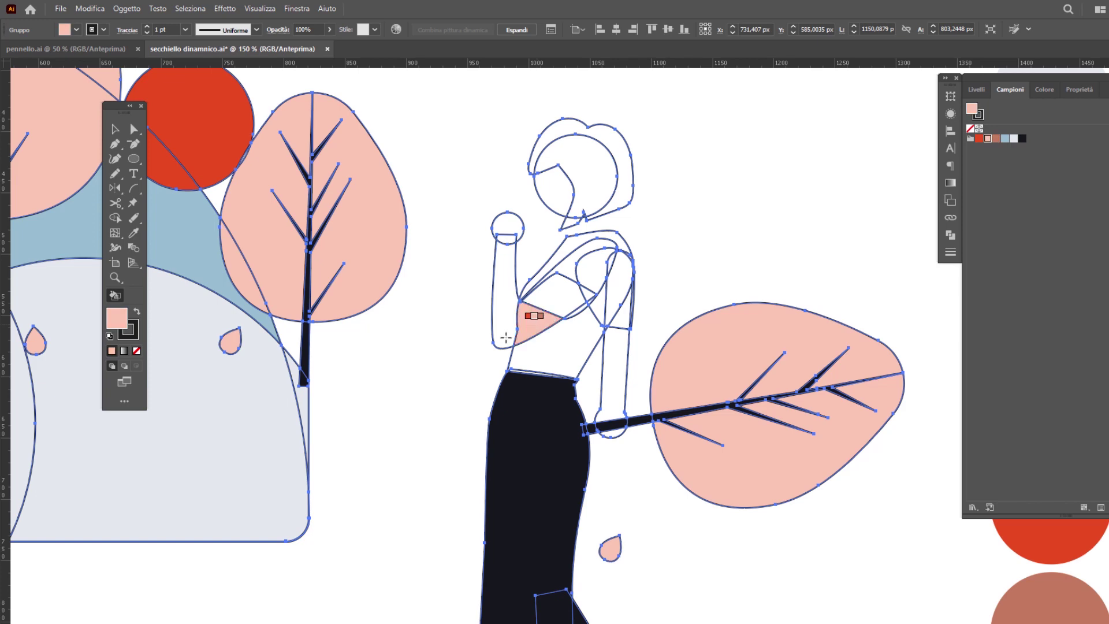
left_click(506, 337)
left_click(506, 238)
left_click(507, 222)
left_click(614, 375)
left_click(611, 428)
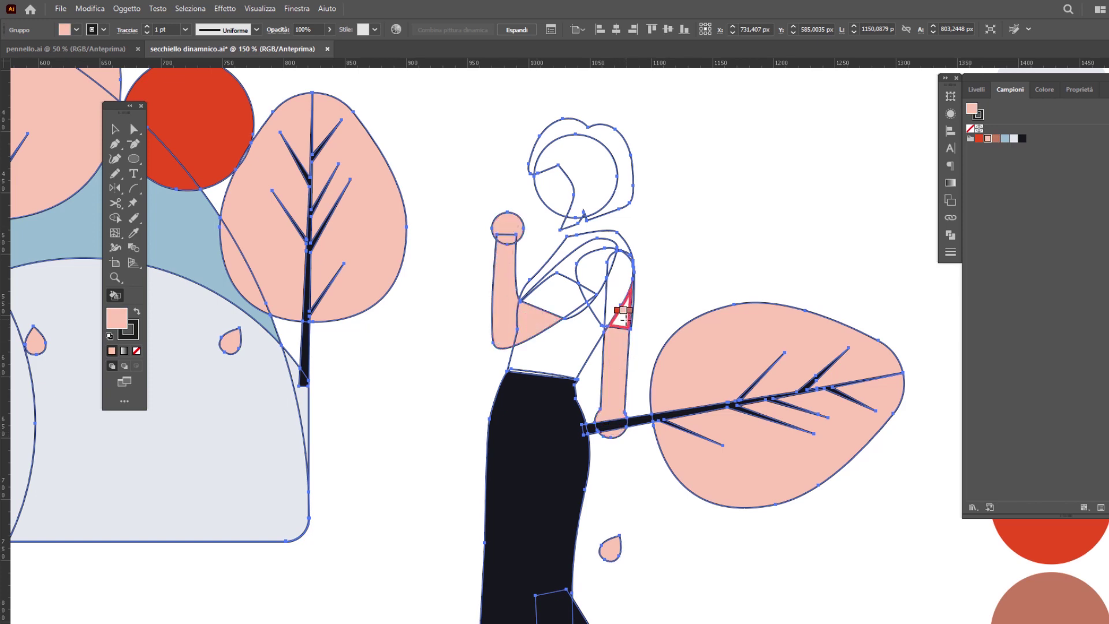
Fill the top red: torso, waistband, sleeve, shoulder band and V-neck
key("Left")
left_click(563, 347)
scroll(511, 361, "up", 3)
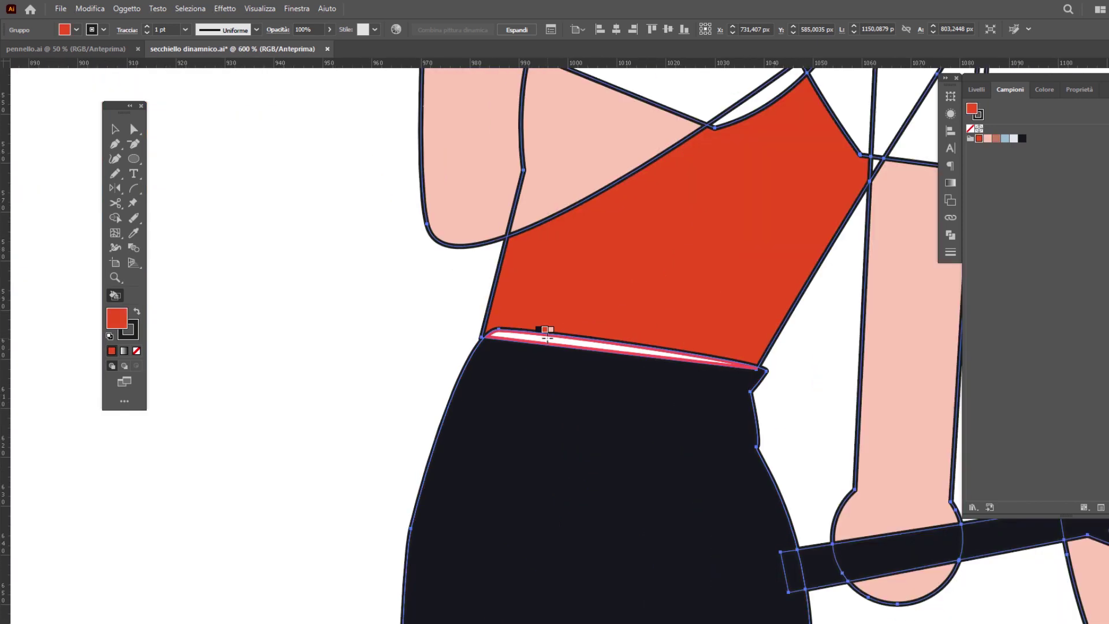
left_click(546, 335)
scroll(525, 423, "down", 1)
left_click(689, 245)
left_click(731, 263)
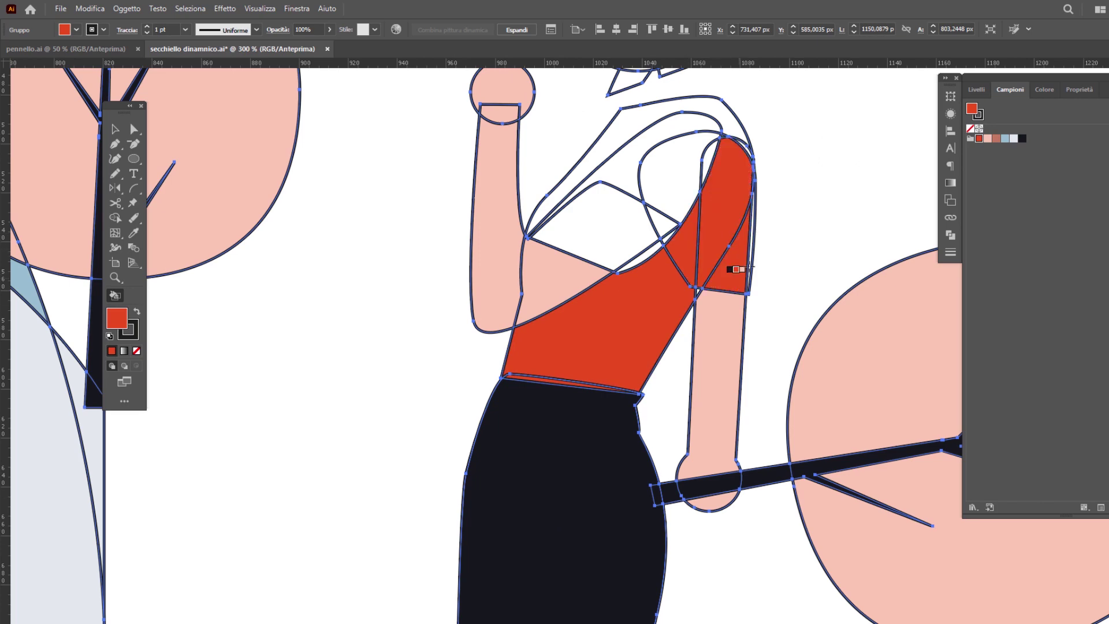
left_click(725, 121)
left_click(676, 168)
left_click(614, 218)
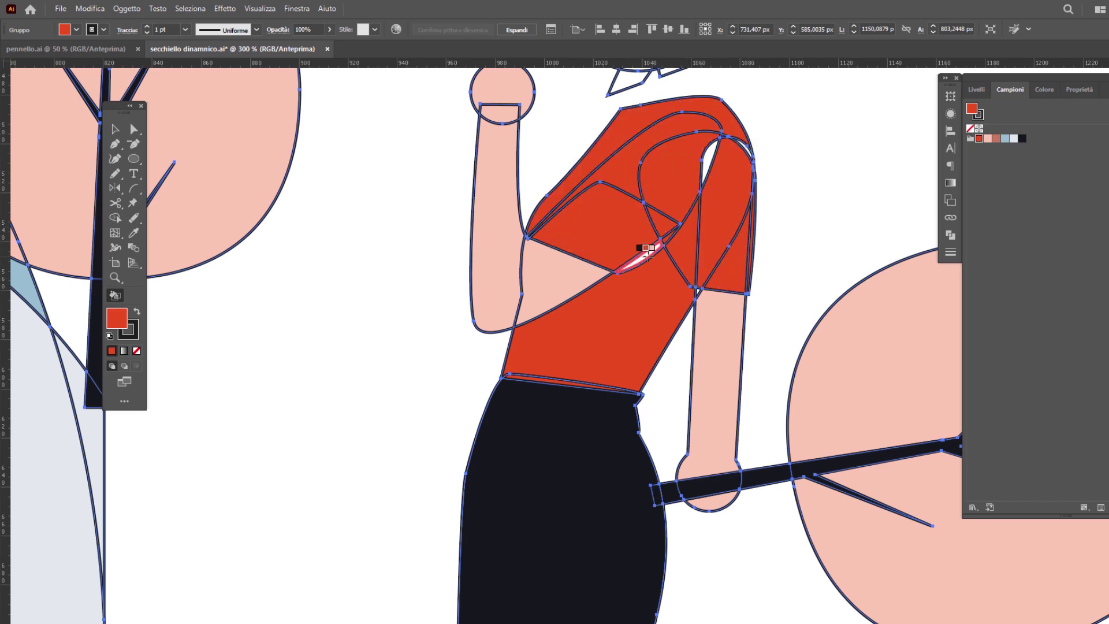
scroll(664, 404, "up", 5)
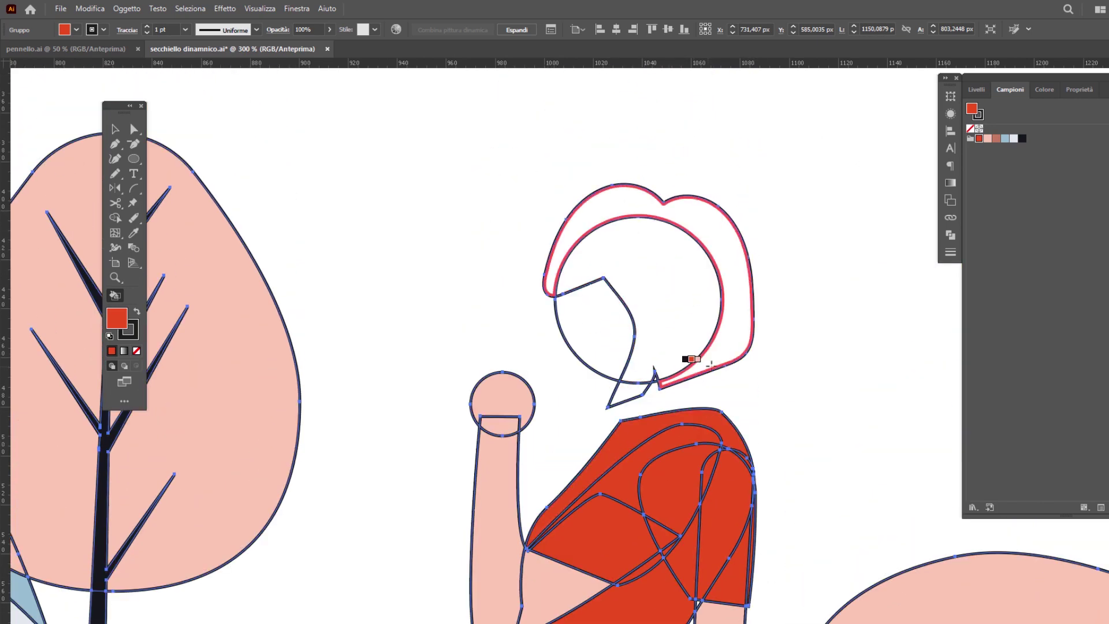
Fill the woman's hair black, including inside the head circle
key("Right")
key("Right")
key("Right")
key("Right")
key("Right")
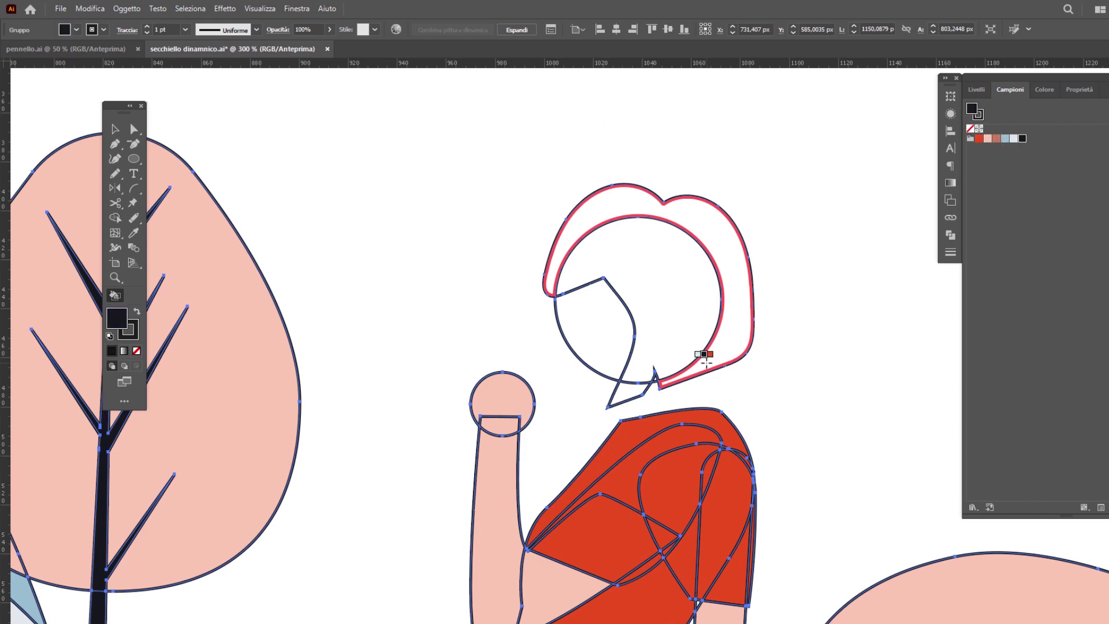
left_click(734, 343)
left_click(682, 306)
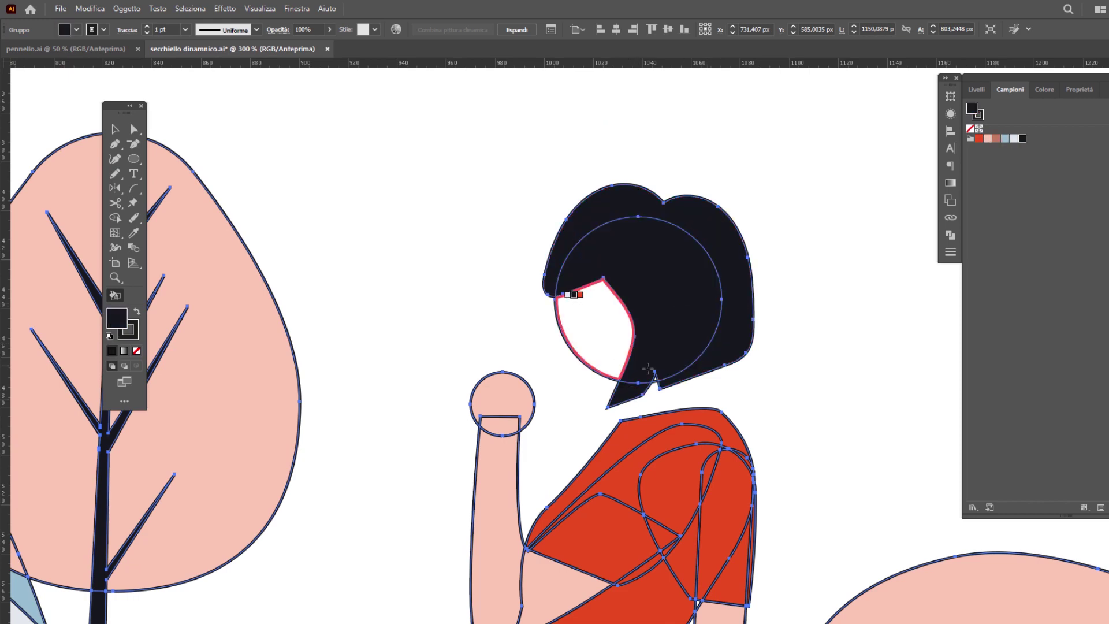
scroll(645, 375, "up", 3)
scroll(645, 376, "down", 4)
scroll(626, 310, "down", 3)
Ungroup the landscape-and-woman artwork into its separate parts
scroll(695, 280, "down", 1)
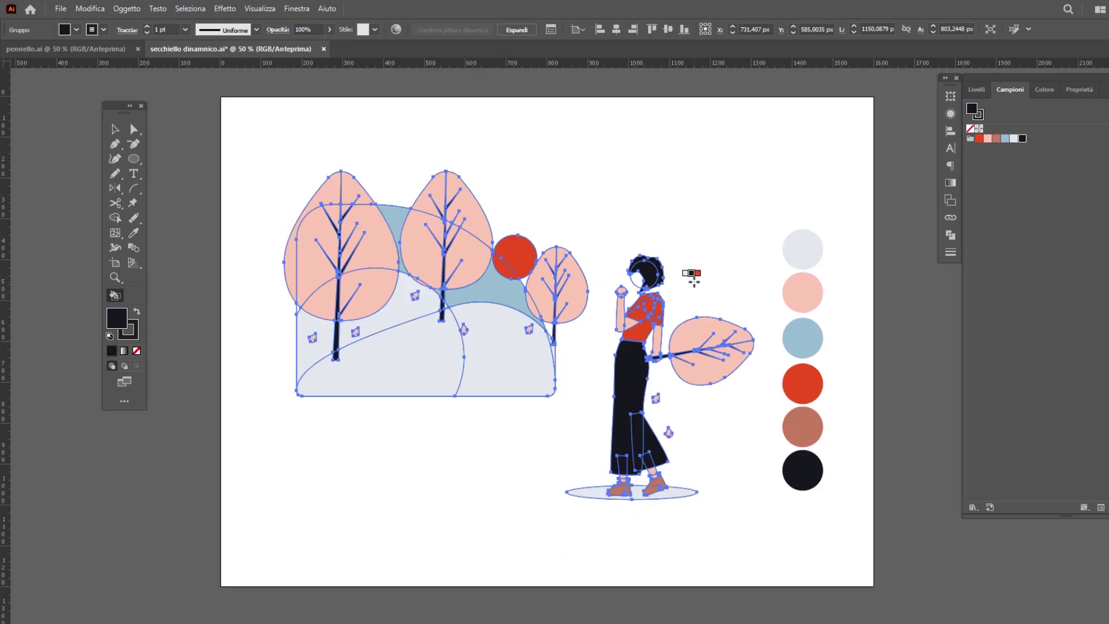
key("v")
right_click(619, 453)
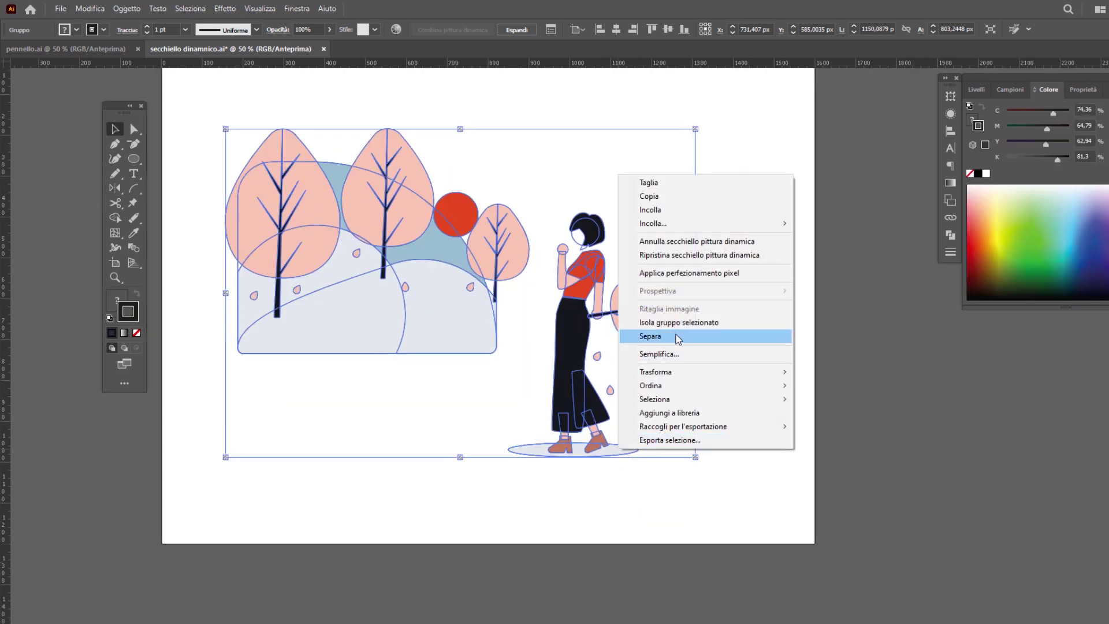
left_click(678, 340)
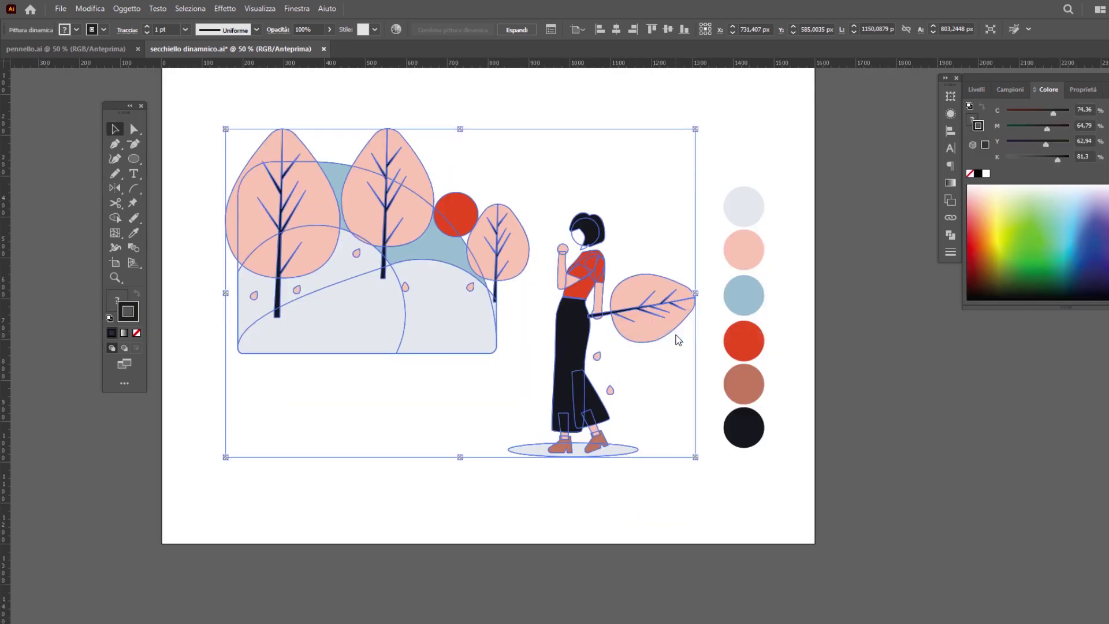
left_click(627, 523)
key("a")
Remove the outlines from the ground ellipse and the hill shapes
left_click(619, 448)
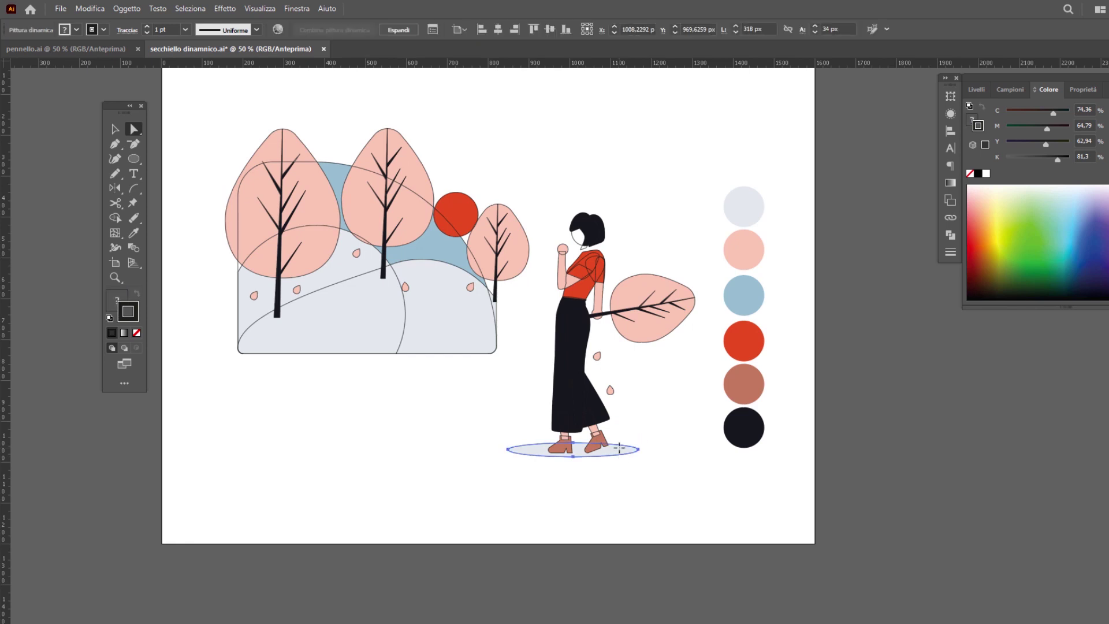
left_click(137, 334)
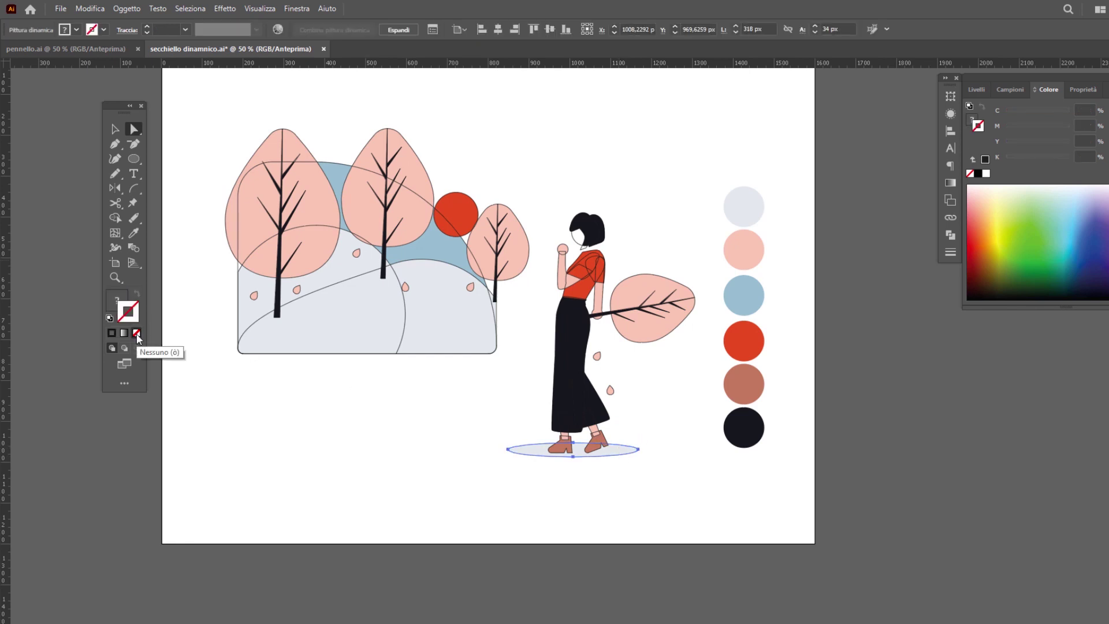
left_click(330, 452)
left_click(457, 327)
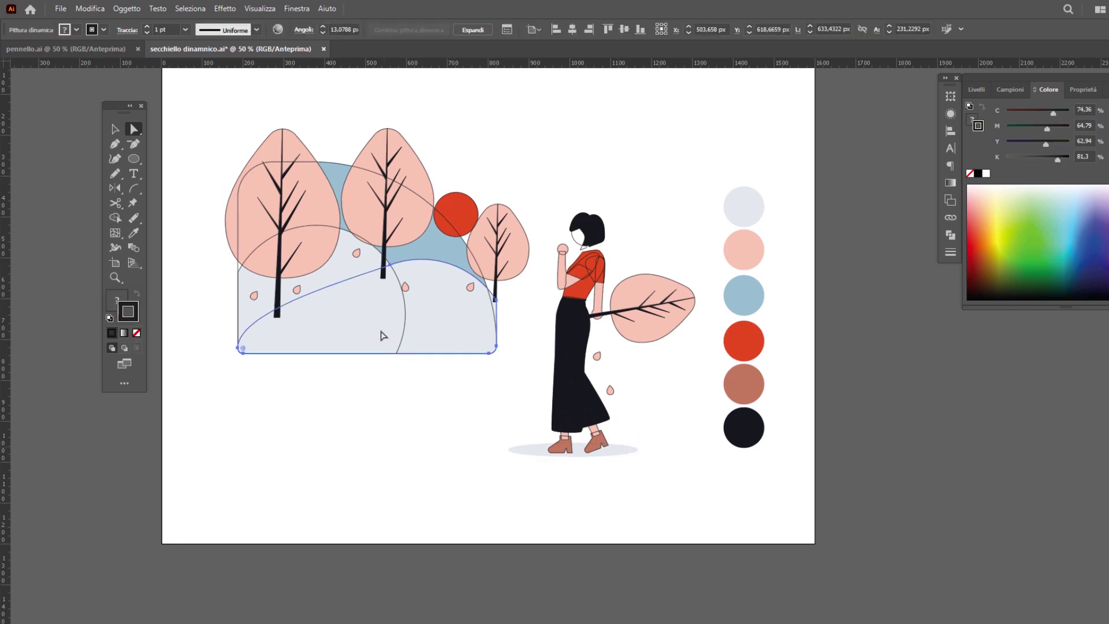
key("ctrl+shift+a")
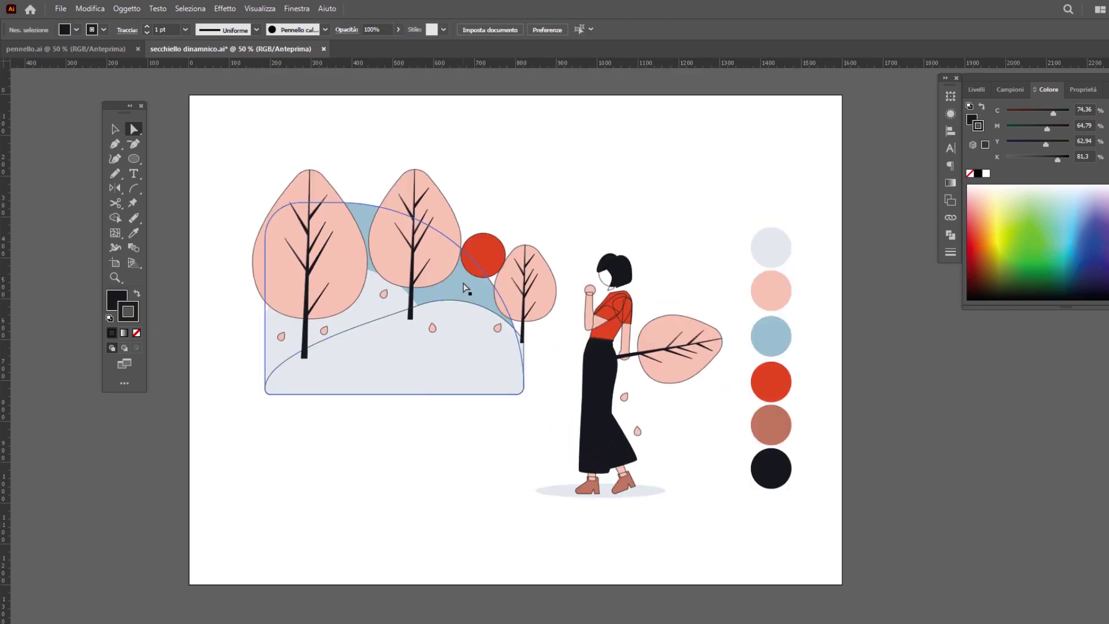
left_click(466, 285)
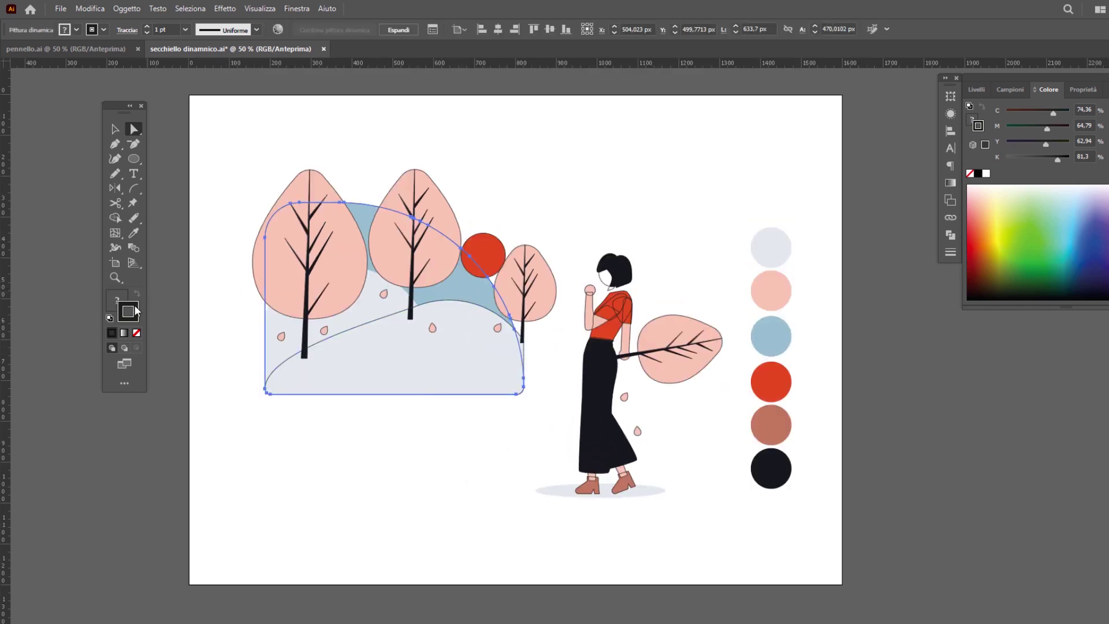
left_click(137, 334)
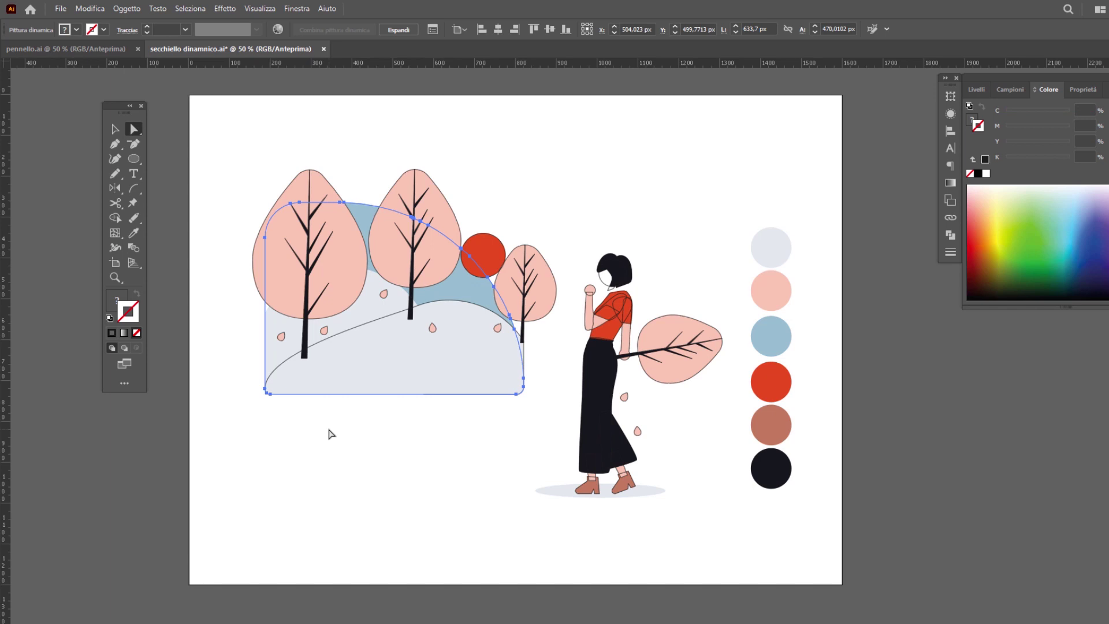
left_click(331, 434)
Set the red top's stroke to None
scroll(630, 315, "up", 3)
left_click(625, 331)
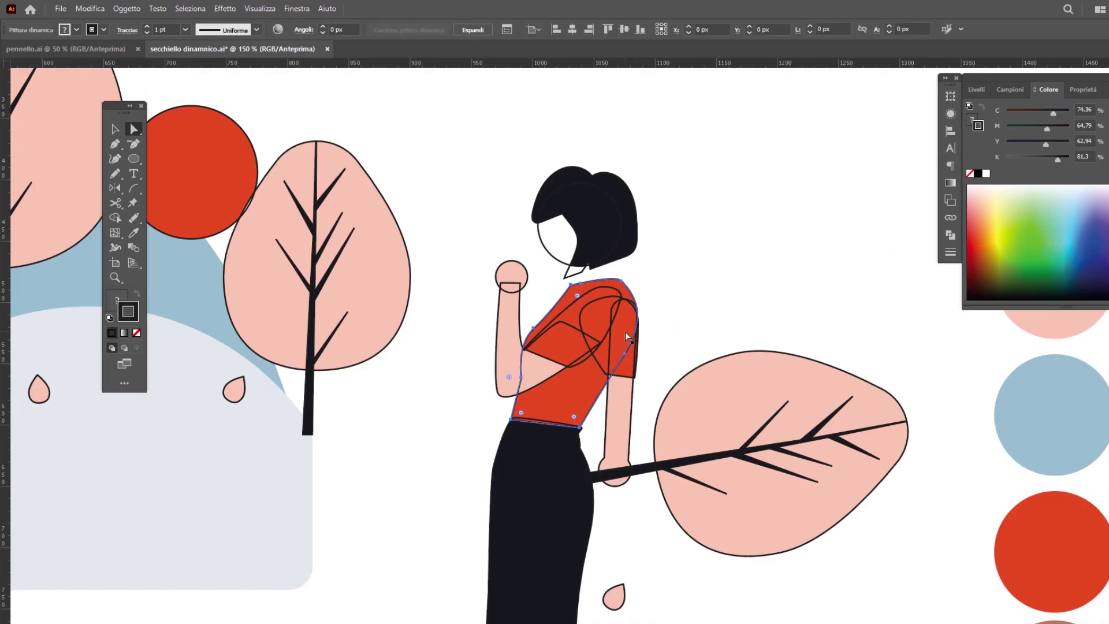
left_click(136, 334)
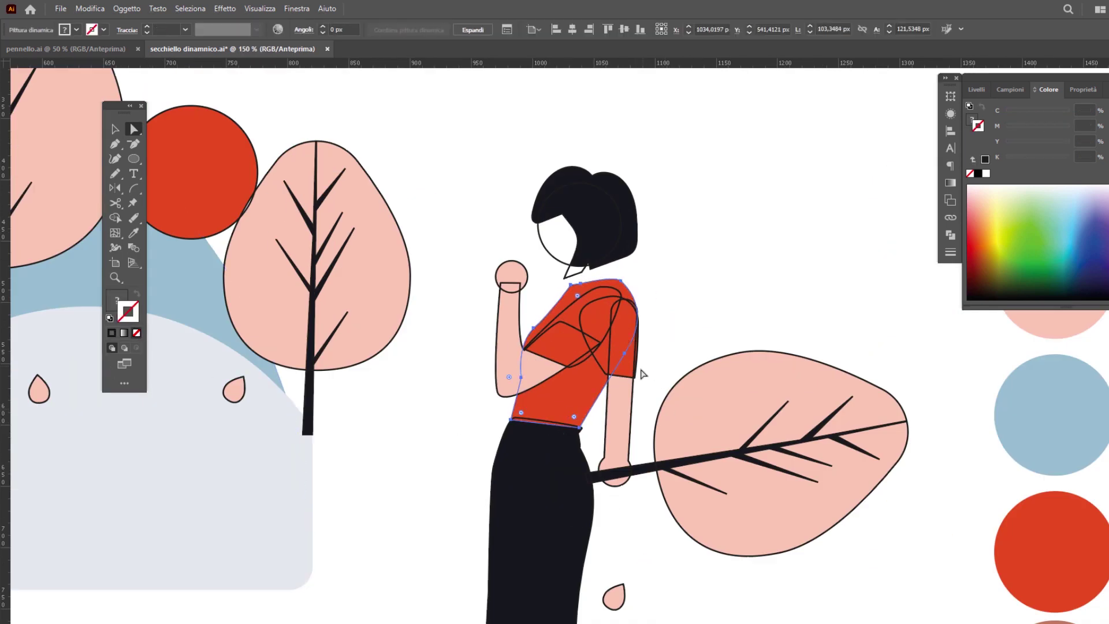
Remove the outlines from the sleeve, arm and hand circle paths
left_click(636, 346)
left_click(601, 317)
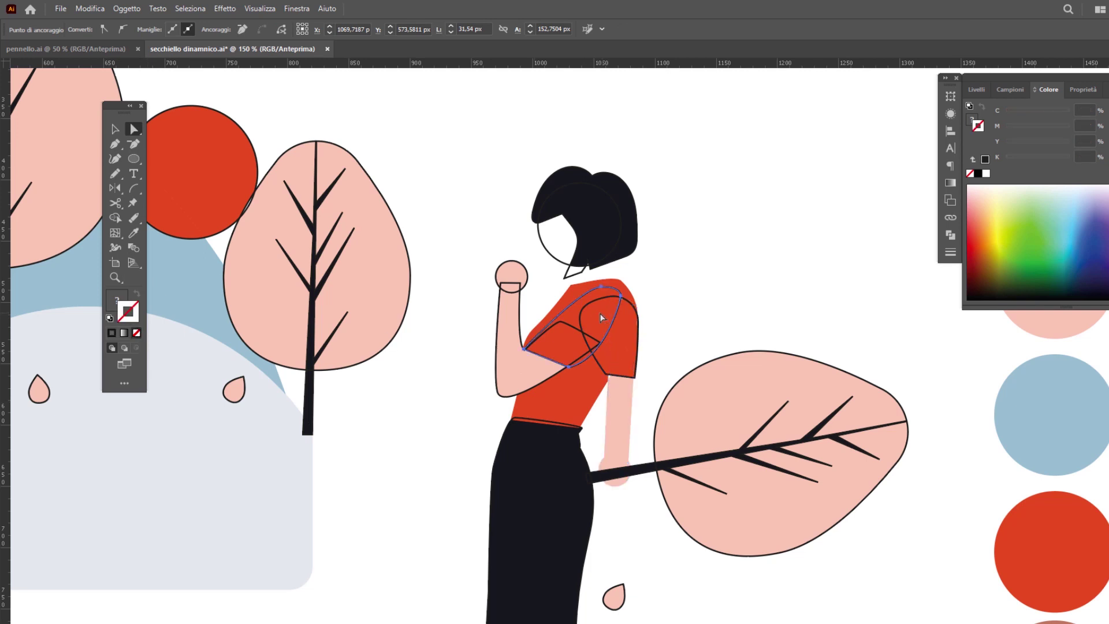
left_click(569, 345)
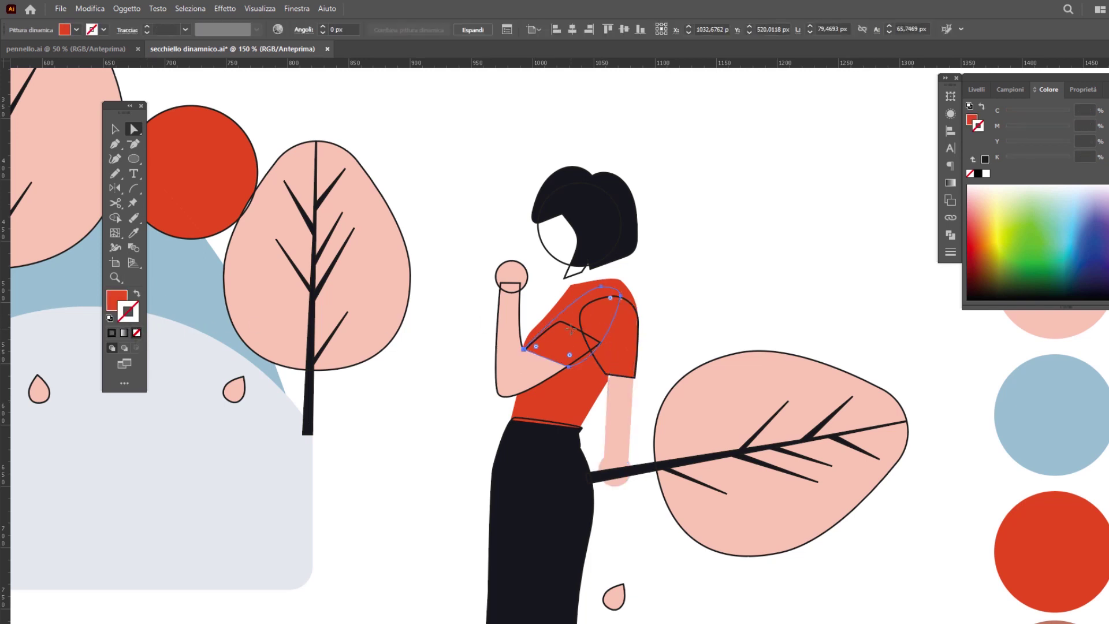
left_click(571, 335)
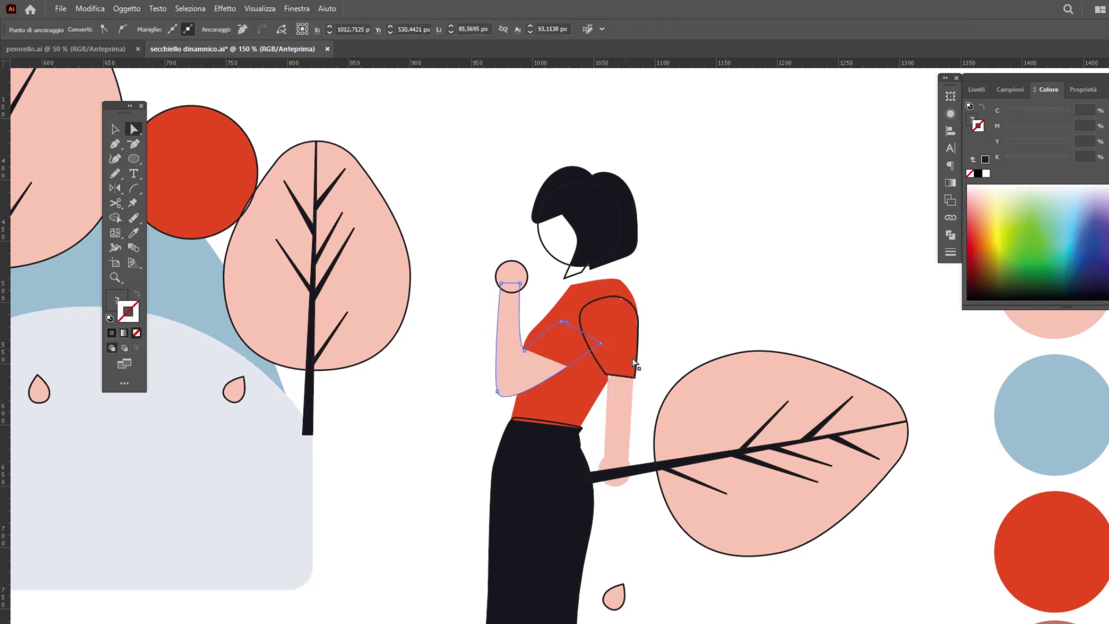
left_click(582, 314)
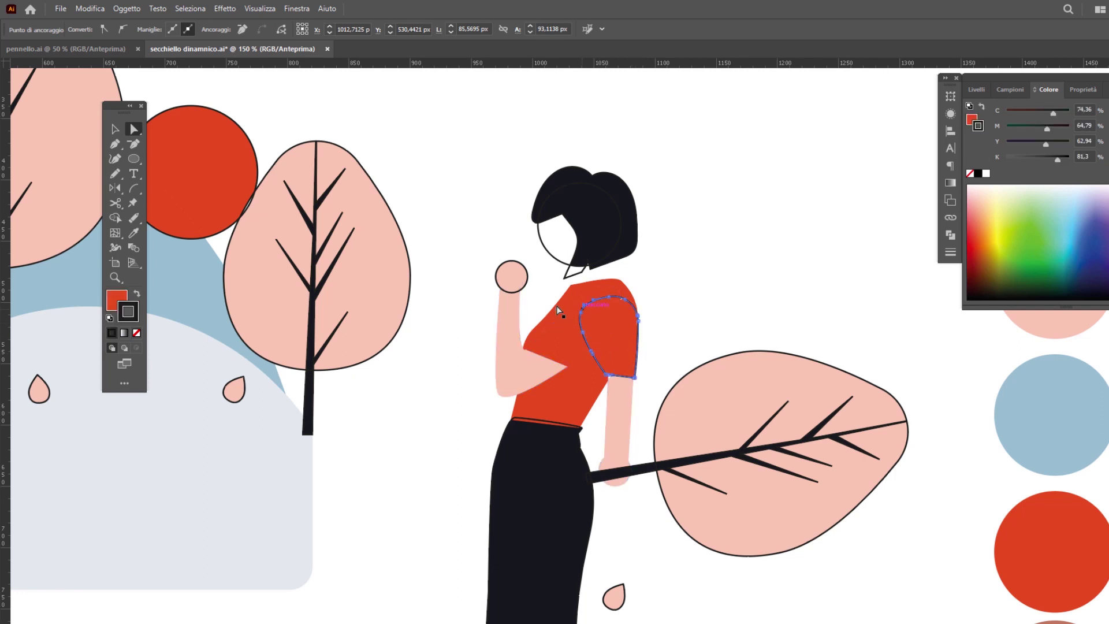
left_click(526, 281)
left_click(136, 333)
left_click(709, 283)
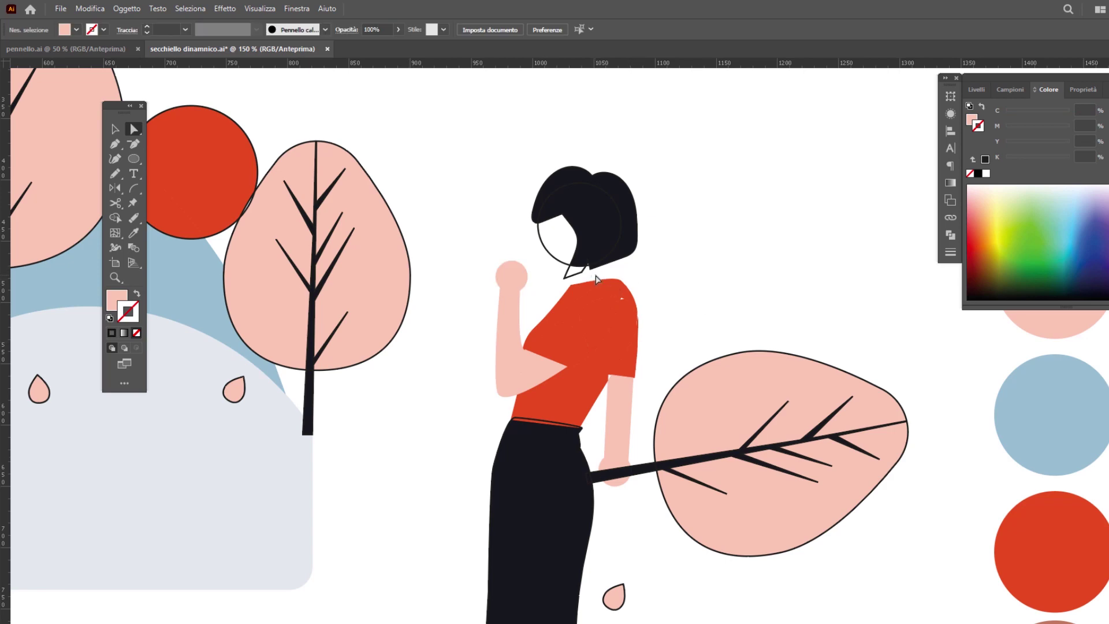
scroll(622, 295, "up", 3)
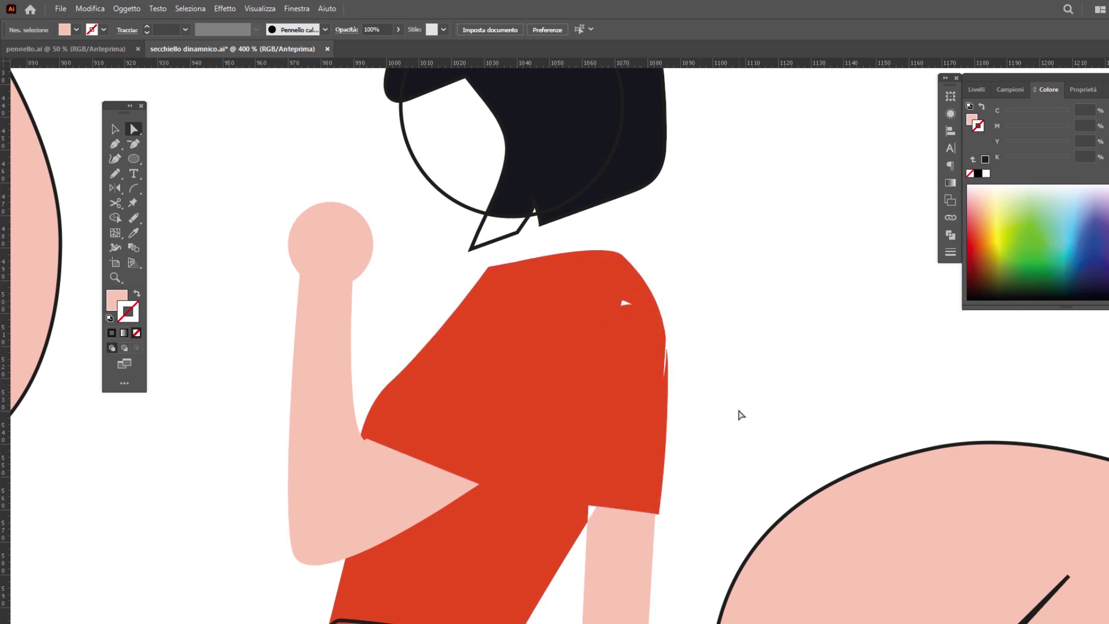
Select the hair, sleeve and arm paths and Live Paint the neck triangle black
left_click_drag(754, 426, 387, 156)
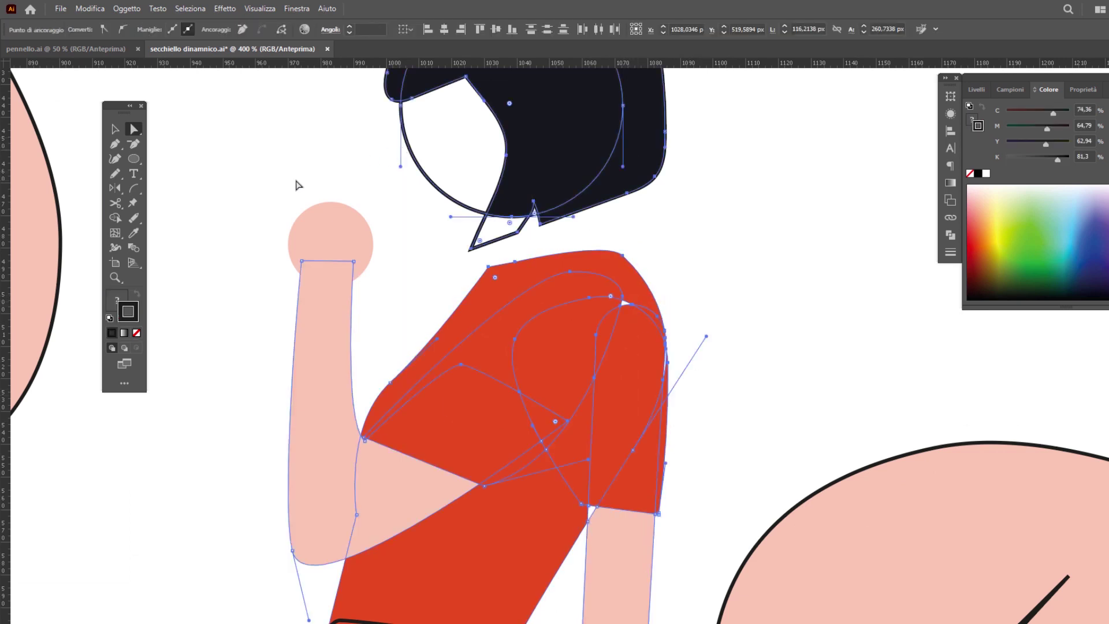
left_click(1010, 90)
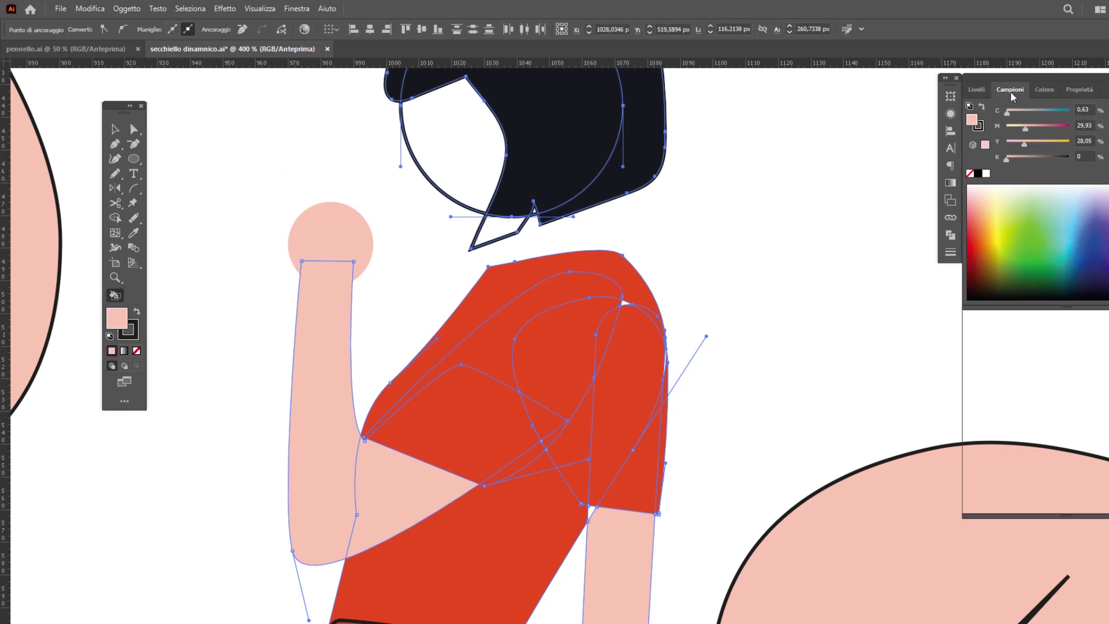
left_click_drag(973, 141, 818, 192)
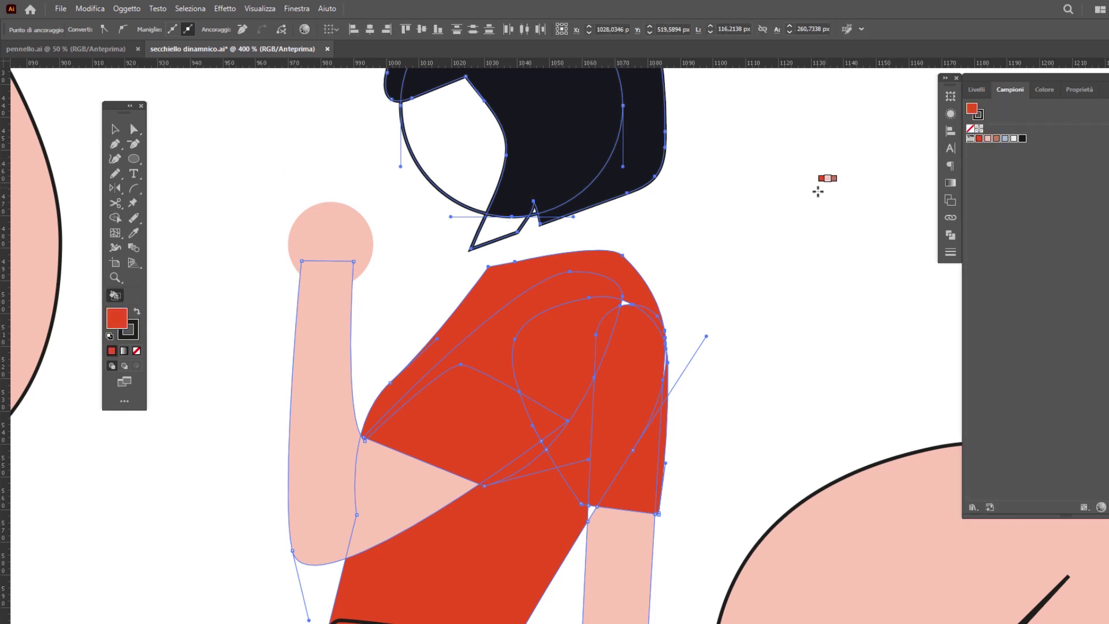
left_click_drag(667, 270, 667, 268)
key("Left")
key("Left")
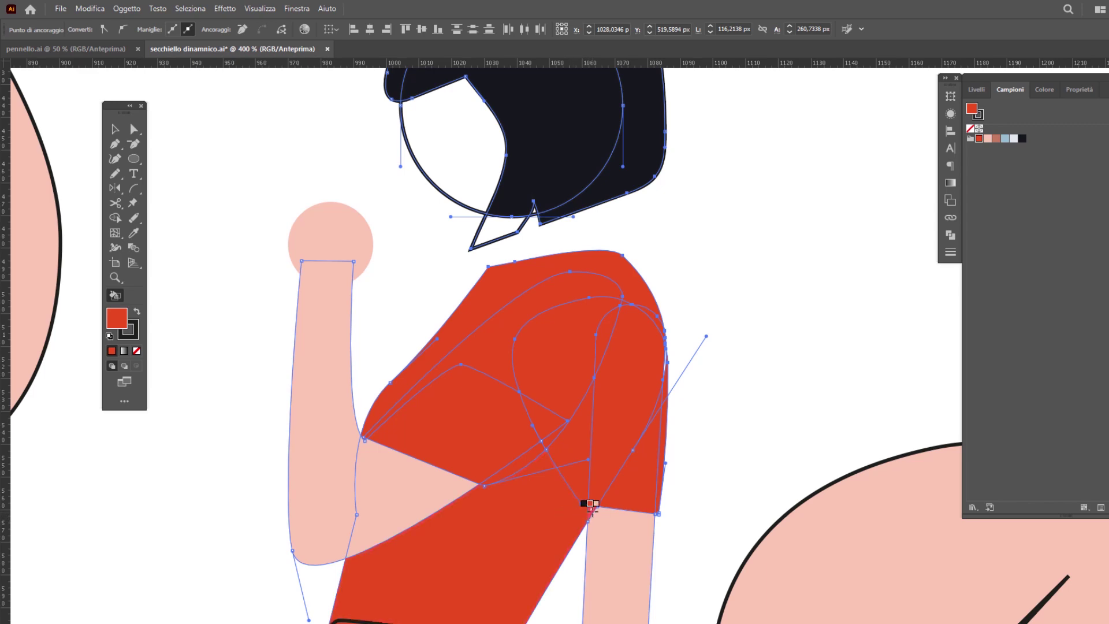
scroll(658, 354, "up", 5)
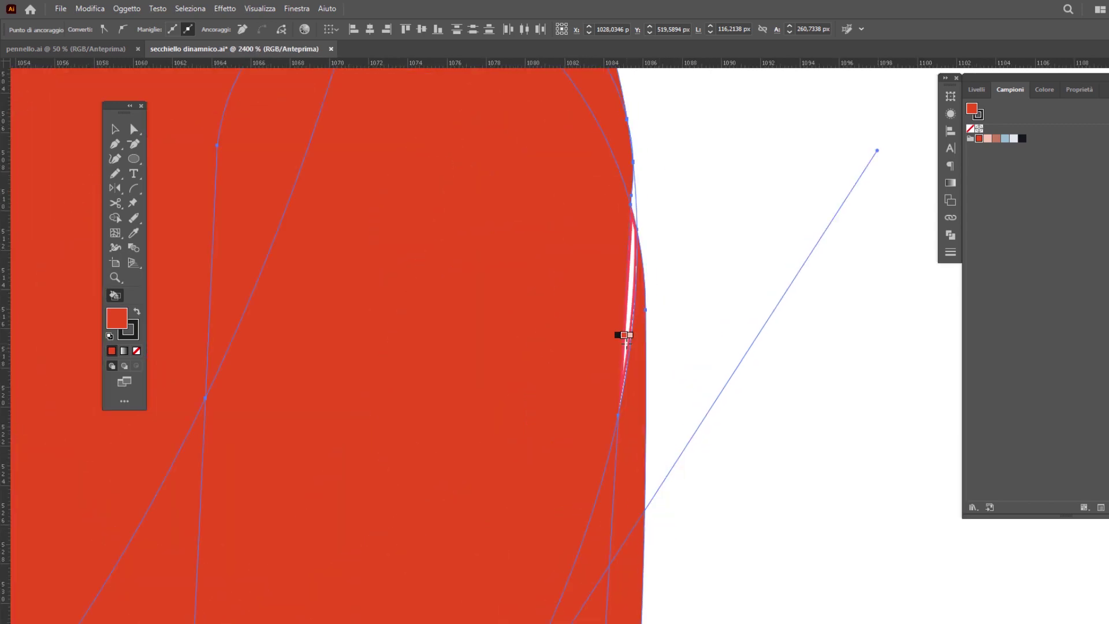
scroll(653, 260, "down", 6)
scroll(673, 302, "up", 2)
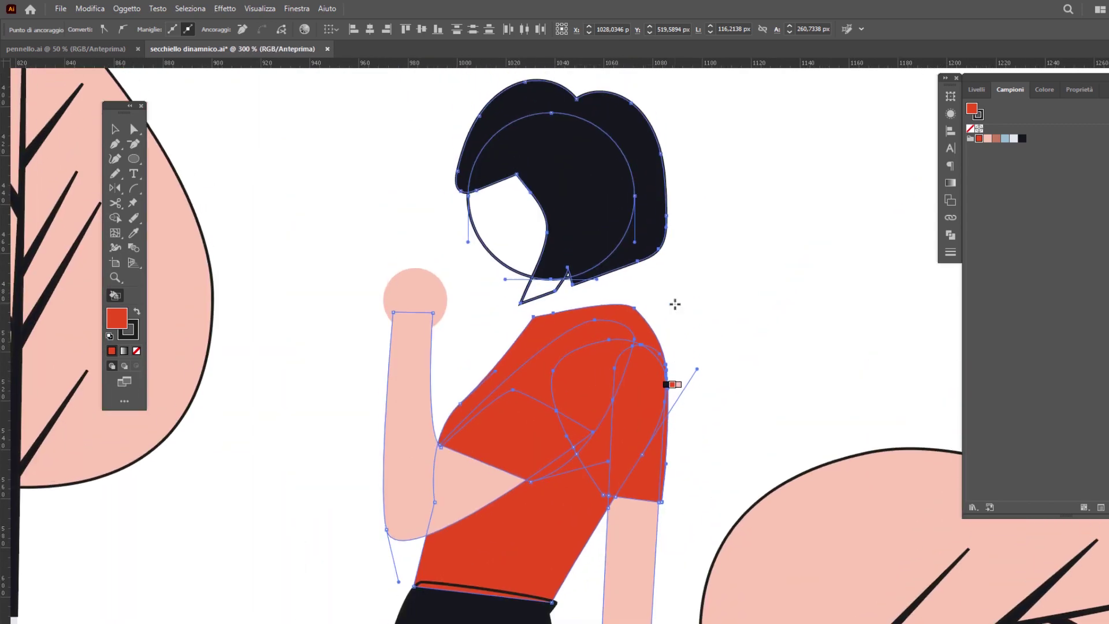
scroll(594, 304, "up", 2)
key("Left")
left_click(534, 334)
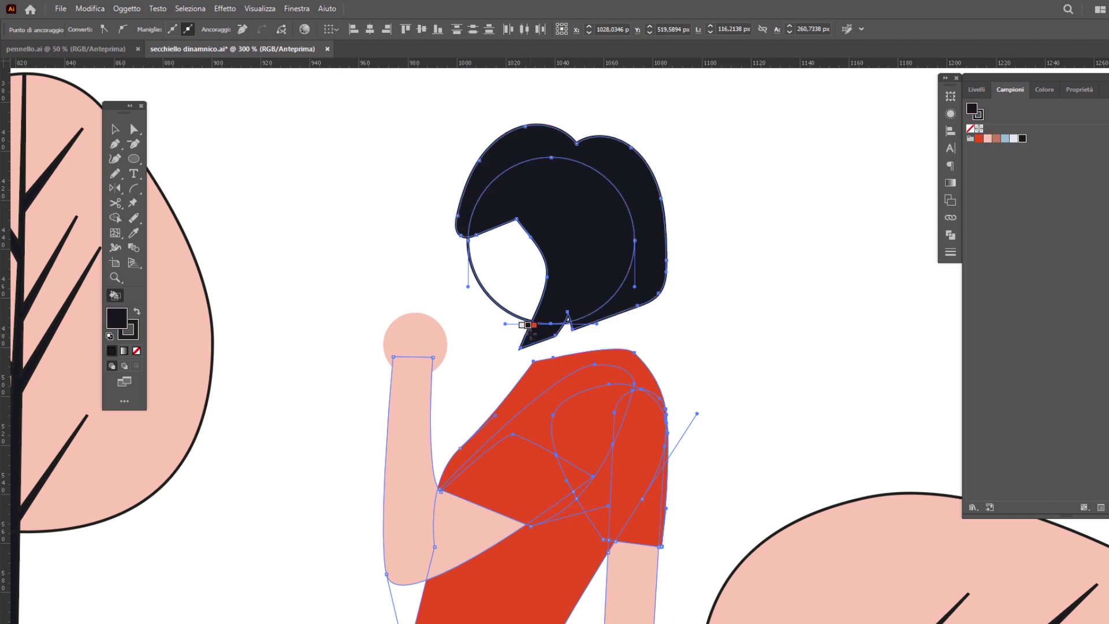
Undo a stray change to the hair and deselect everything
key("a")
left_click(569, 321, "shift")
left_click(569, 321, "shift")
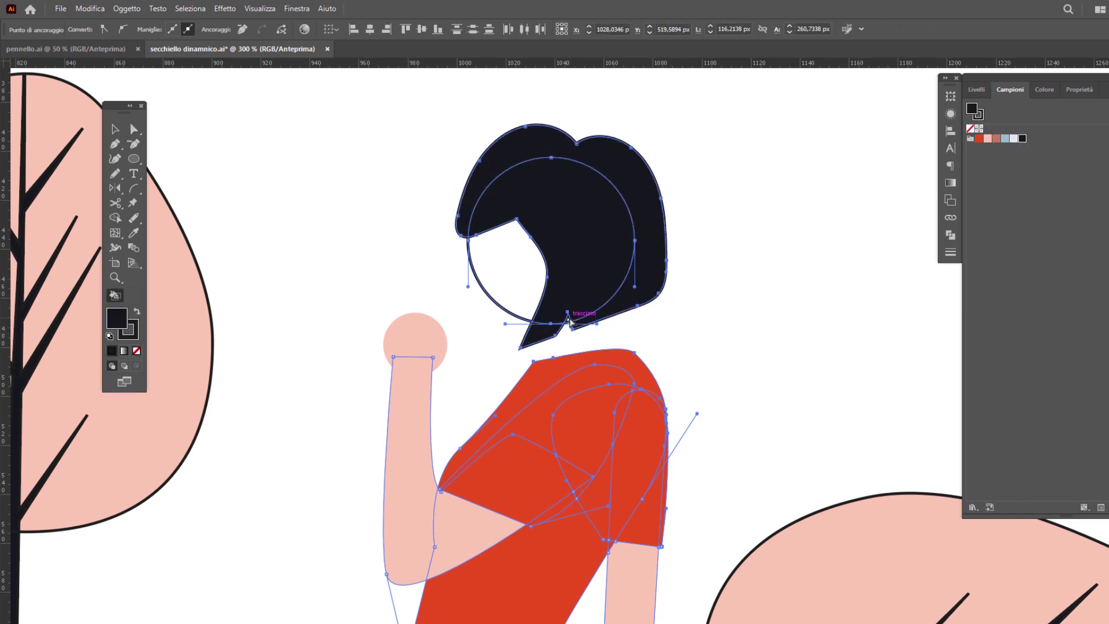
key("ctrl+z")
scroll(580, 320, "up", 4, "alt")
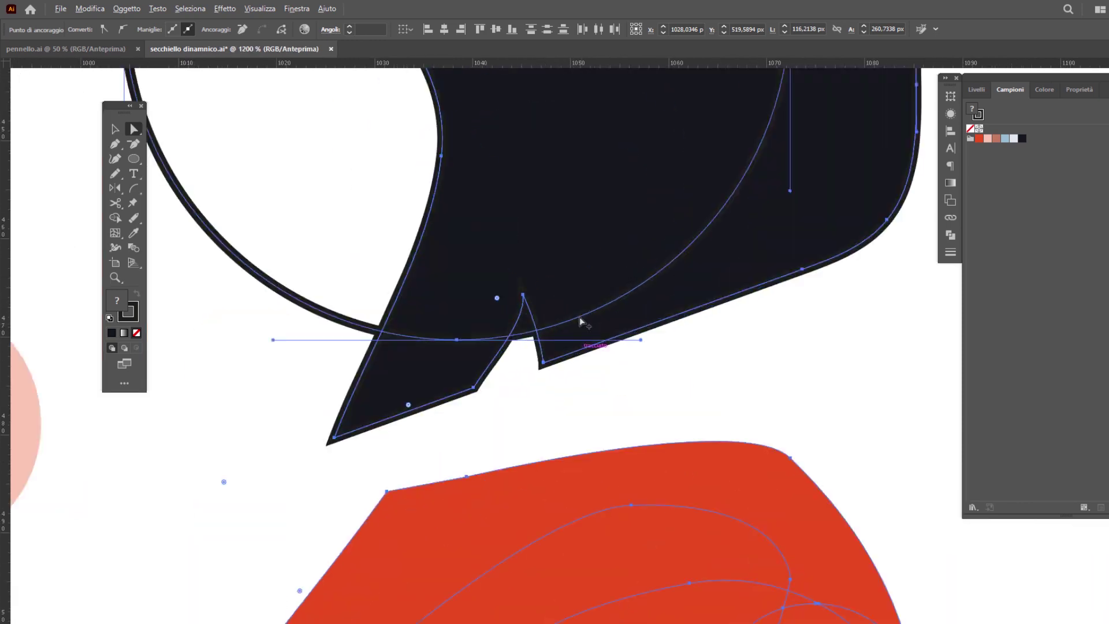
scroll(546, 331, "down", 4)
left_click(782, 279)
Live Paint the left boot cuff brown across the skirt, boots and shadow
scroll(782, 279, "down", 4)
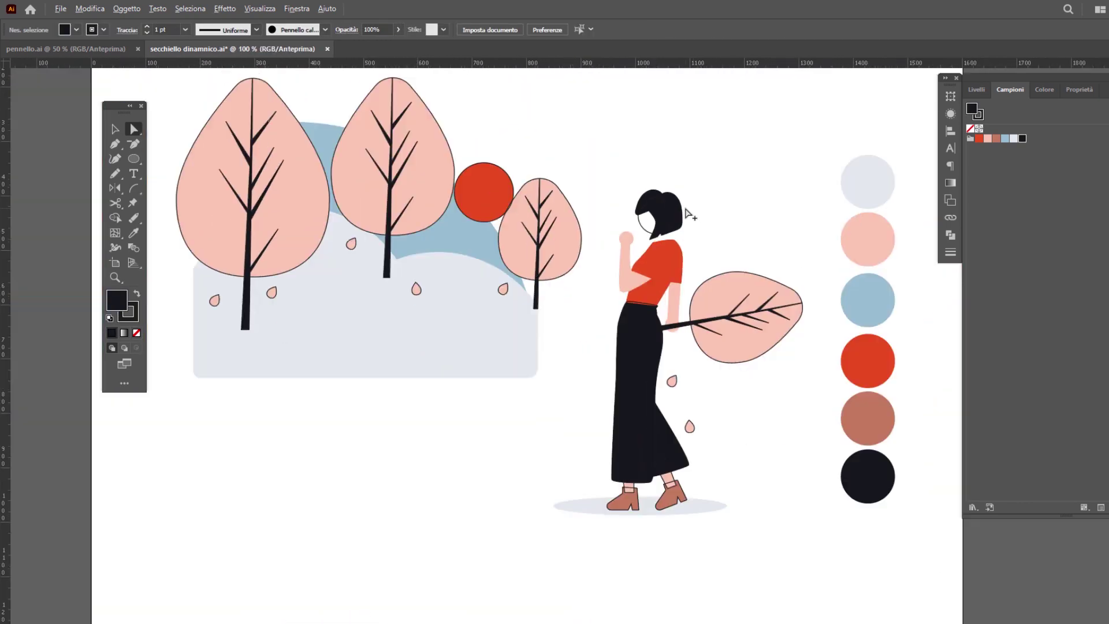
scroll(717, 436, "up", 4, "alt")
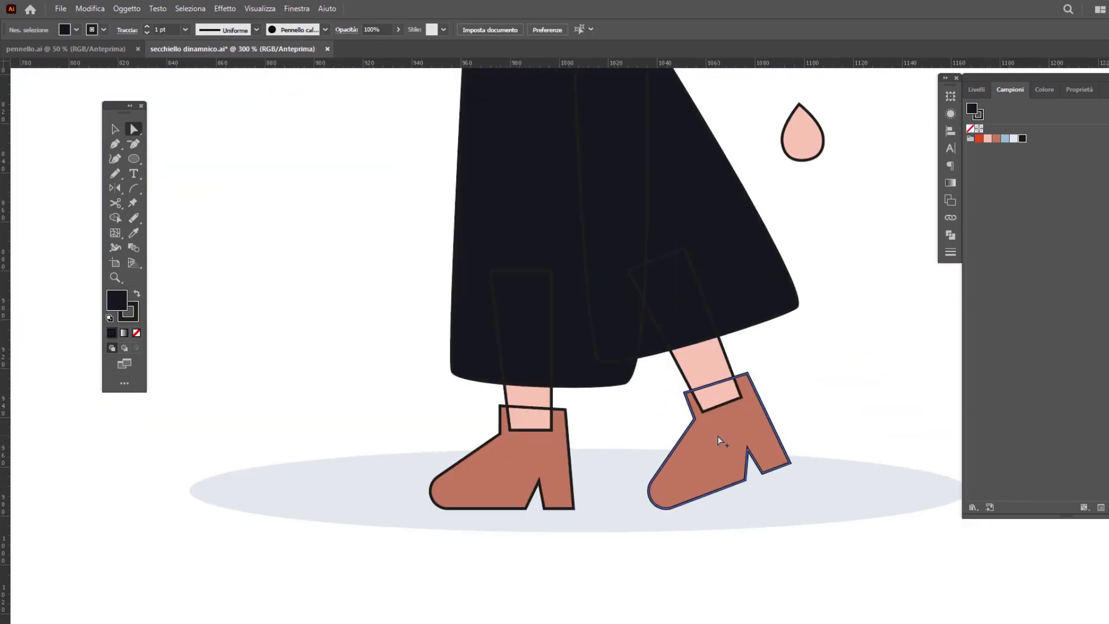
left_click_drag(833, 582, 445, 344)
key("k")
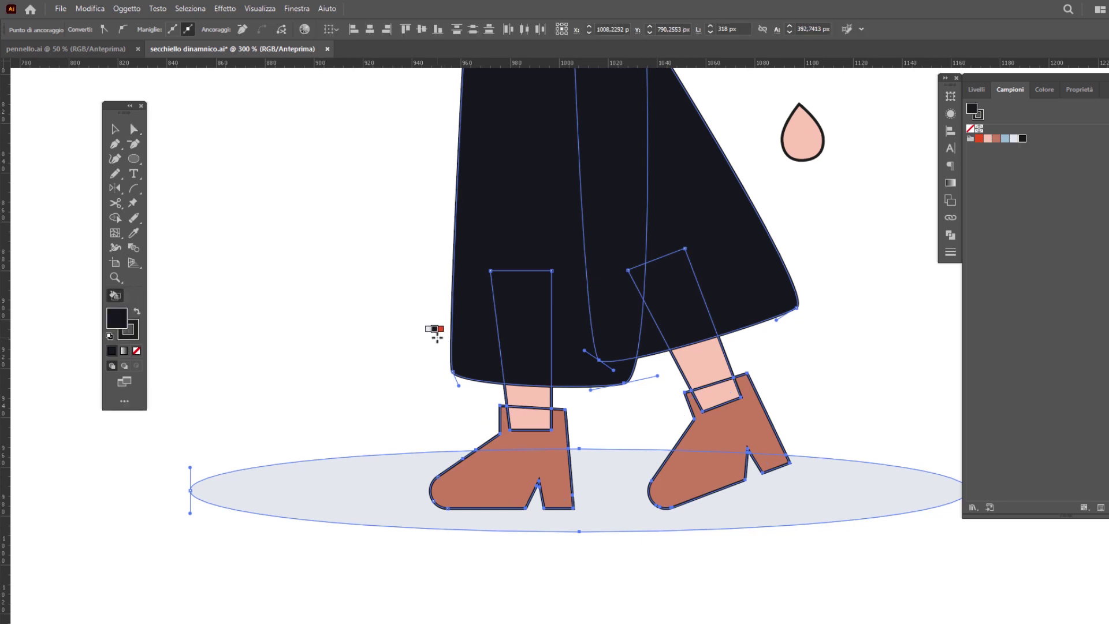
left_click(996, 138)
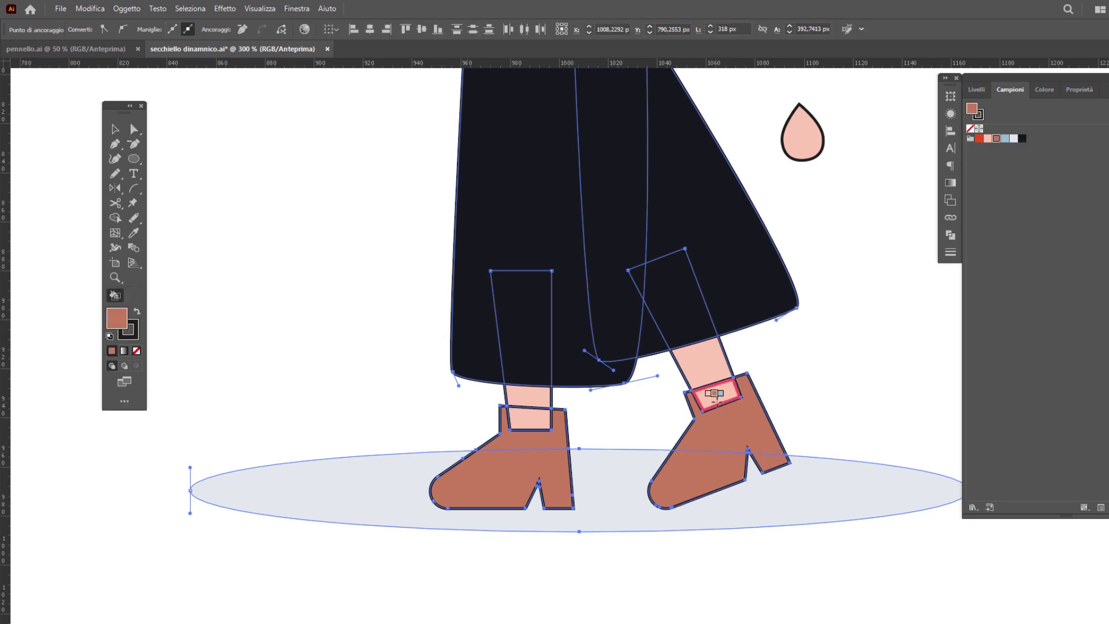
left_click(529, 418)
Set both leg shapes' fill to None
key("a")
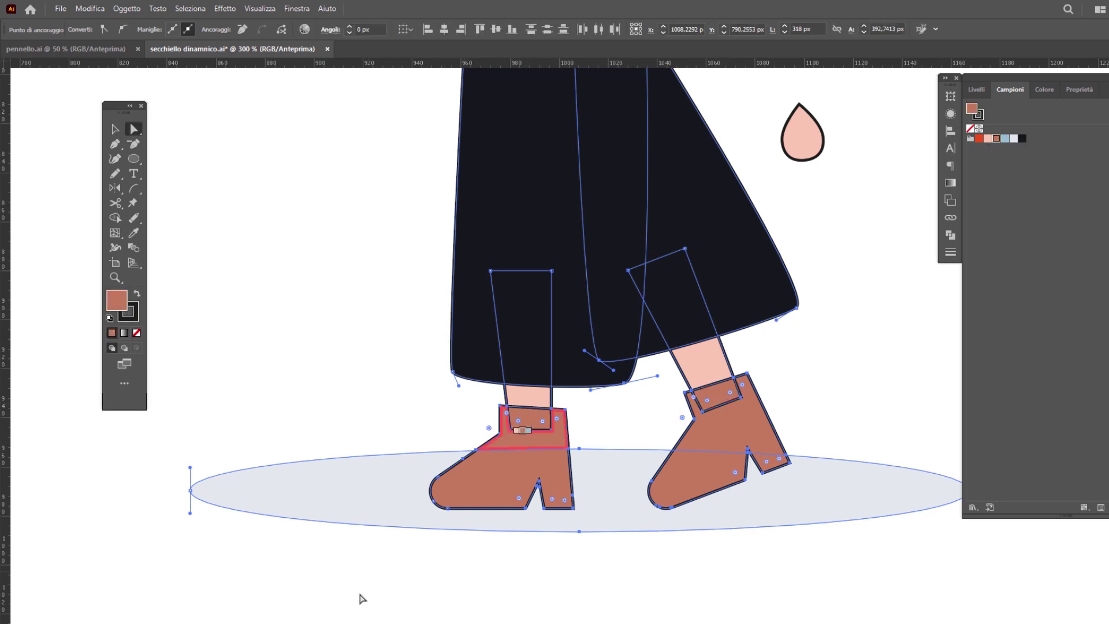
left_click(361, 593)
left_click(529, 429)
left_click(732, 400, "shift")
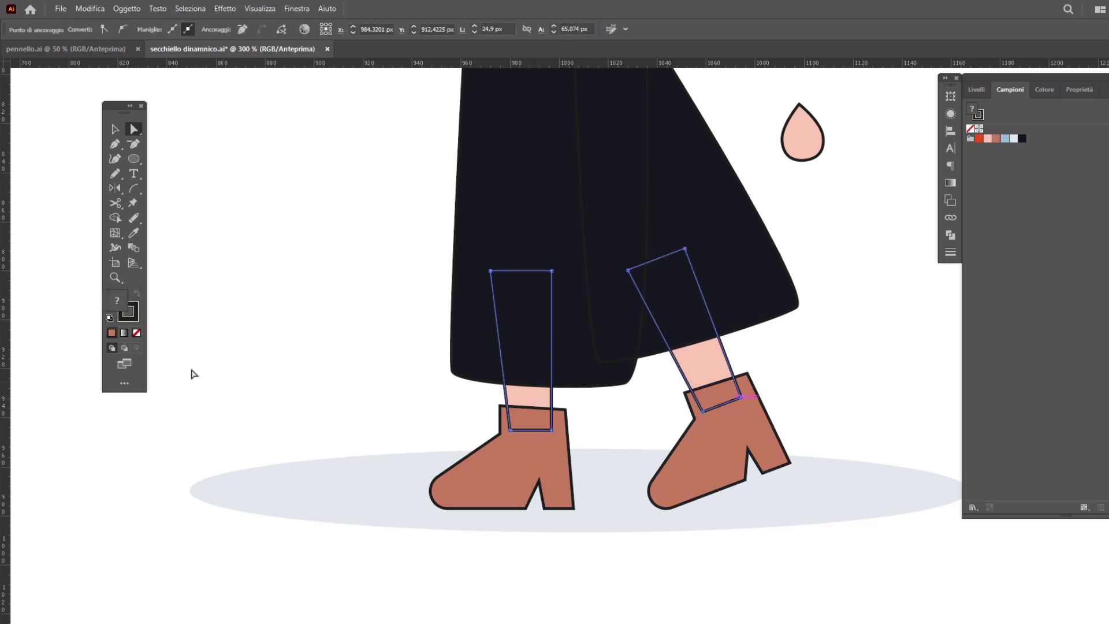
left_click(136, 333)
left_click(188, 545)
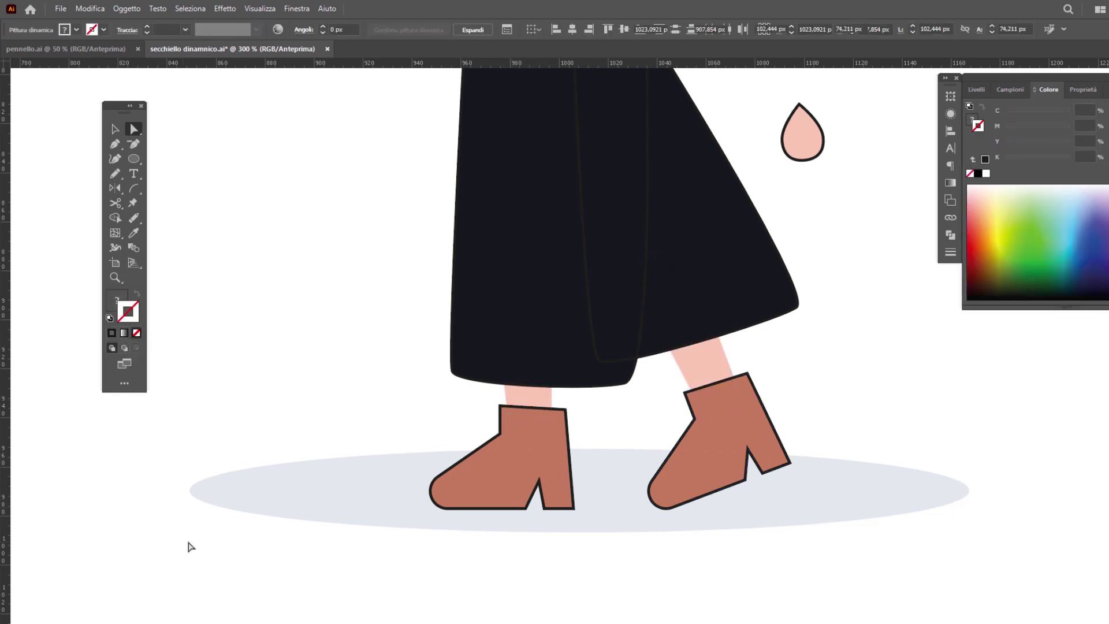
left_click(757, 428)
key("ctrl+minus")
key("ctrl+minus")
key("ctrl+minus")
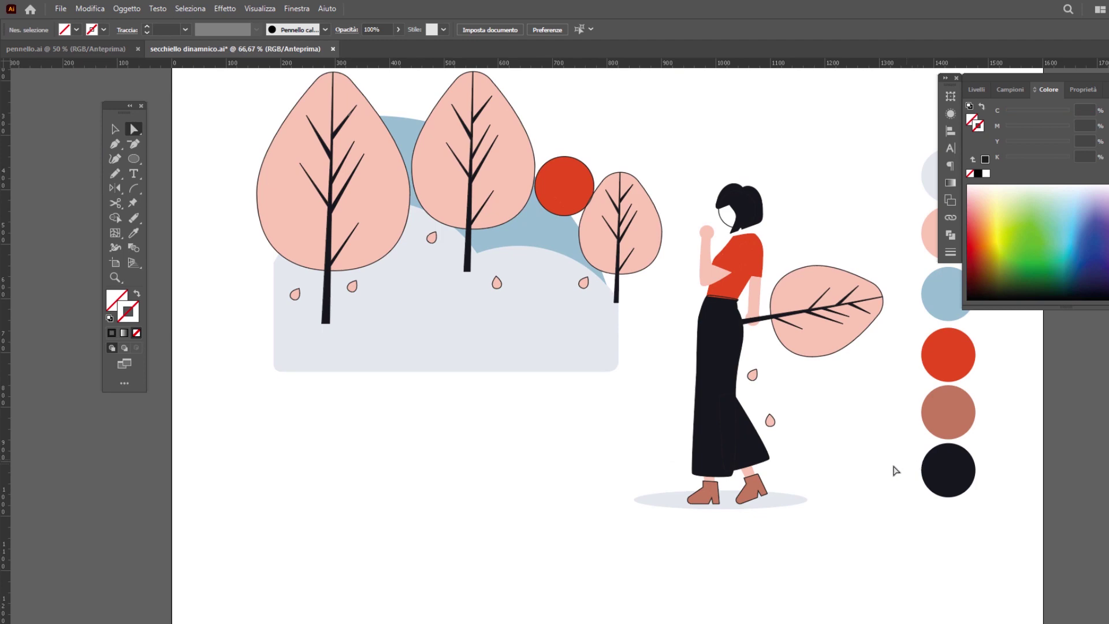
Remove the face circle's outline and Live Paint the face pink
scroll(759, 212, "up", 3)
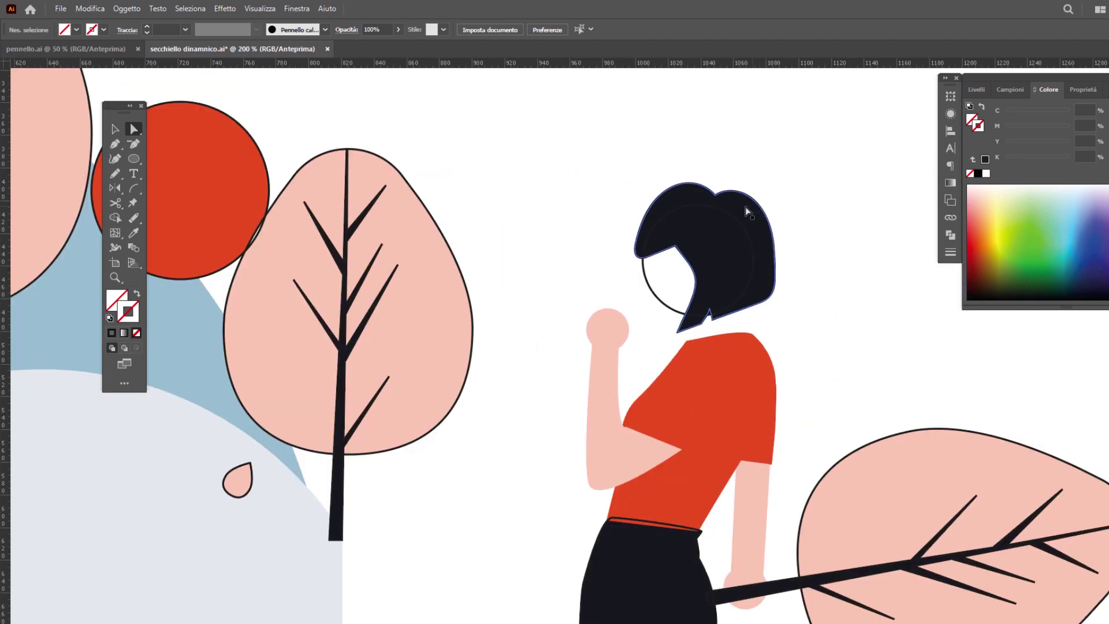
left_click(663, 302)
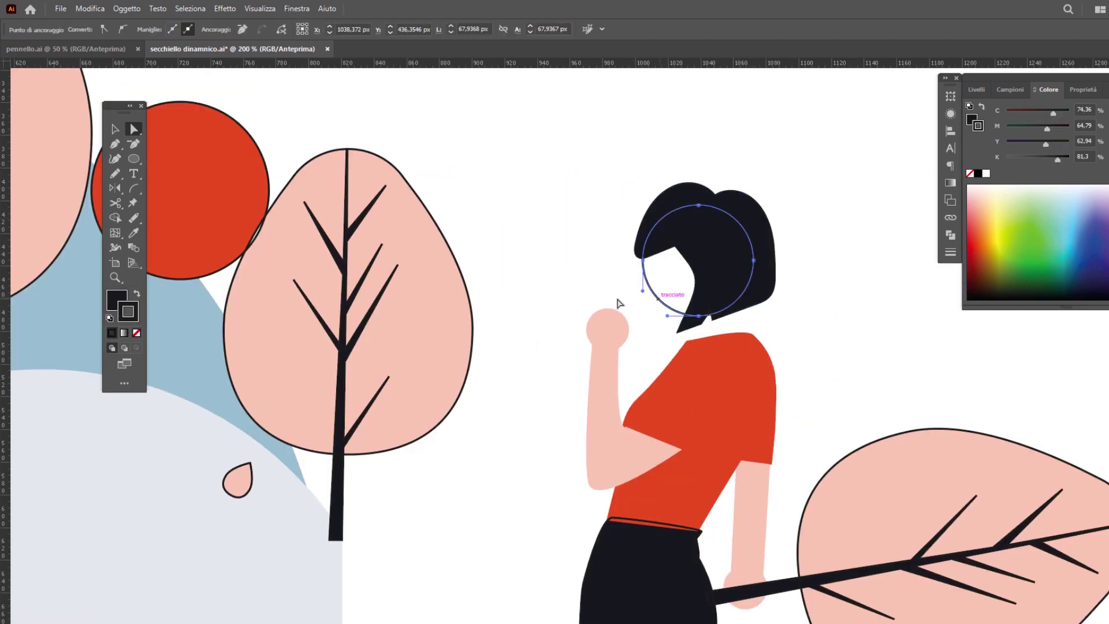
left_click(137, 333)
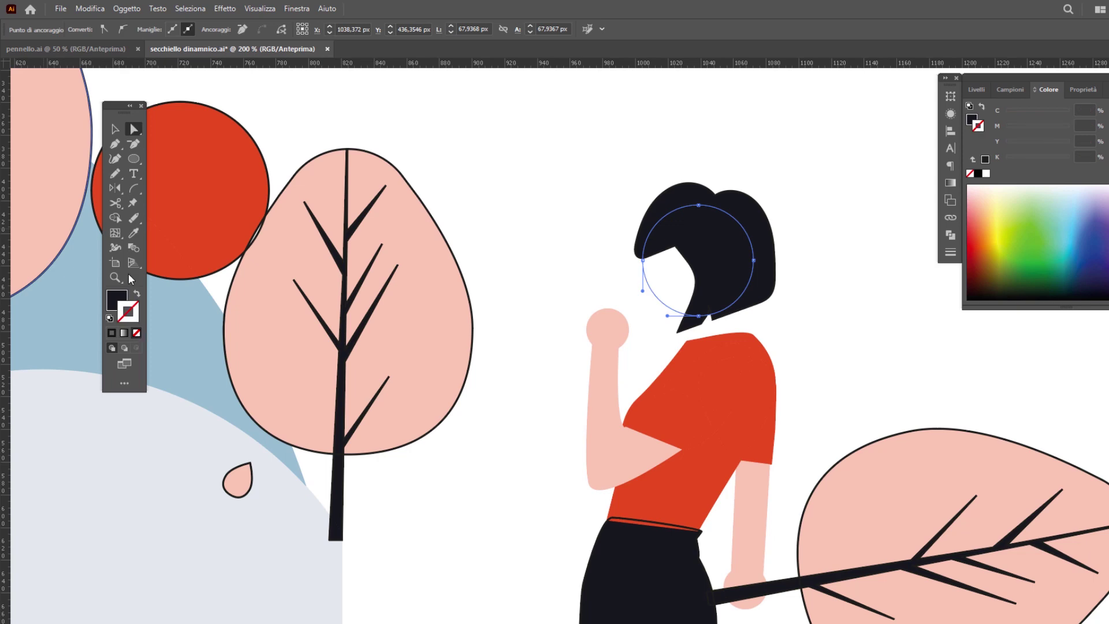
key("k")
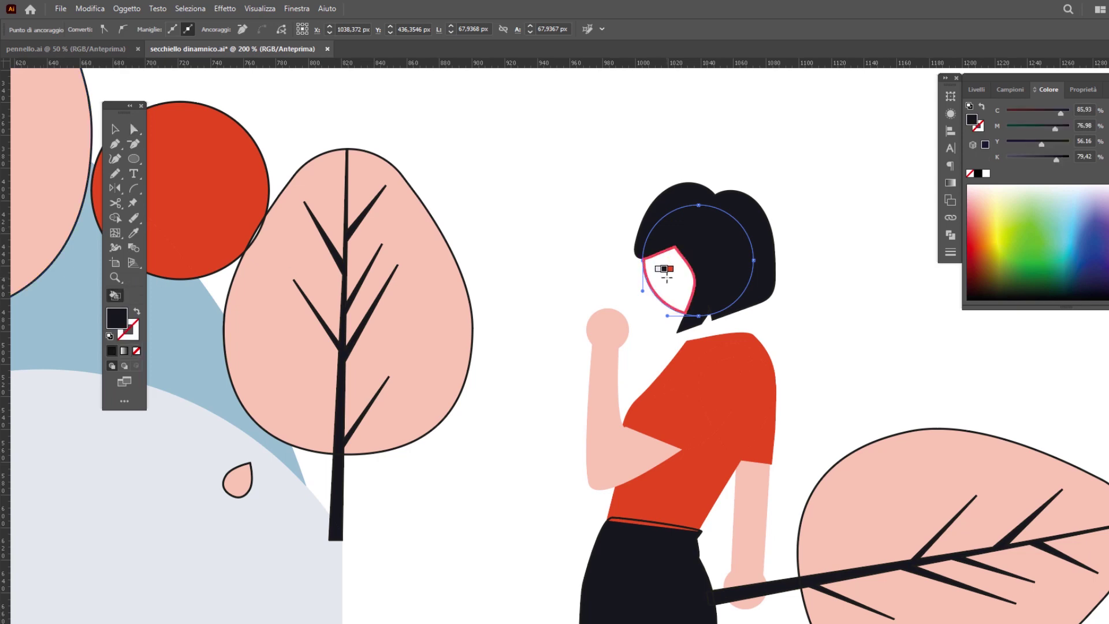
left_click(1009, 90)
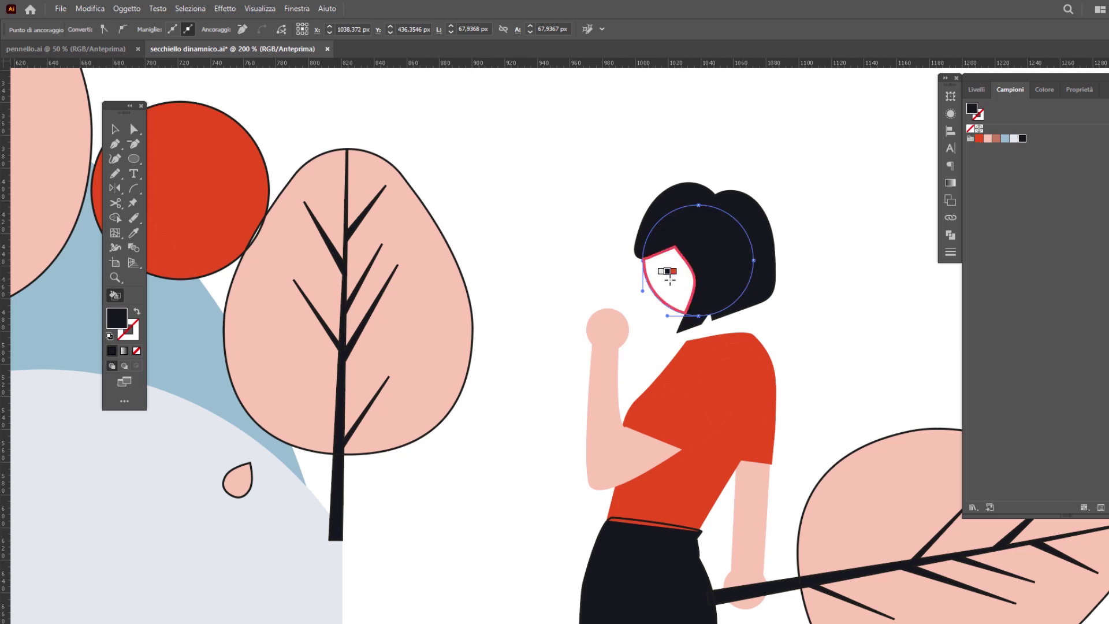
key("Right")
key("Right")
left_click(670, 282)
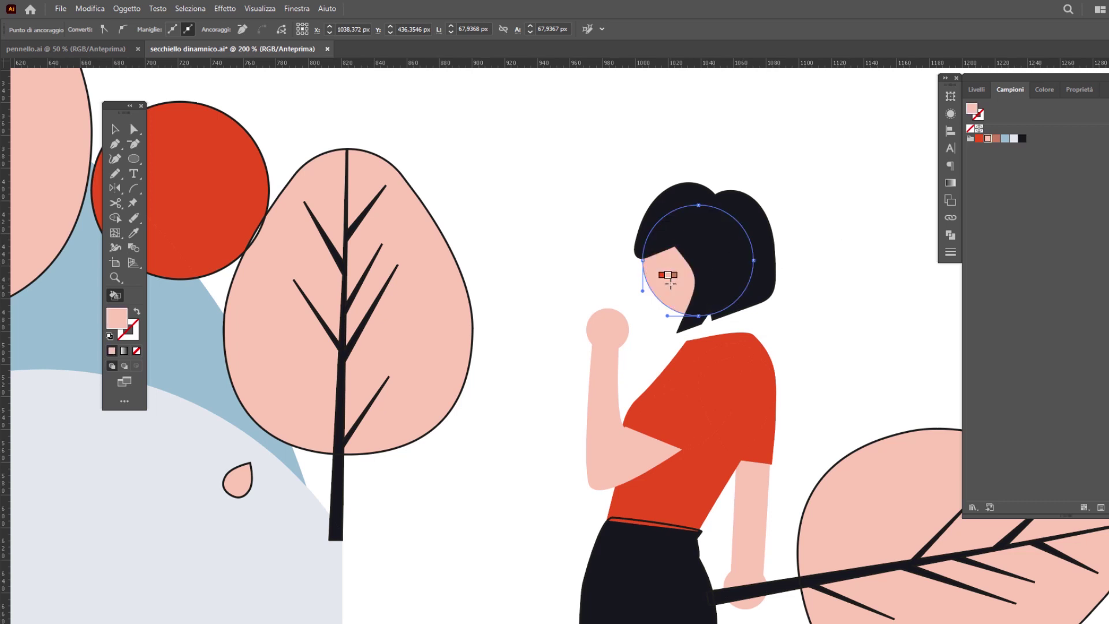
key("a")
left_click(600, 155)
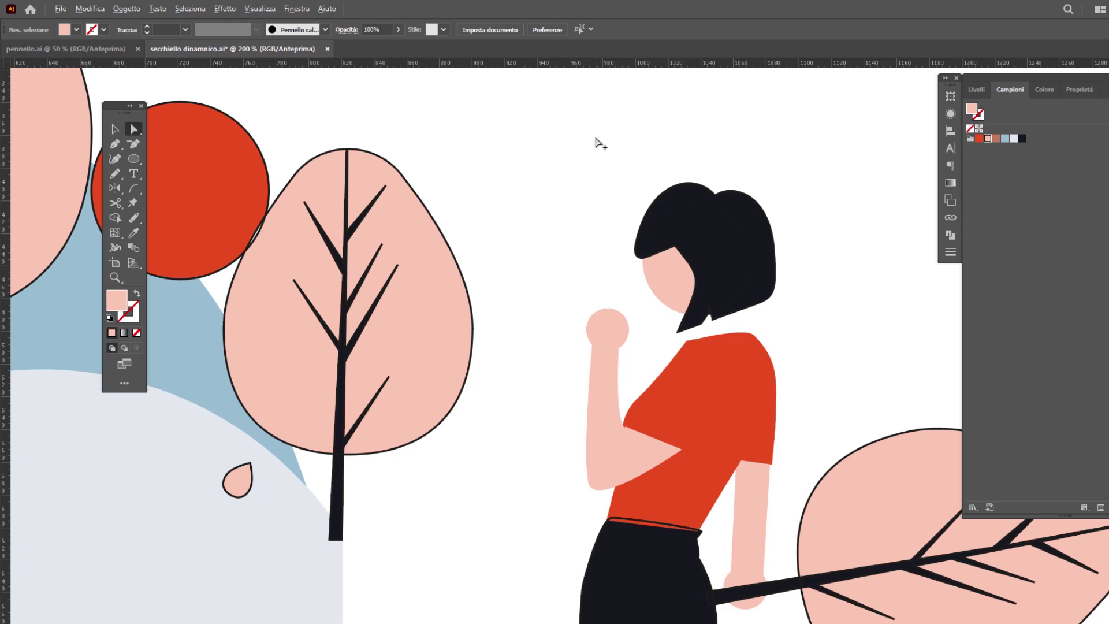
key("ctrl+0")
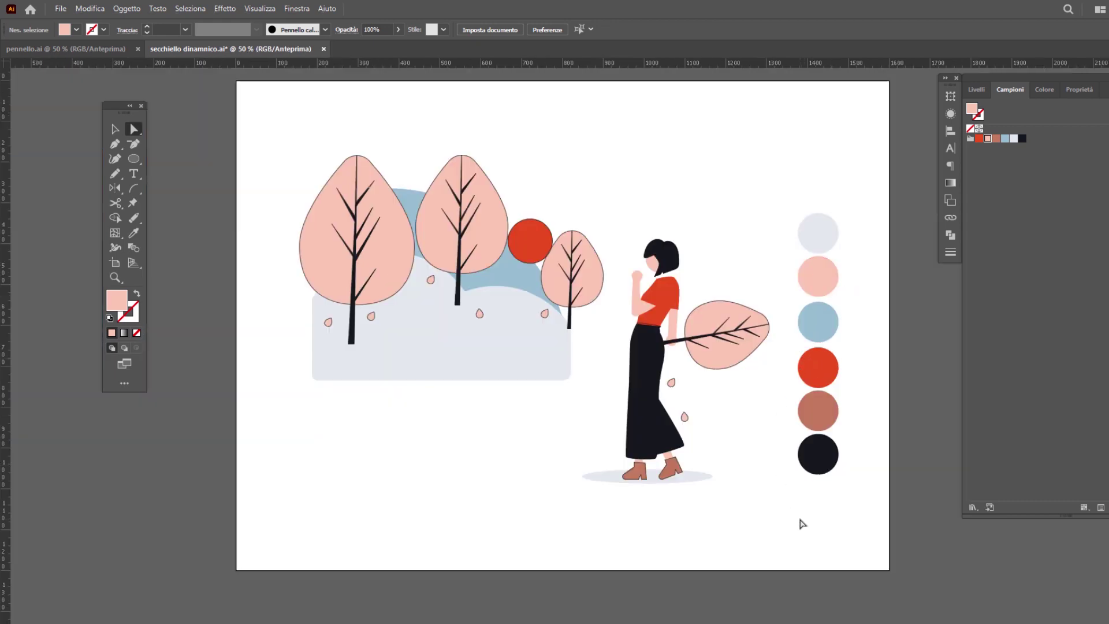
Select the entire landscape-and-woman illustration and group it with Ctrl+G
key("v")
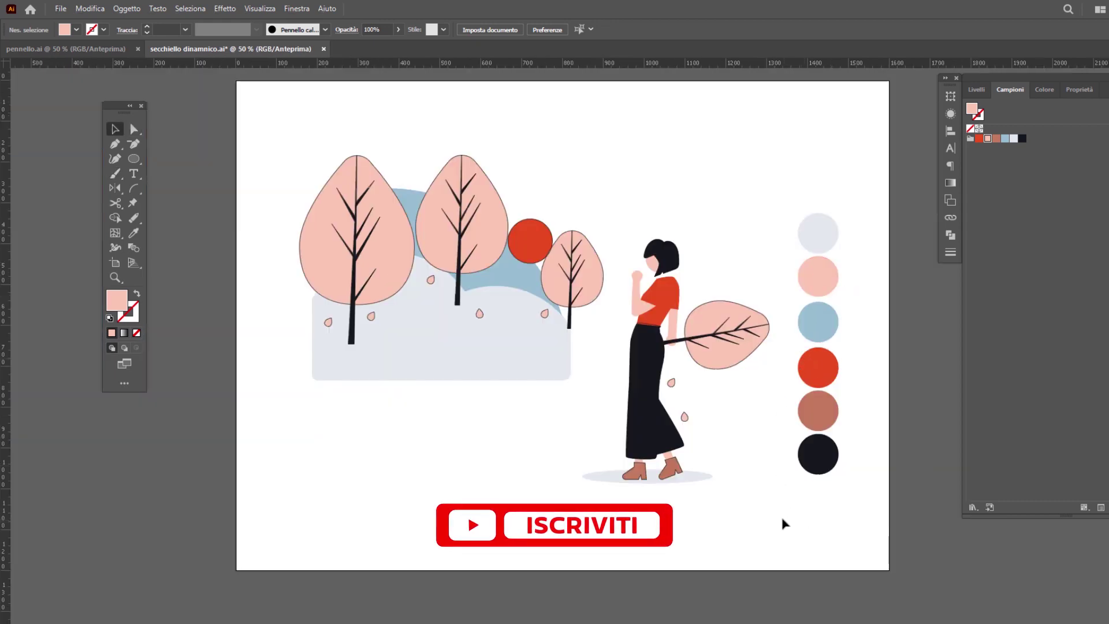
mouse_move(777, 510)
left_mouse_down()
mouse_move(337, 141)
mouse_move(306, 128)
left_mouse_up()
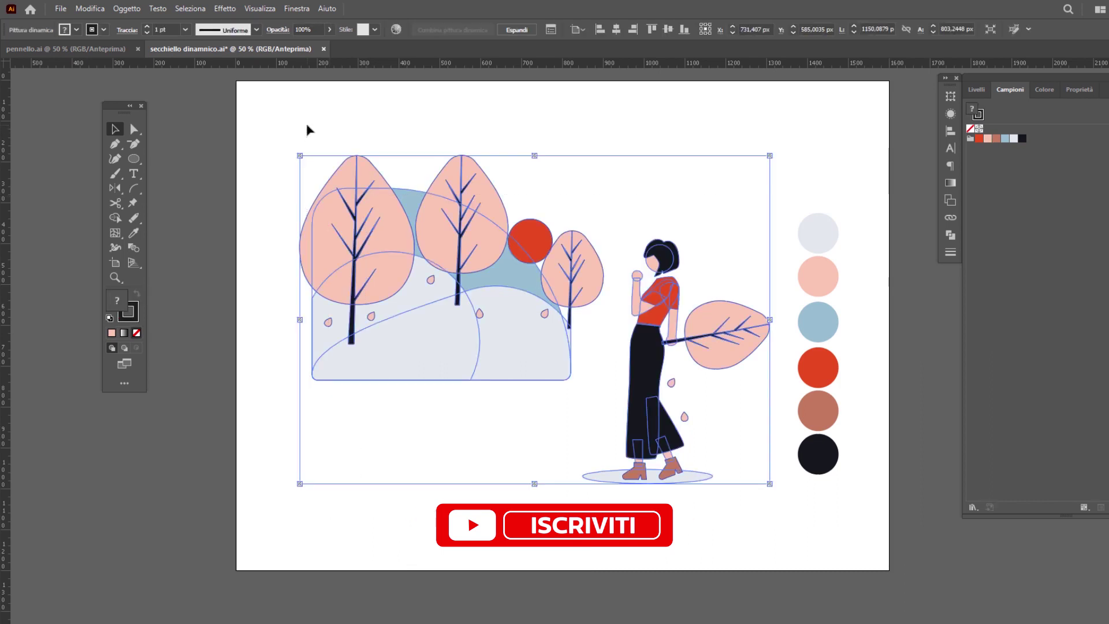
key("ctrl+g")
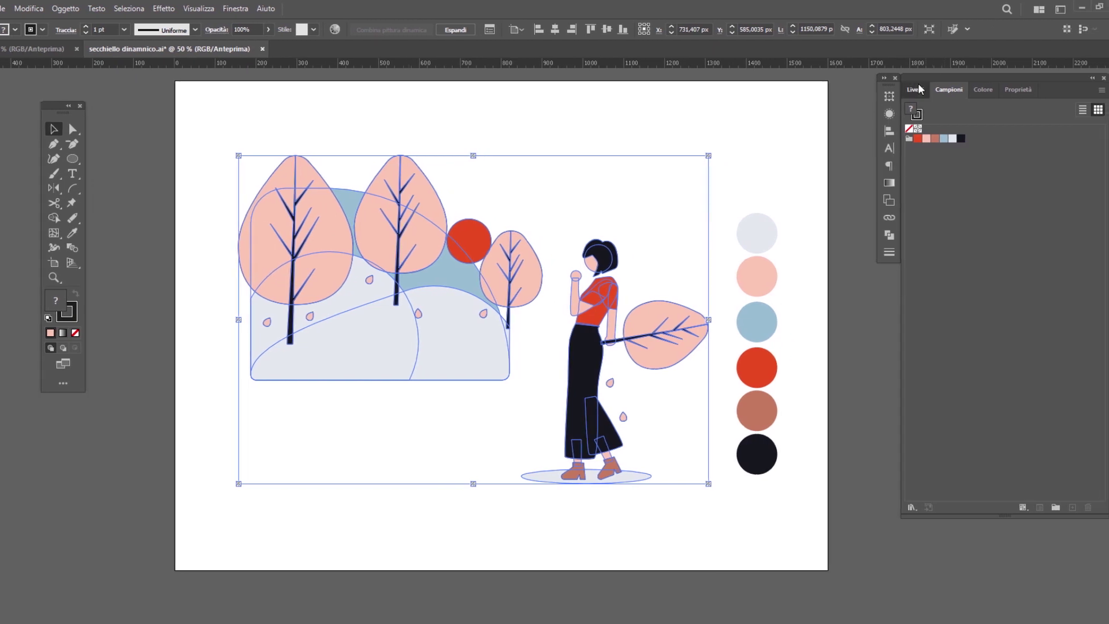
Export the selected illustration, keeping PNG as the format
left_click(918, 90)
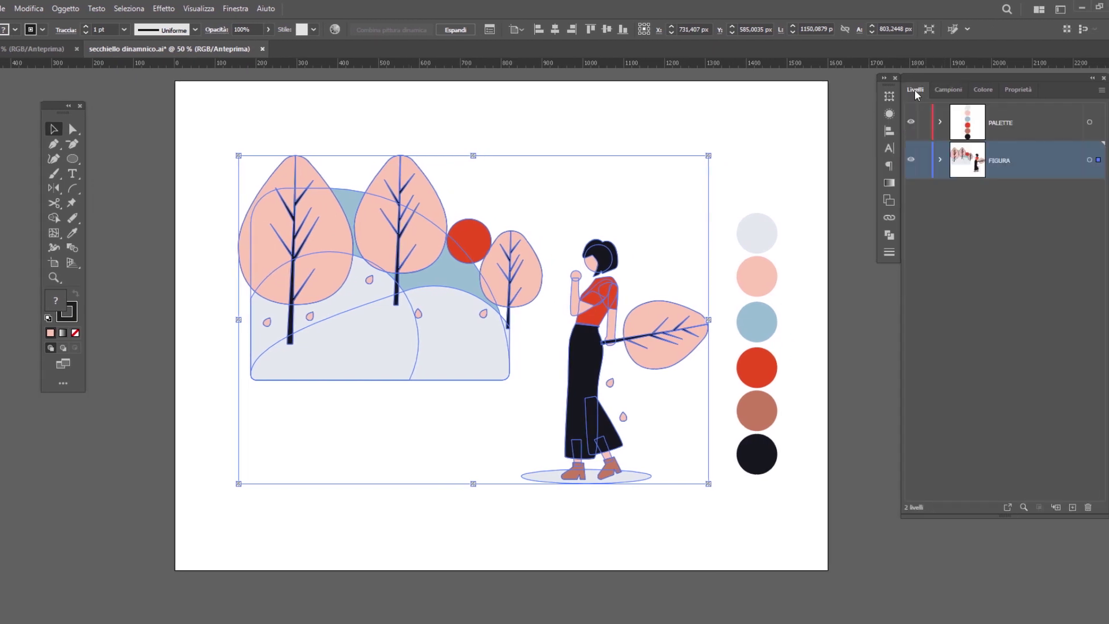
right_click(460, 283)
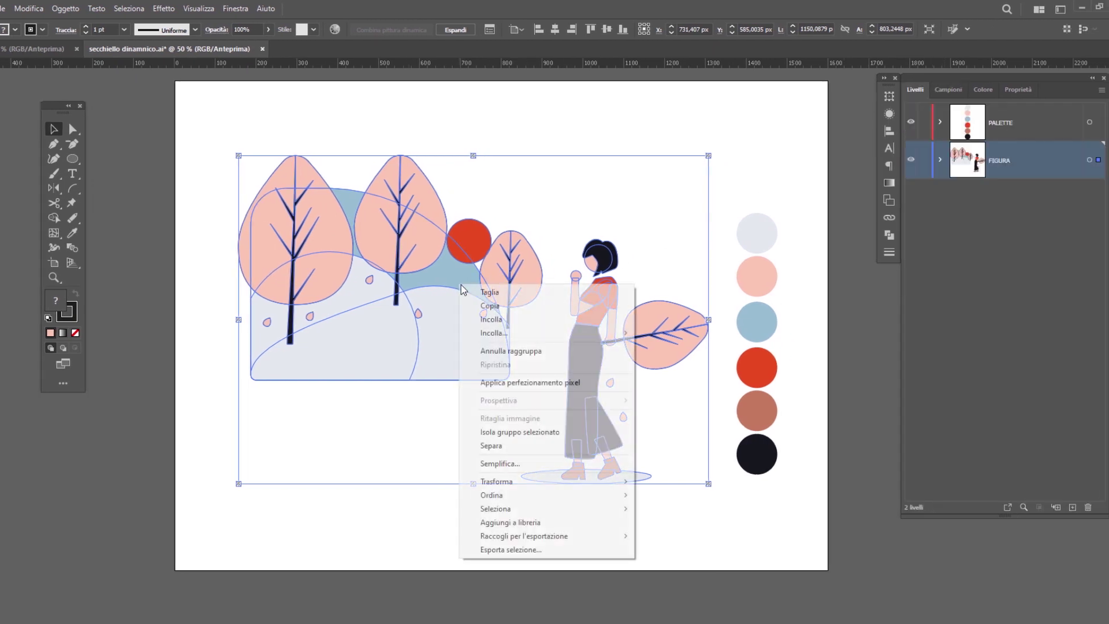
left_click(527, 553)
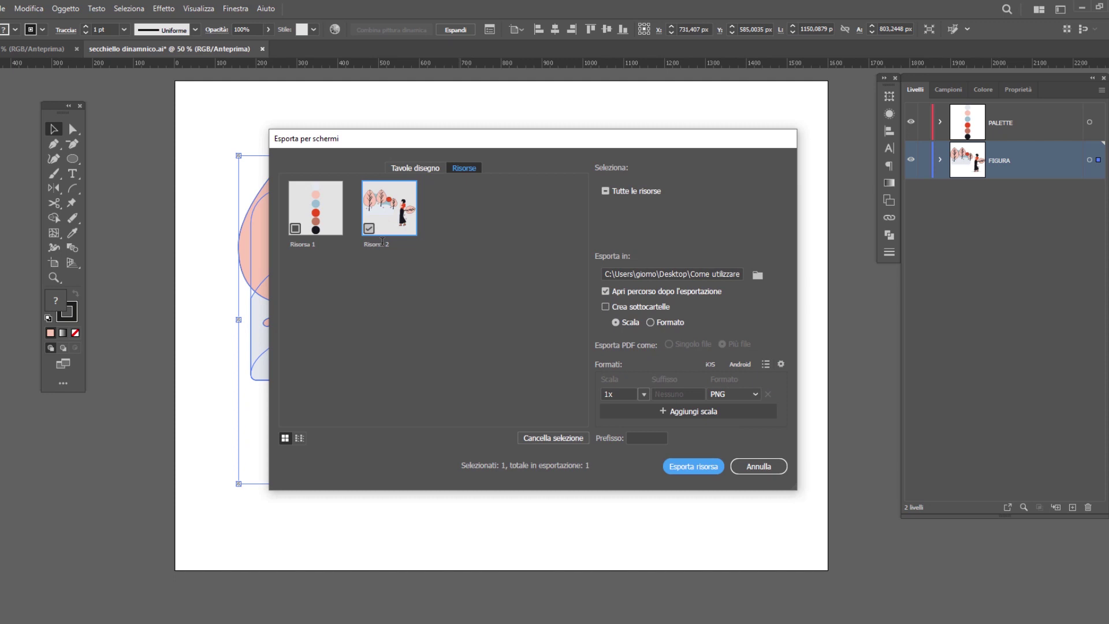
left_click(739, 394)
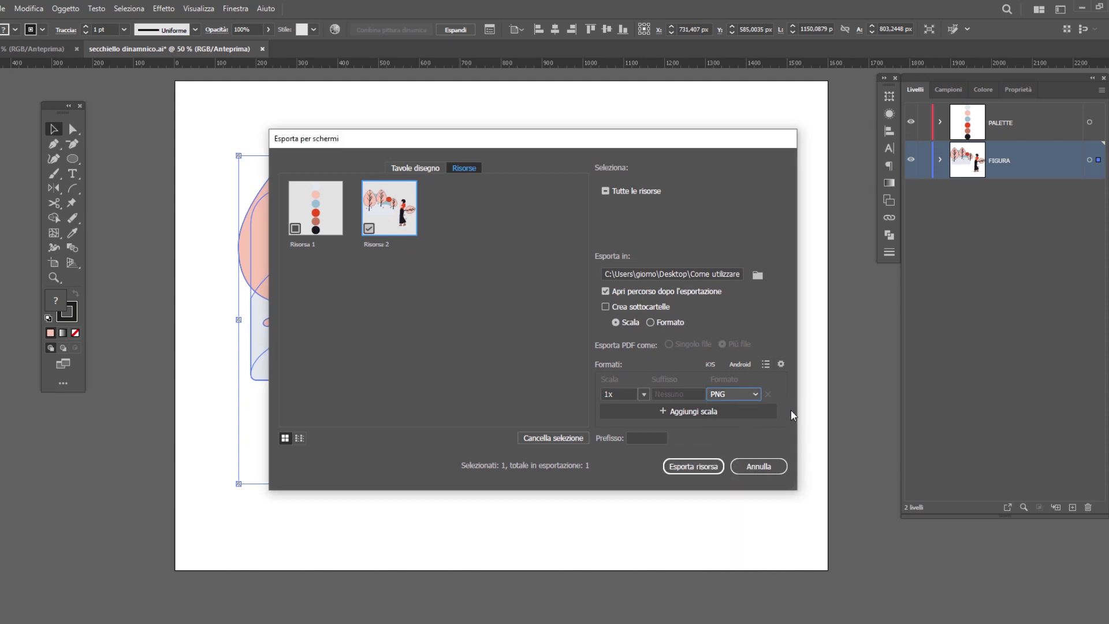
left_click(744, 395)
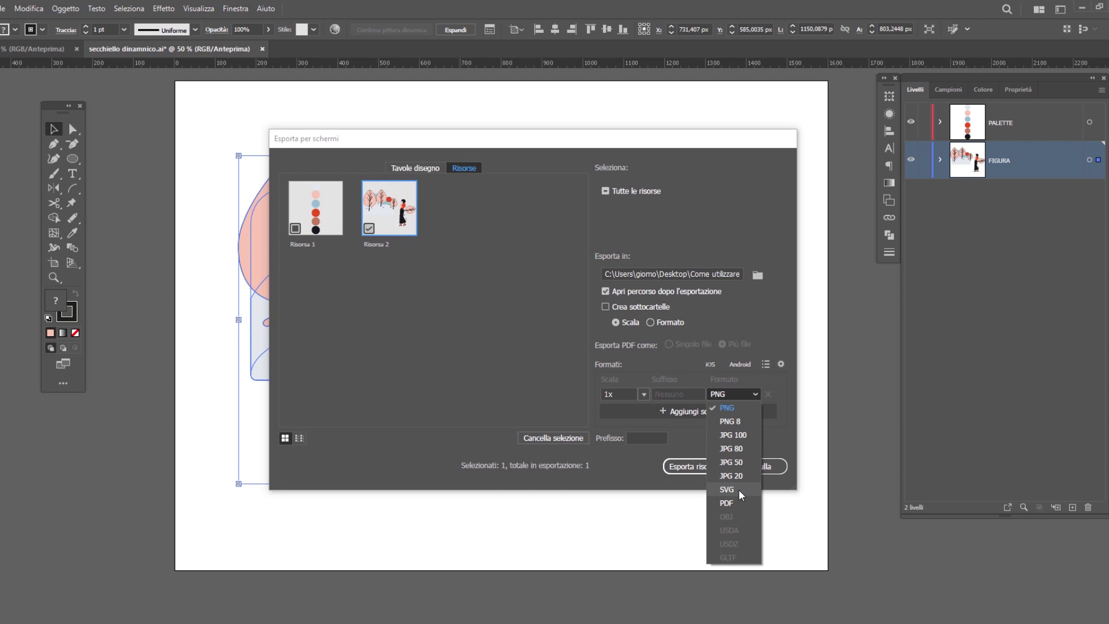
left_click(422, 241)
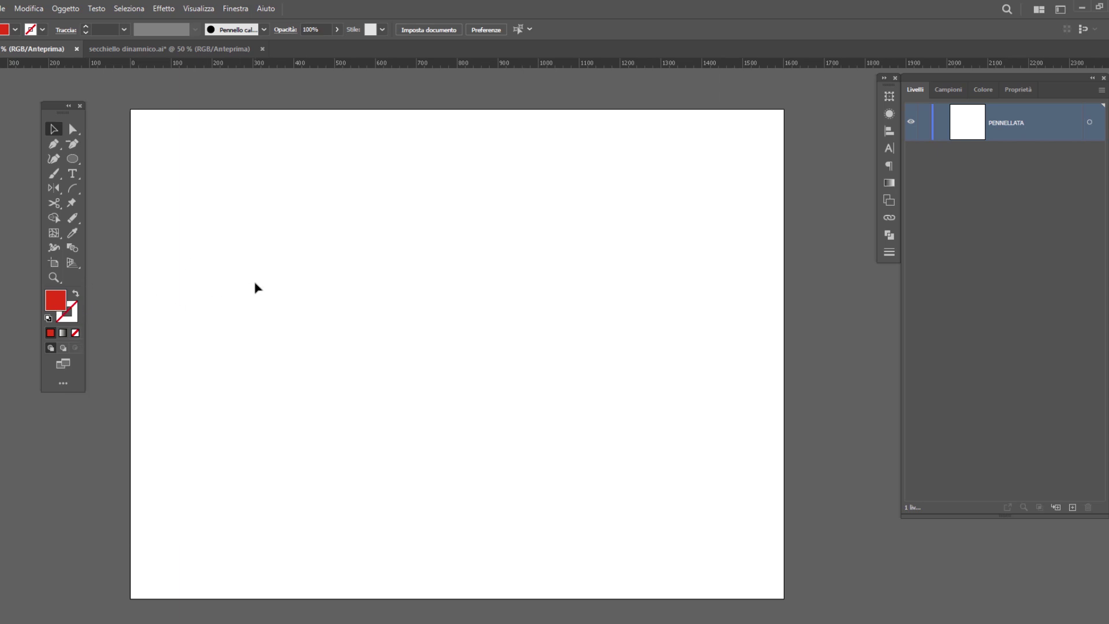
Load the Artistici_Pennello brush library and place its panel over the artboard
left_click(53, 171)
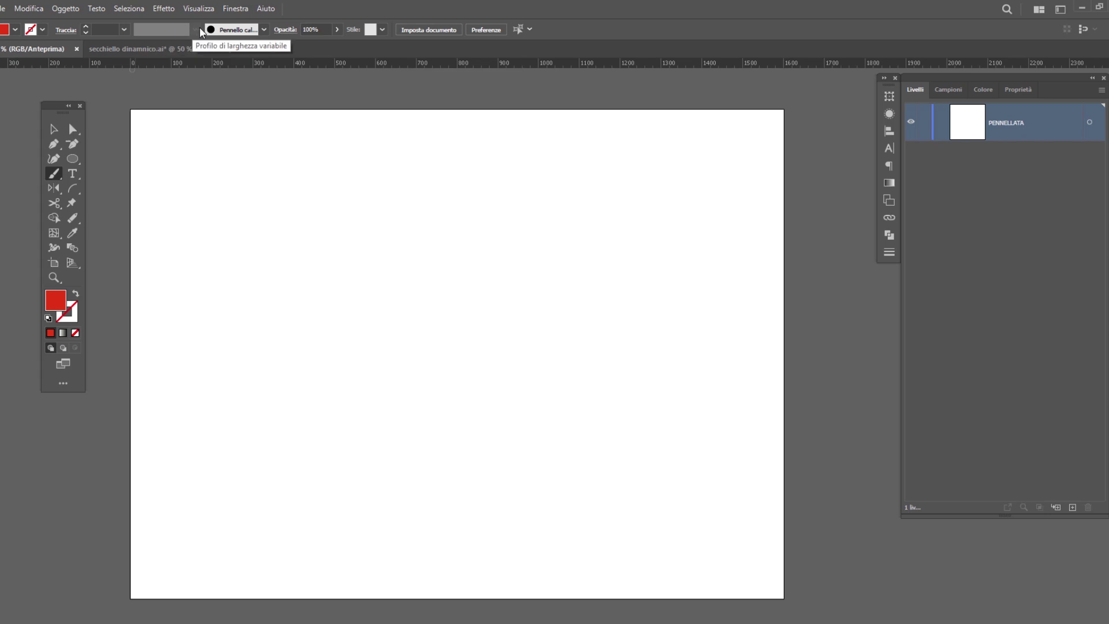
left_click(240, 29)
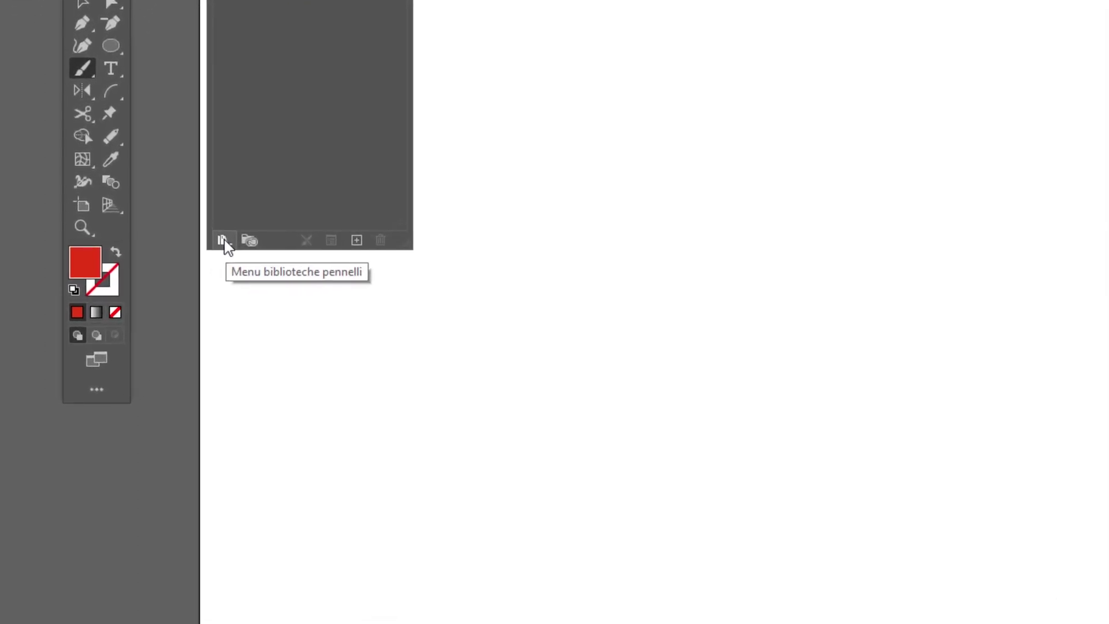
left_click(168, 274)
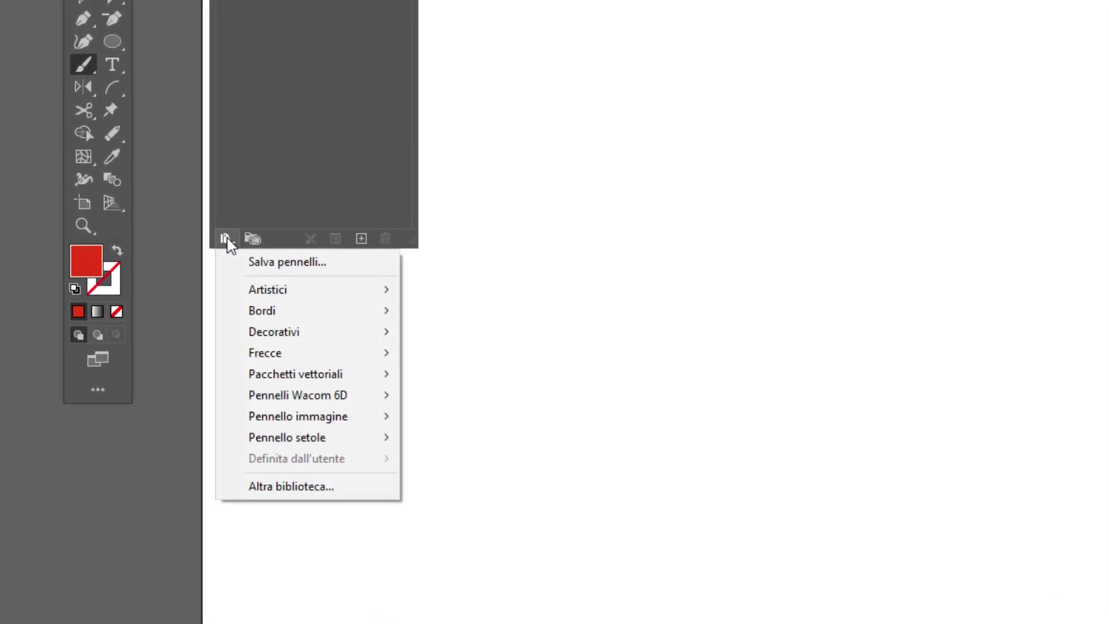
mouse_move(268, 289)
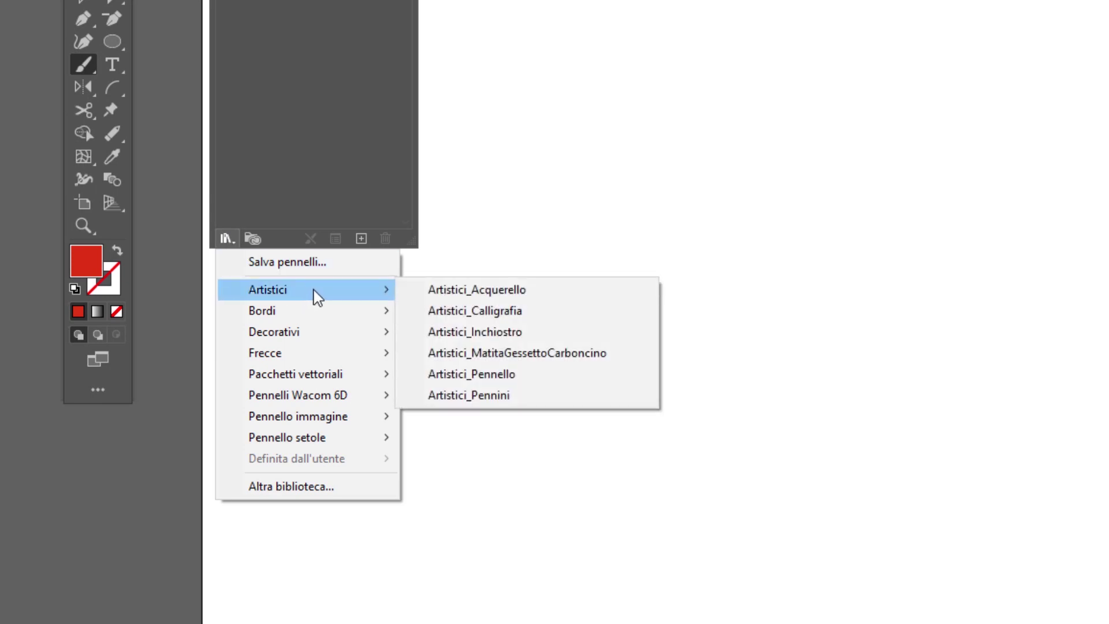
left_click(522, 374)
left_click_drag(331, 59, 656, 113)
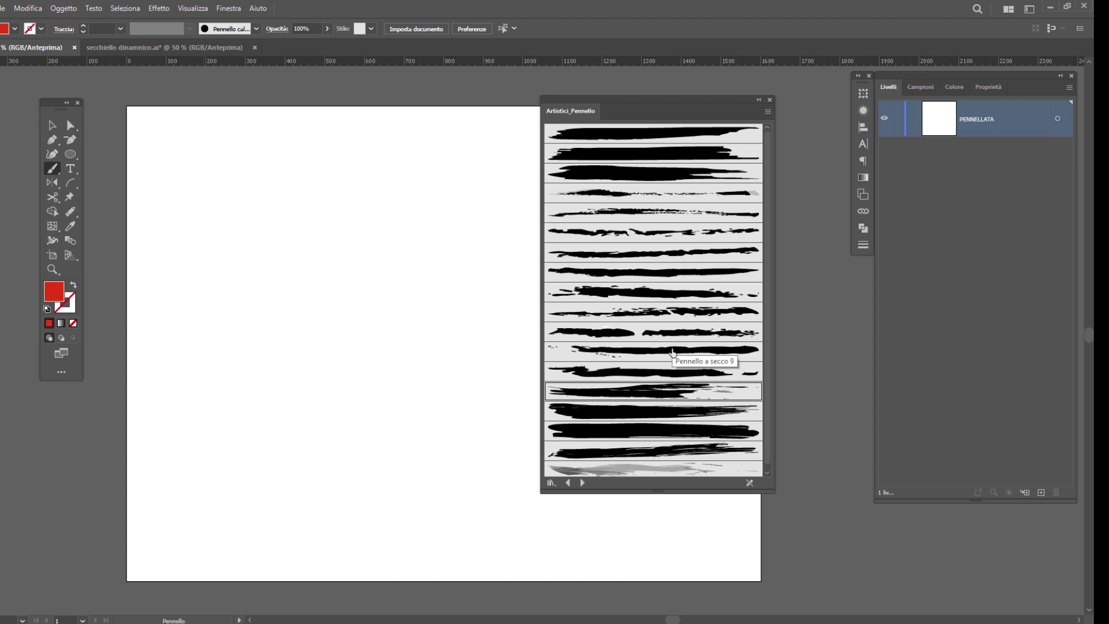
Paint a red dry-brush S-curve down the left side and set its fill to None
left_click(673, 351)
left_click_drag(179, 176, 348, 560)
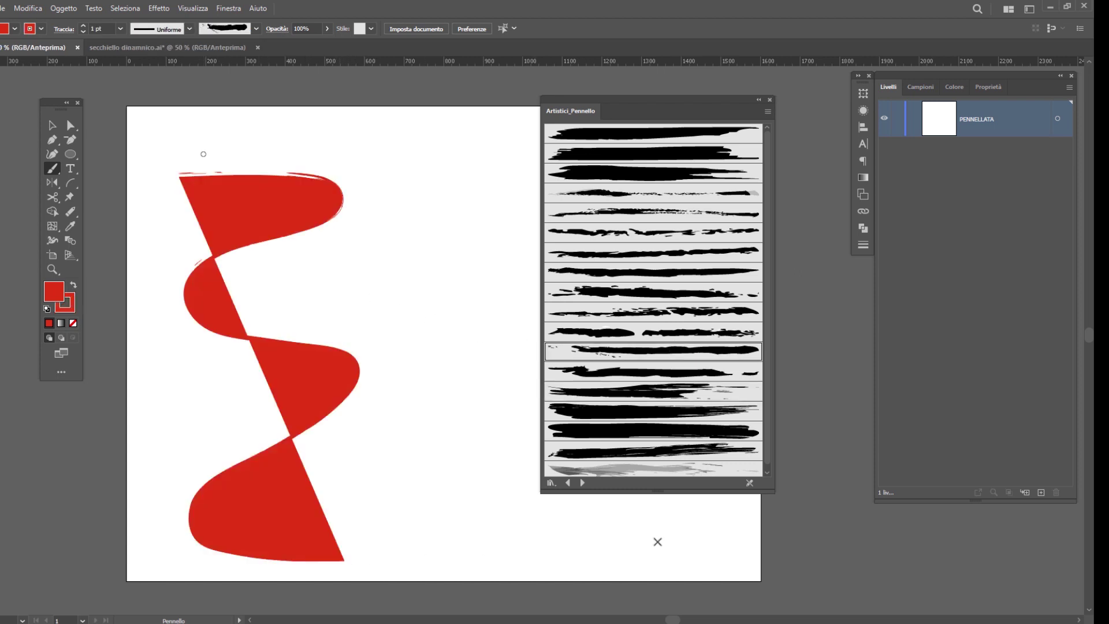
key("v")
left_click(73, 323)
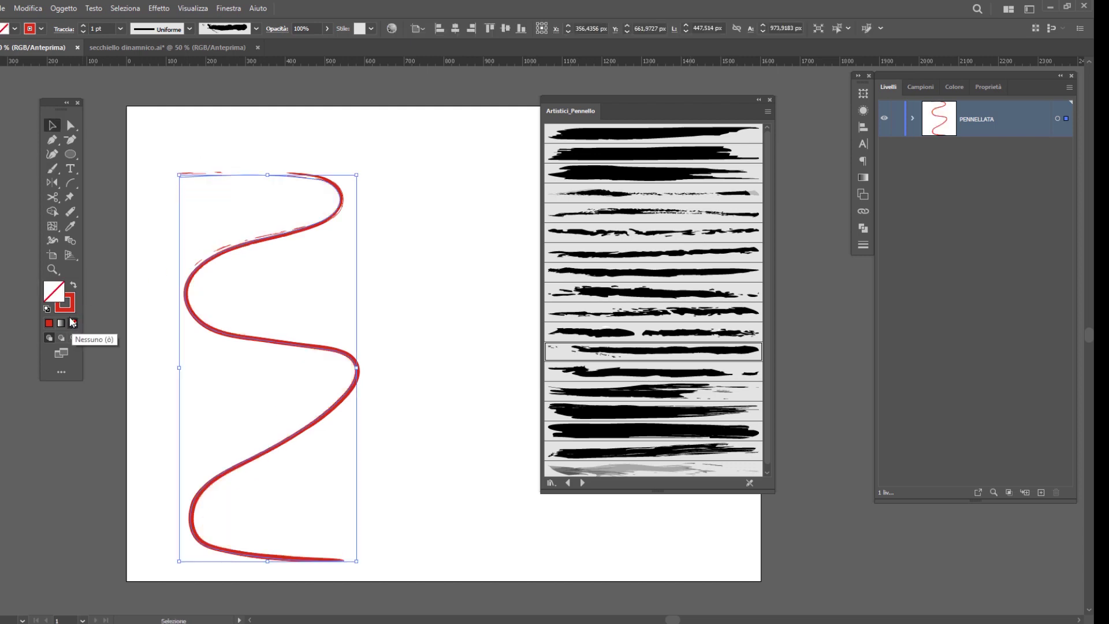
left_click(66, 303)
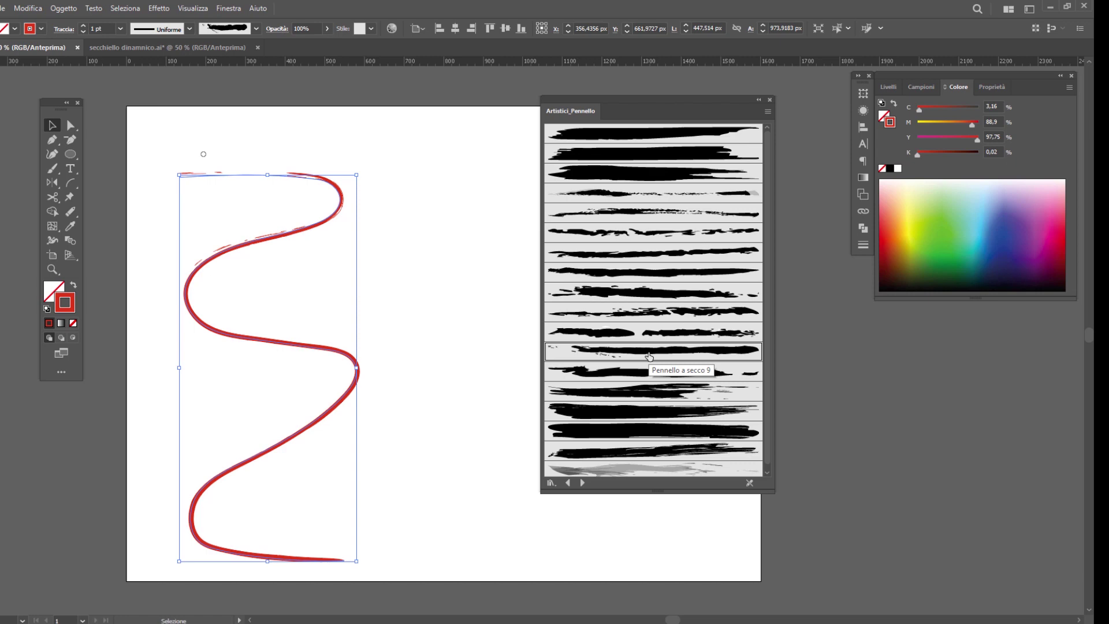
Thicken the wave to 6 pt and try bulging and hexagonal width profiles
left_click(84, 26)
left_click(83, 26)
left_click(83, 26)
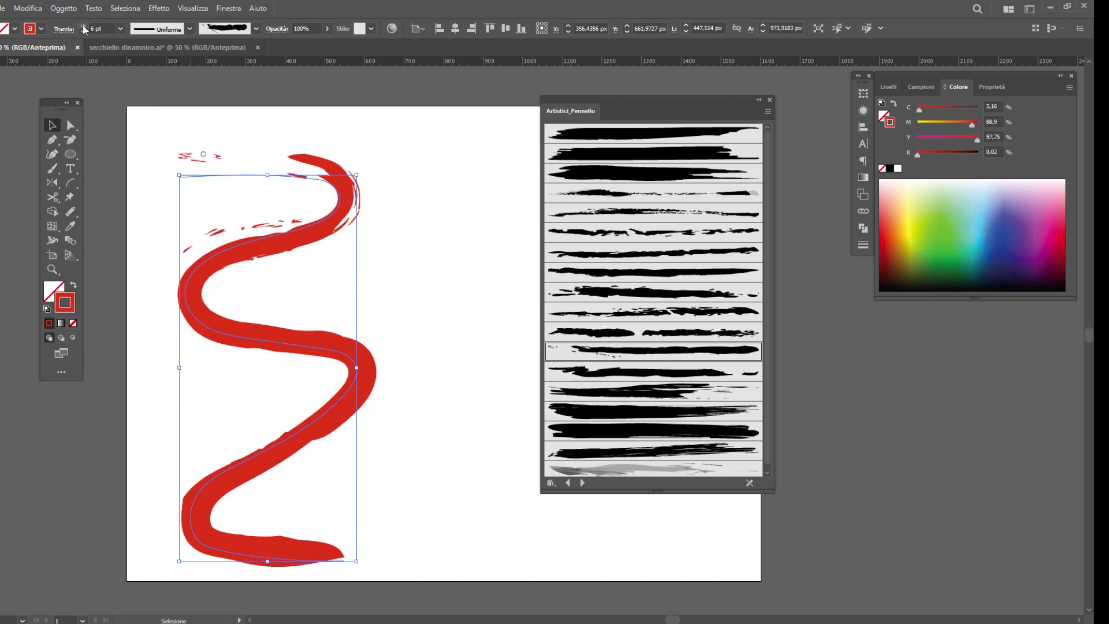
left_click(159, 29)
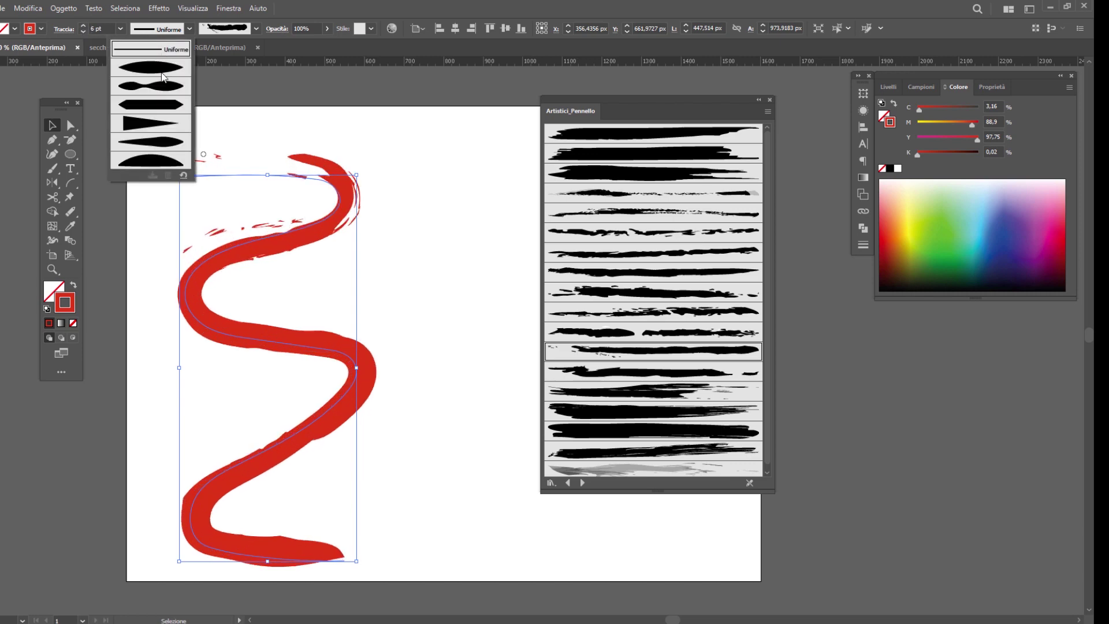
left_click(164, 77)
left_click(176, 30)
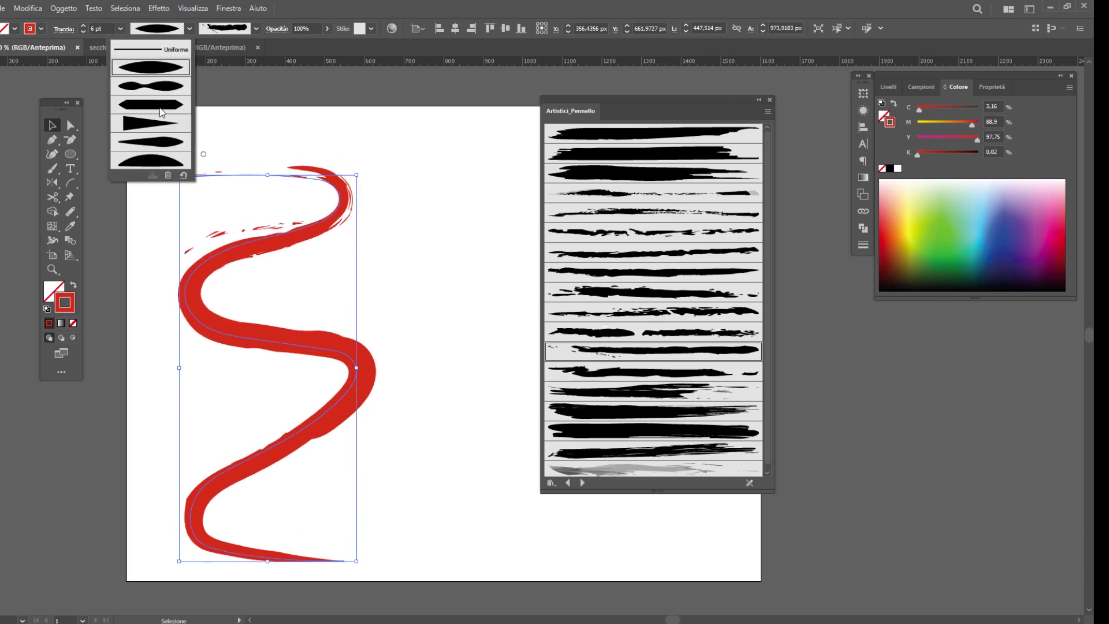
left_click(160, 106)
left_click(232, 29)
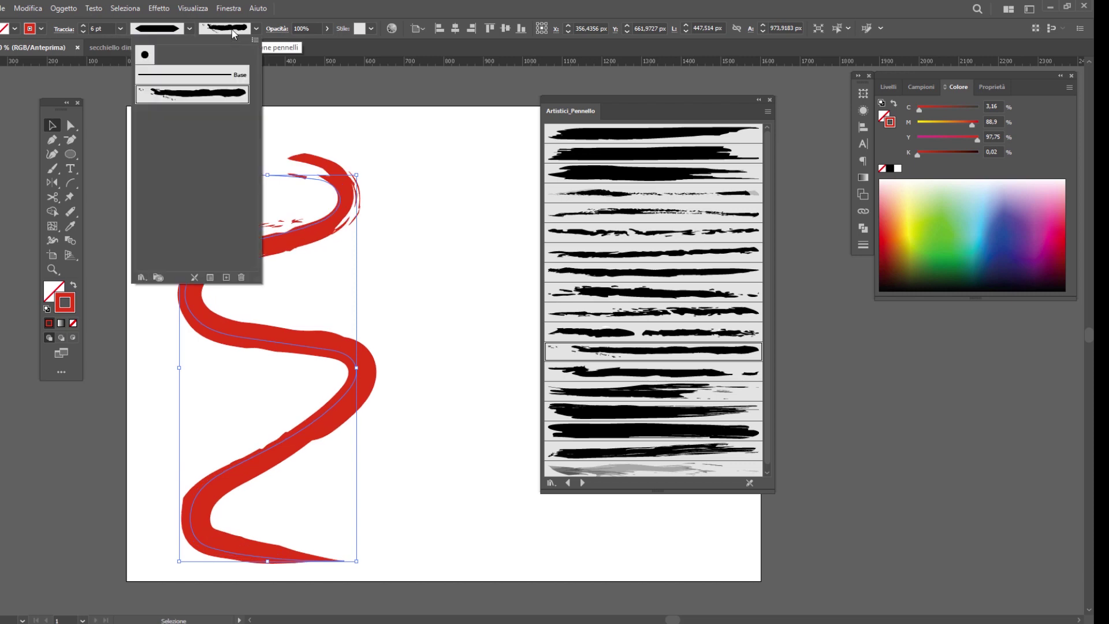
left_click(234, 31)
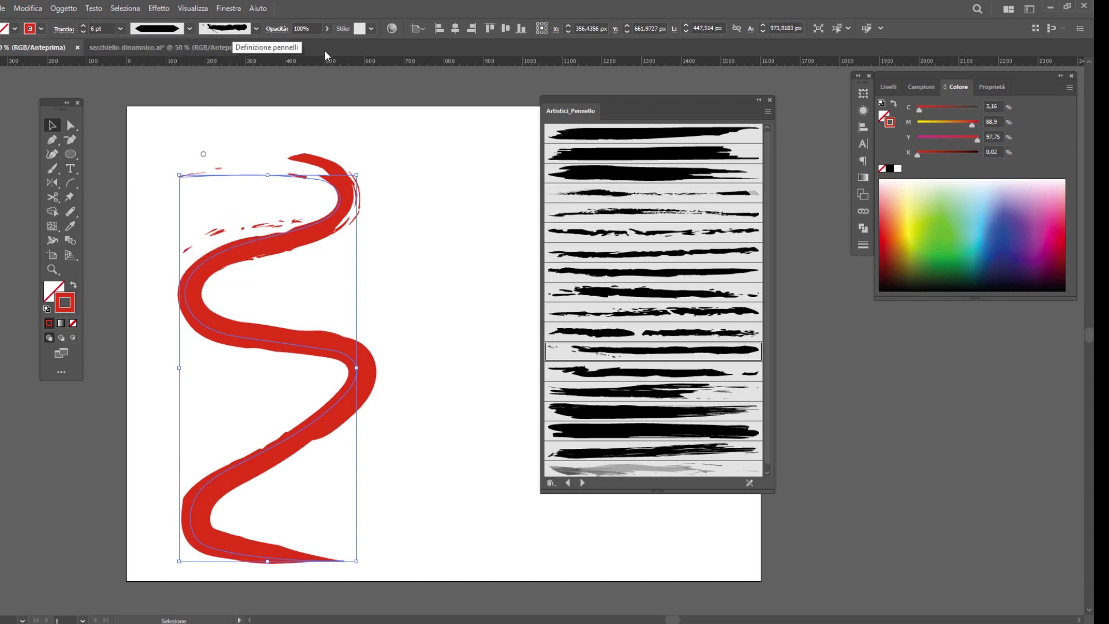
Apply the Pennello 3 brush to the wave with a tapering width profile
left_click(607, 176)
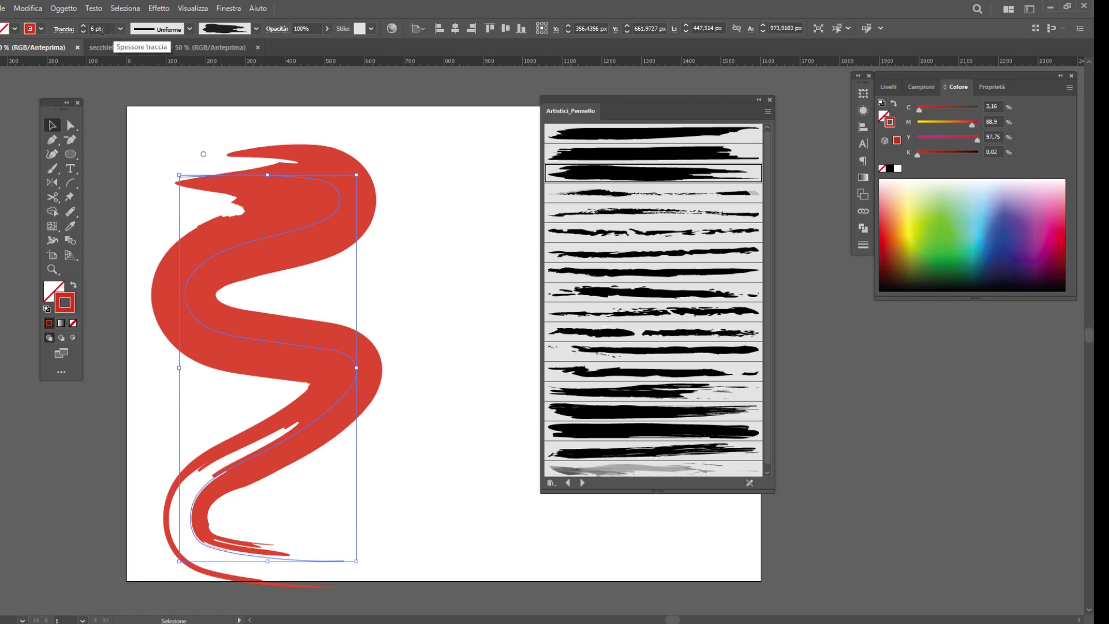
left_click(172, 29)
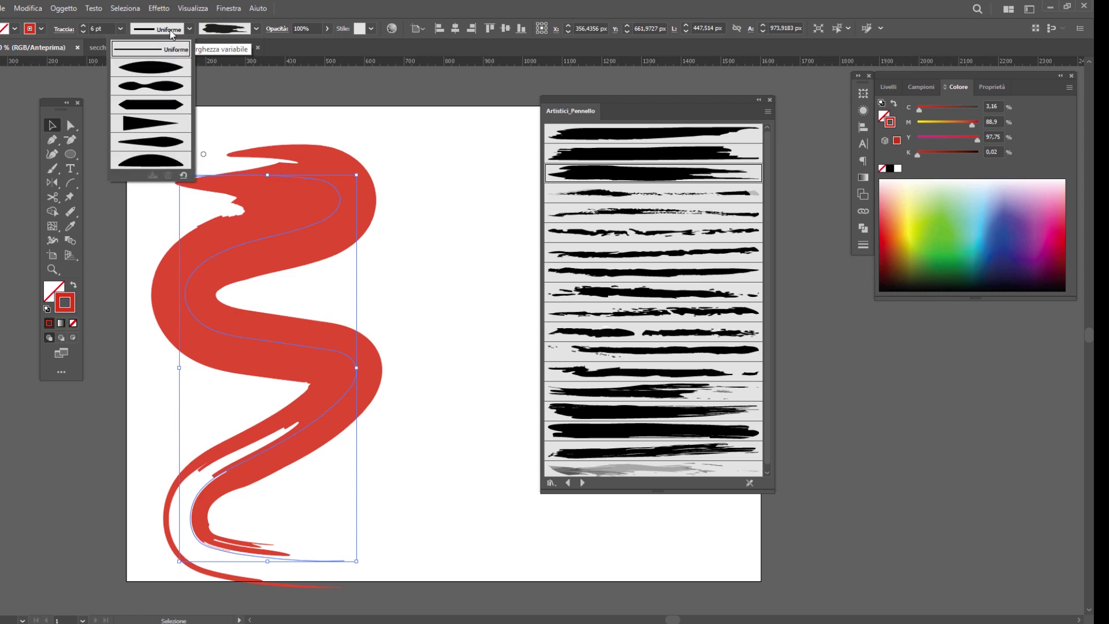
left_click(151, 124)
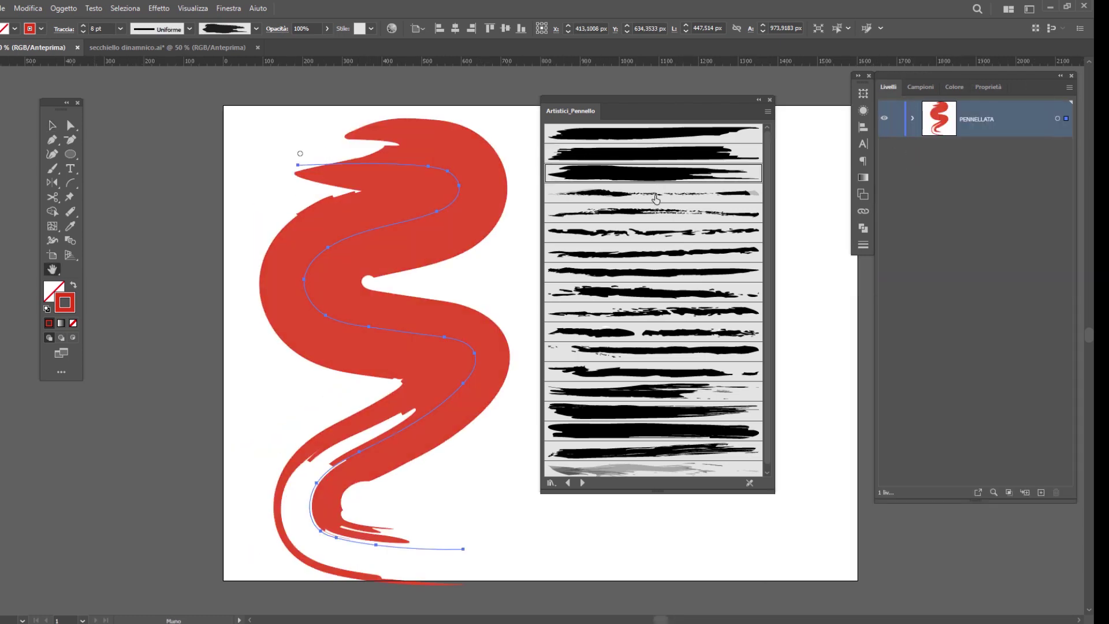
left_click(656, 195)
left_click(661, 214)
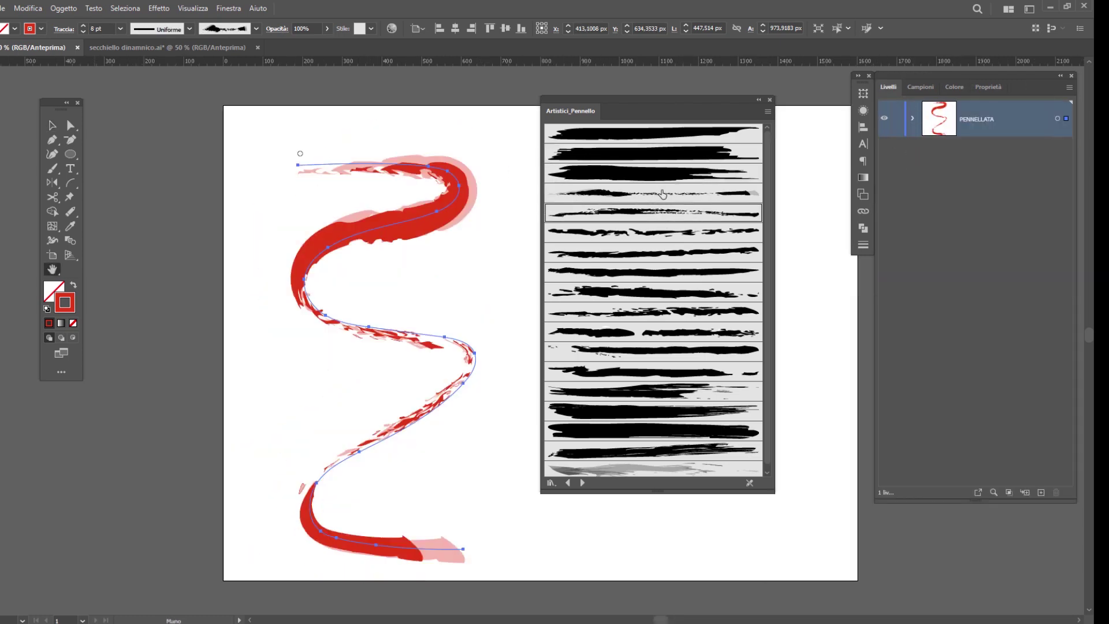
left_click(662, 172)
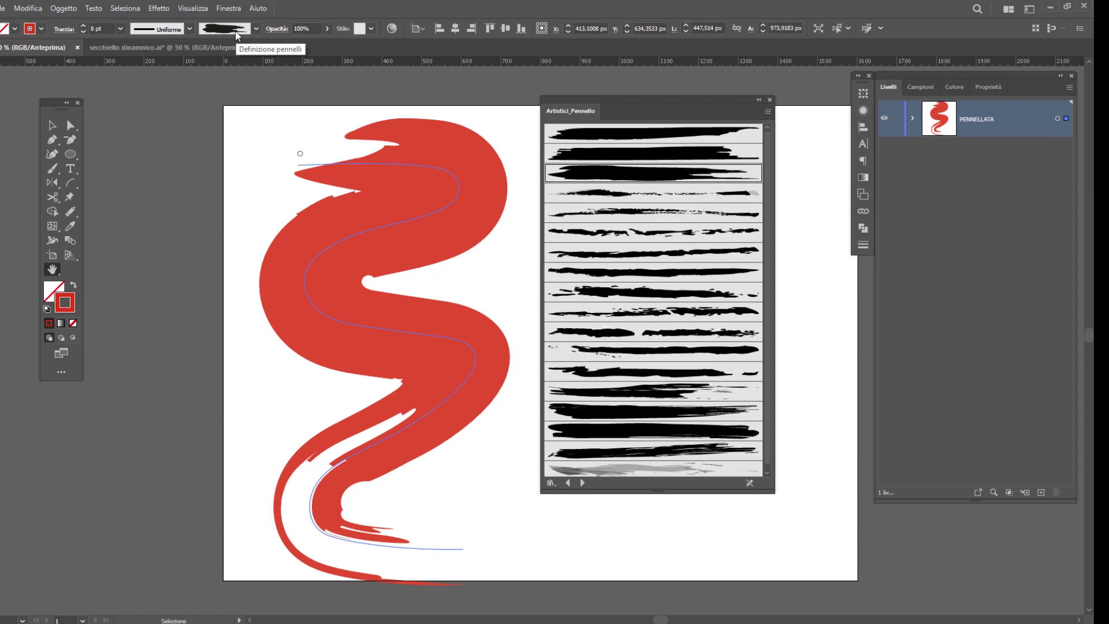
left_click(236, 33)
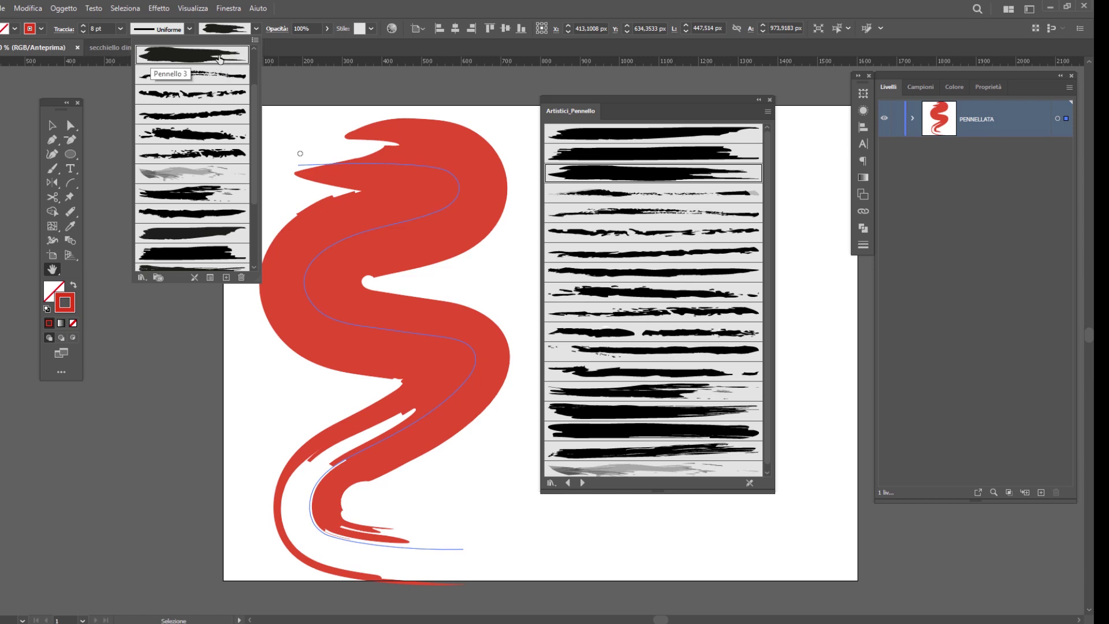
Narrow the Pennello 3 art brush width to 69% in its options
double_click(220, 55)
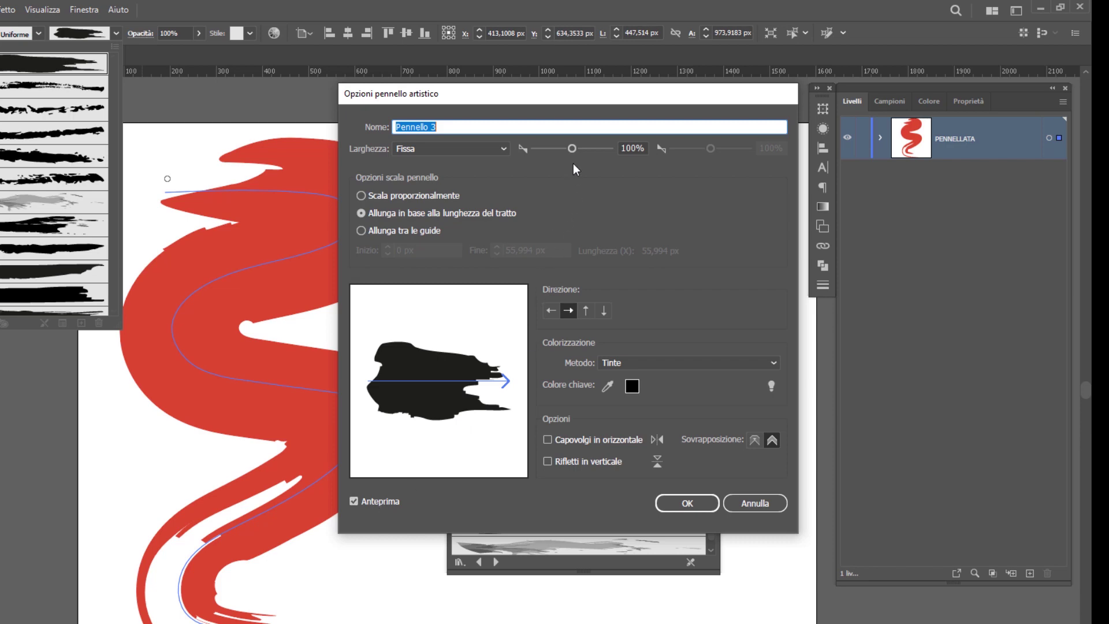
left_click(573, 147)
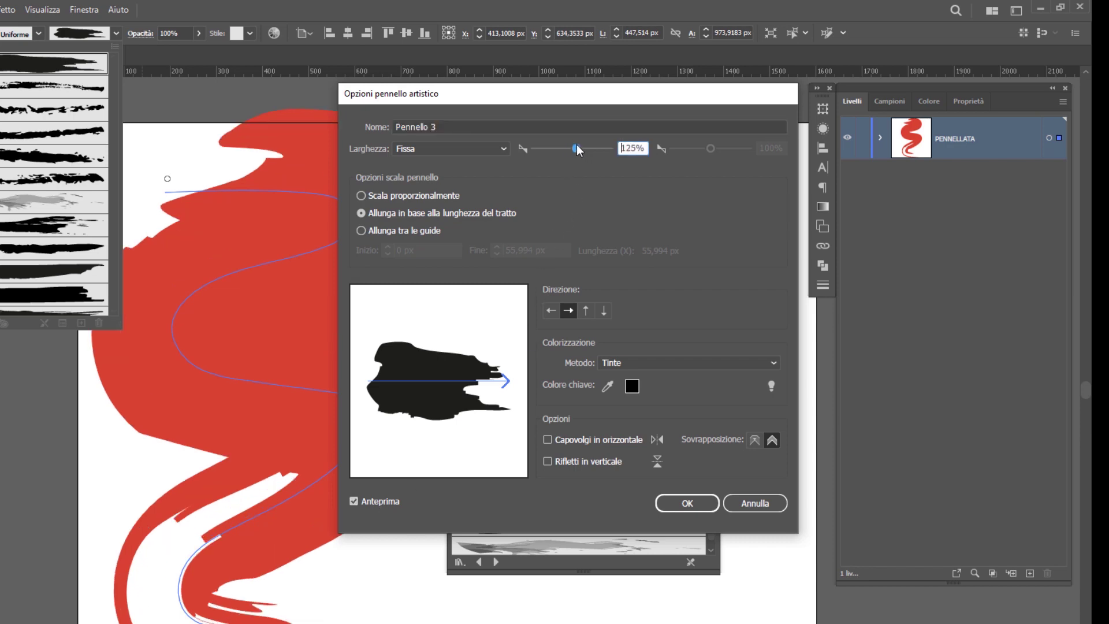
left_click_drag(539, 92, 604, 93)
mouse_move(632, 148)
left_mouse_down()
mouse_move(648, 150)
mouse_move(621, 149)
left_mouse_up()
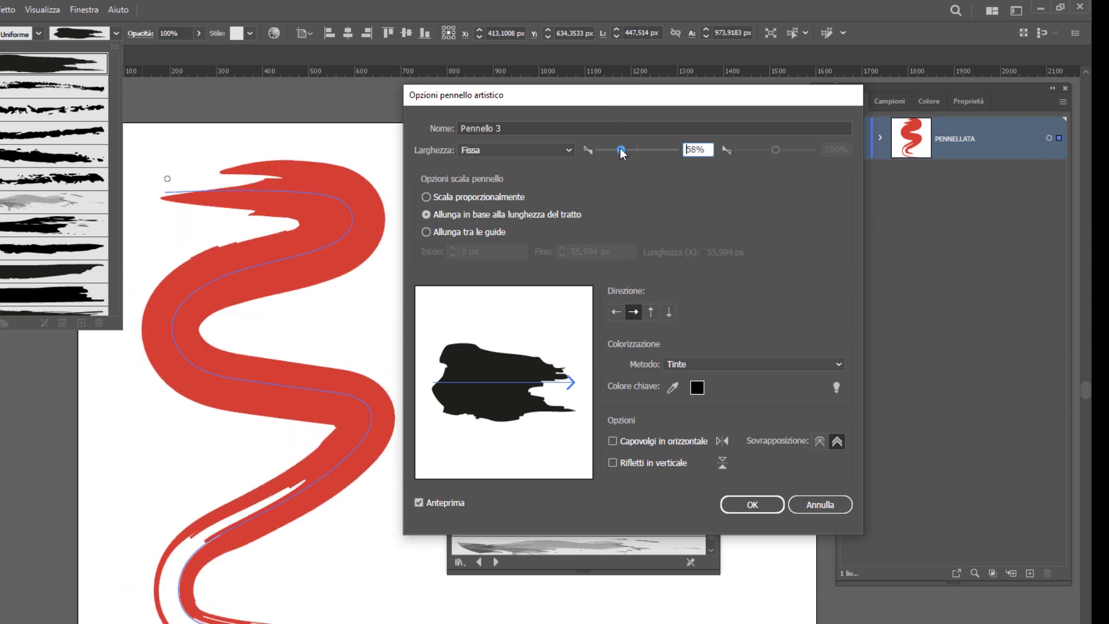
Set the brush to Stretch to Fit Stroke Length, running left to right
left_click(462, 195)
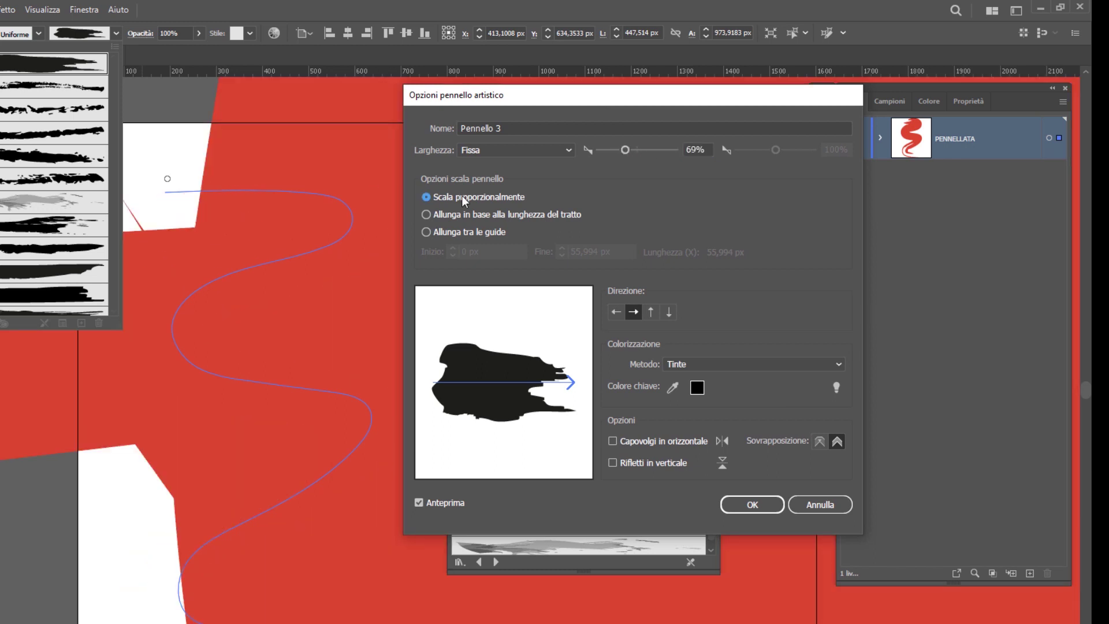
left_click(462, 215)
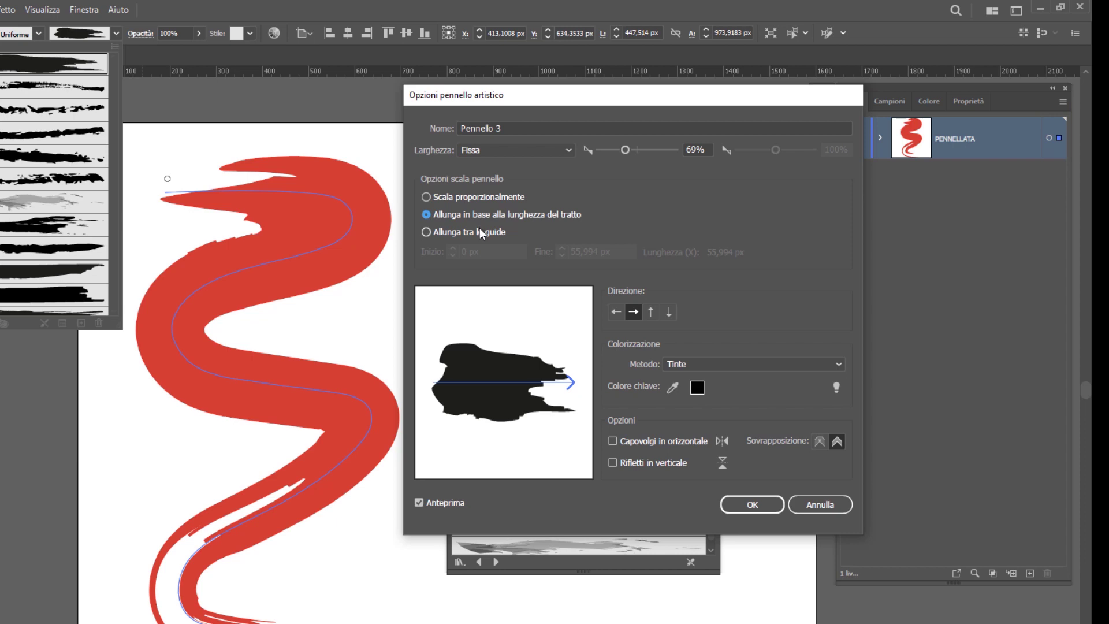
left_click(476, 233)
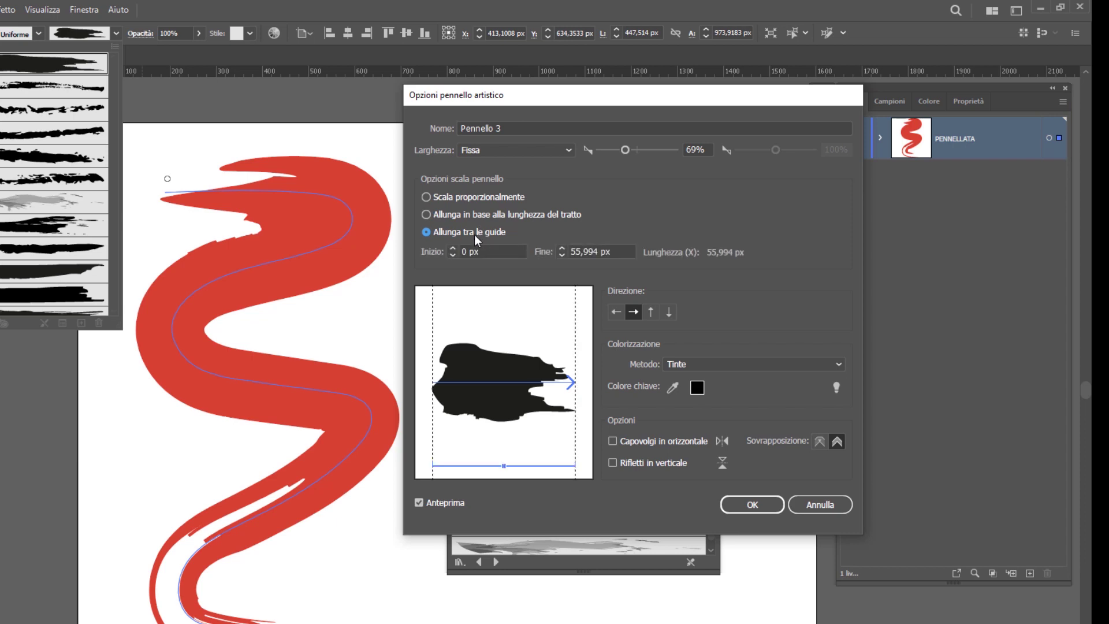
left_click(472, 217)
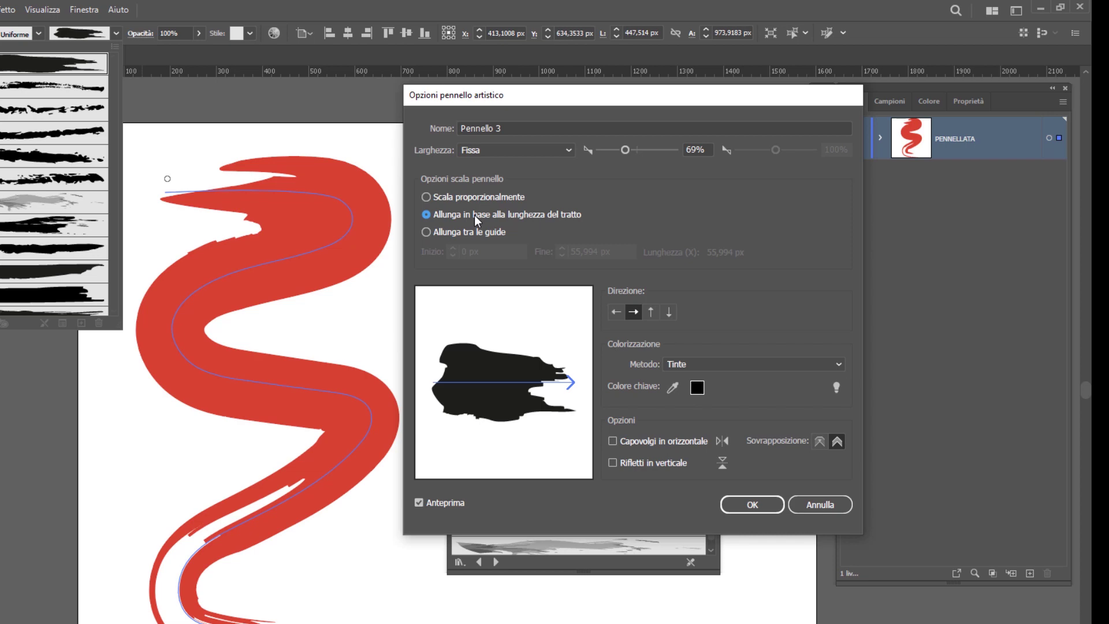
left_click(650, 312)
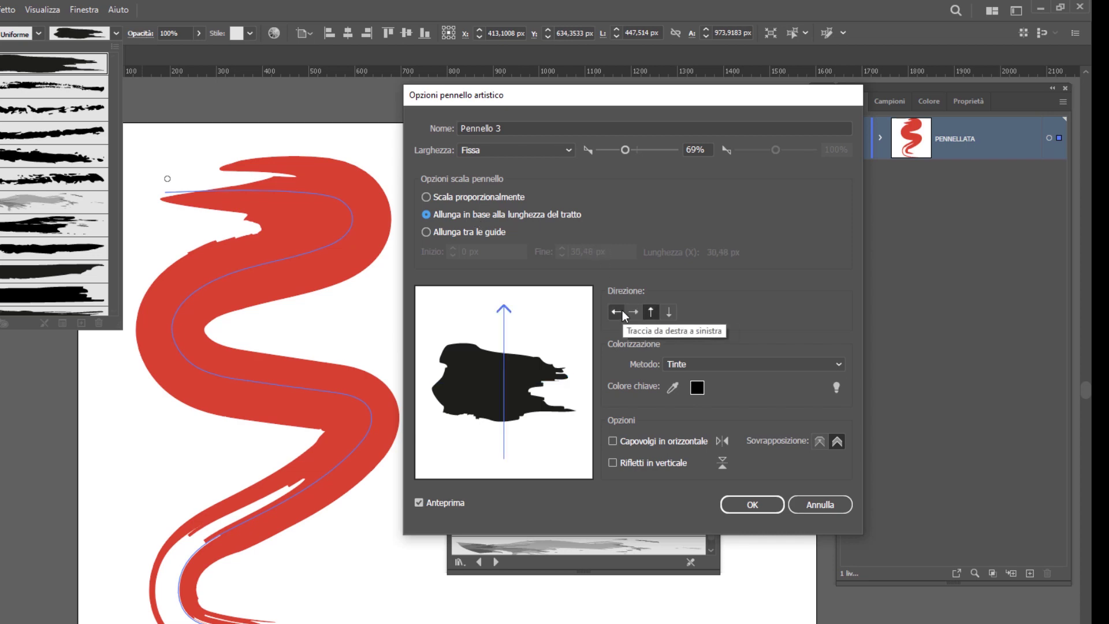
left_click(622, 310)
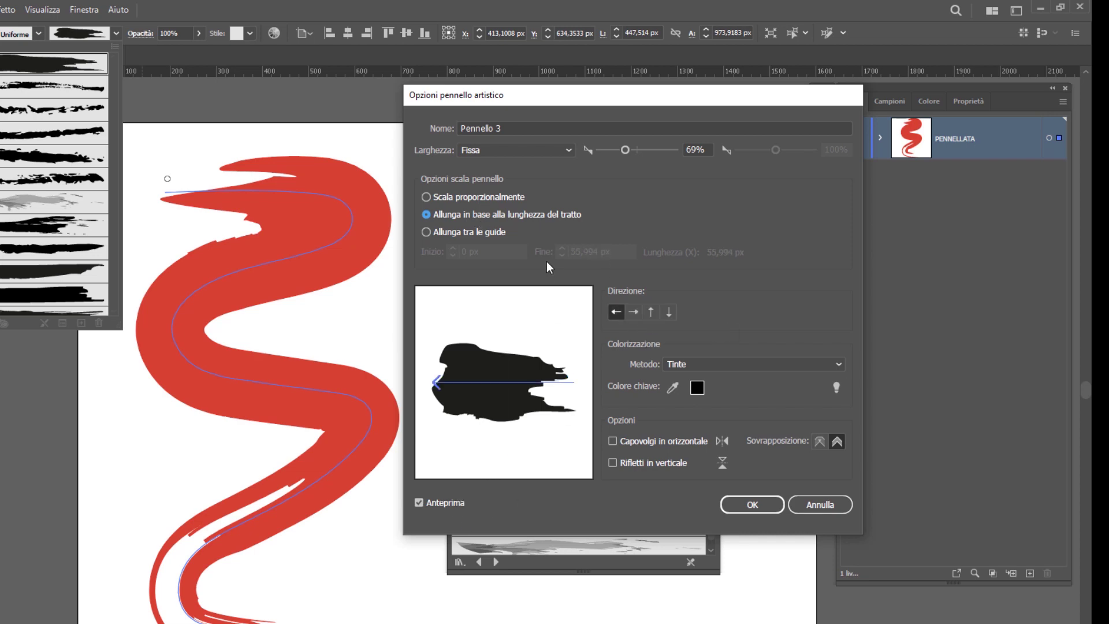
left_click(633, 312)
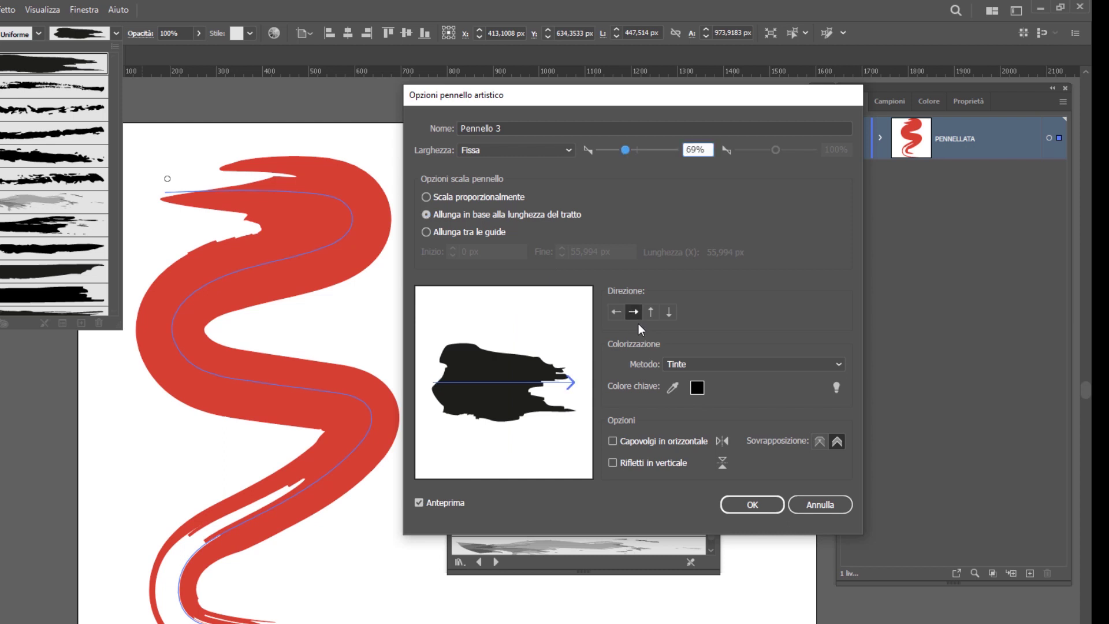
left_click(651, 312)
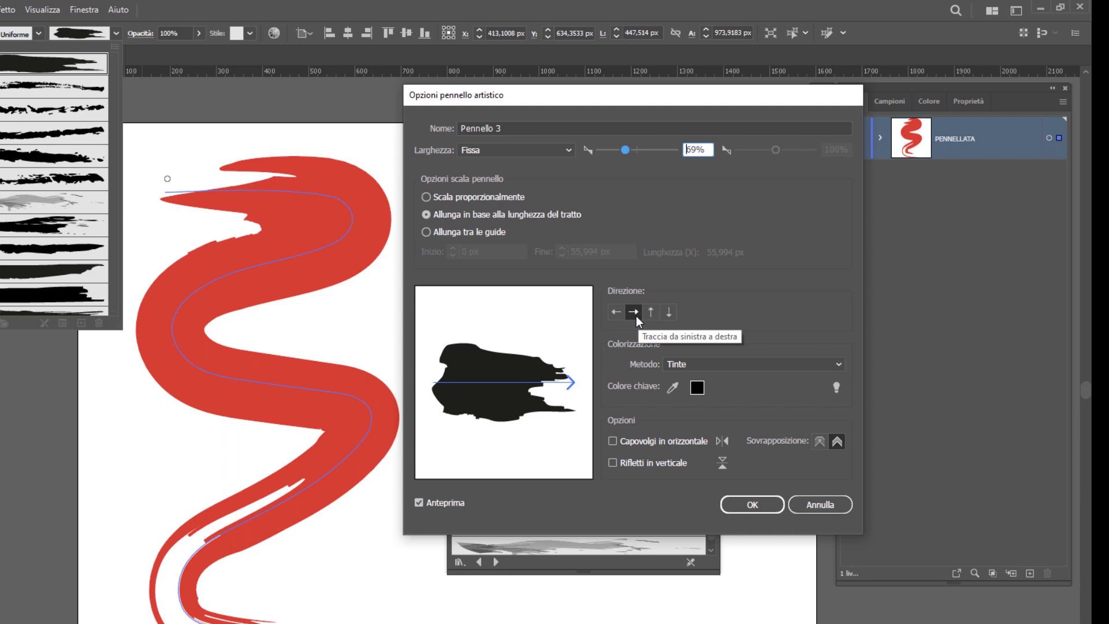
left_click(687, 365)
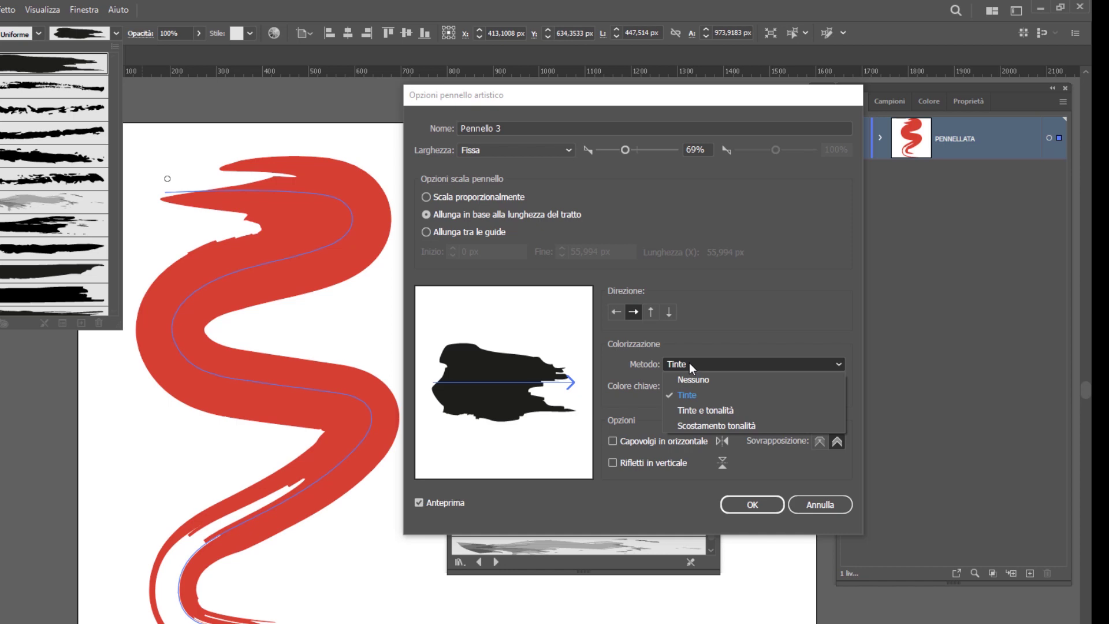
Set colorization to Tints with only horizontal Flip Across, and confirm the brush options
left_click(698, 409)
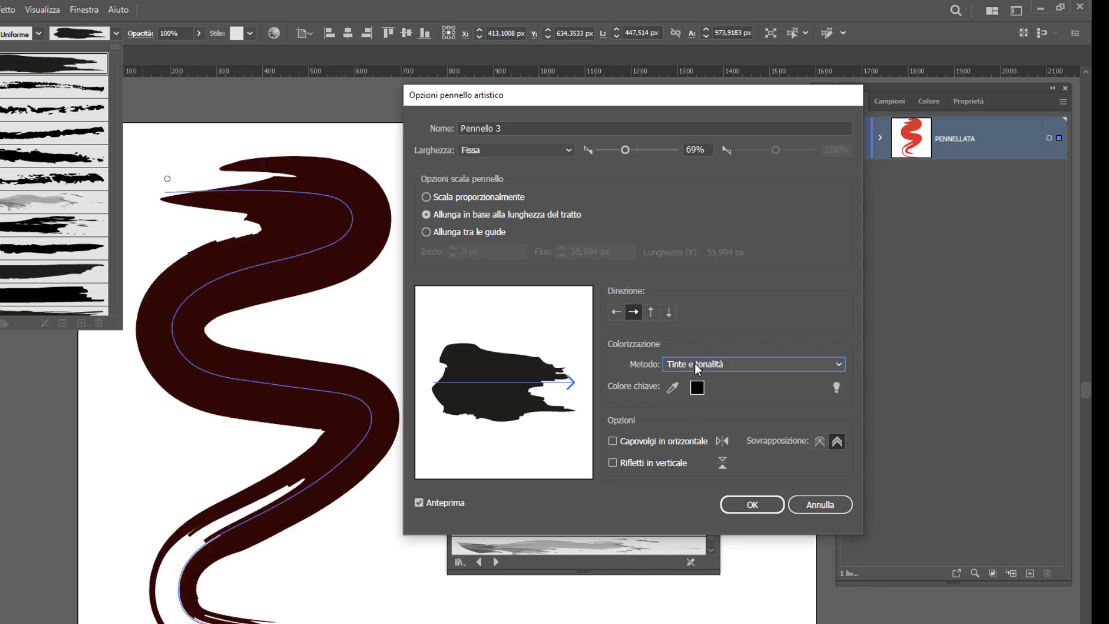
left_click(695, 363)
left_click(699, 393)
left_click(667, 441)
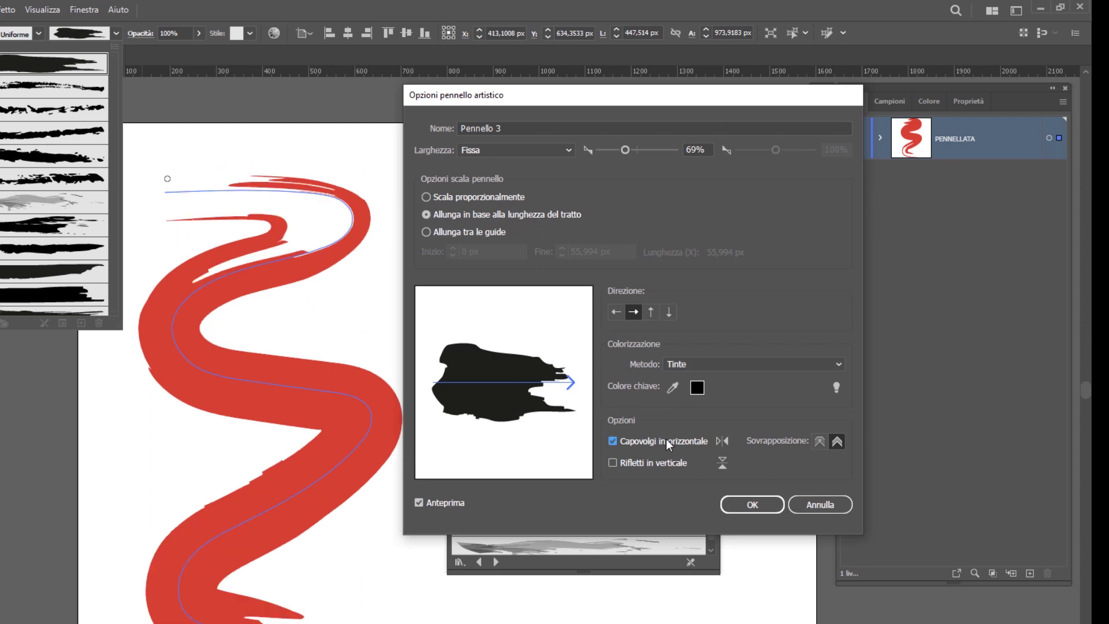
left_click(647, 464)
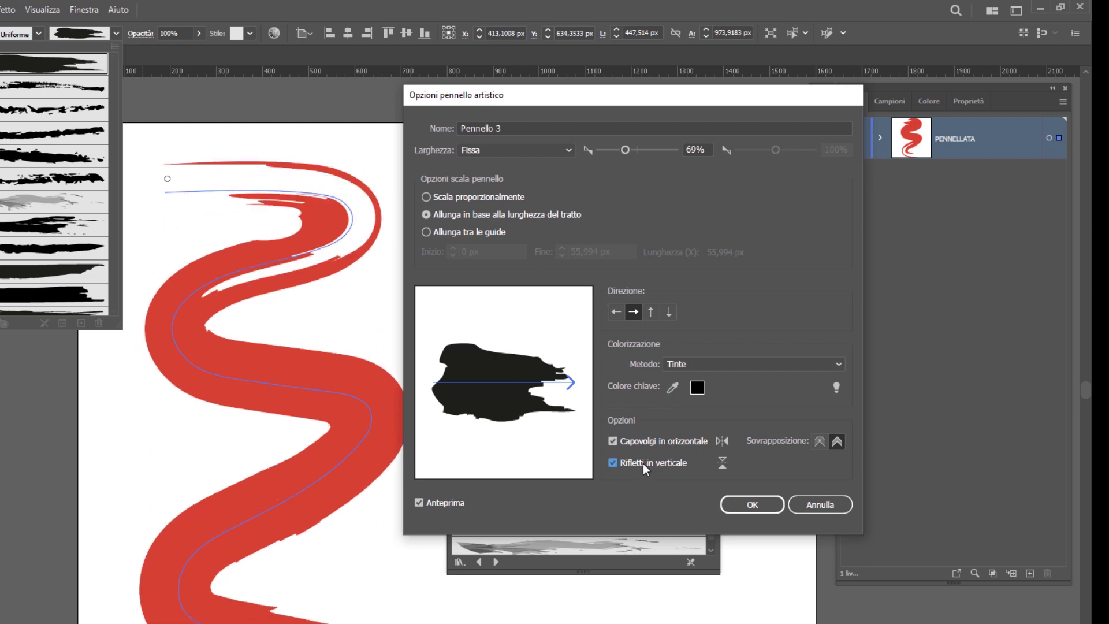
left_click(653, 438)
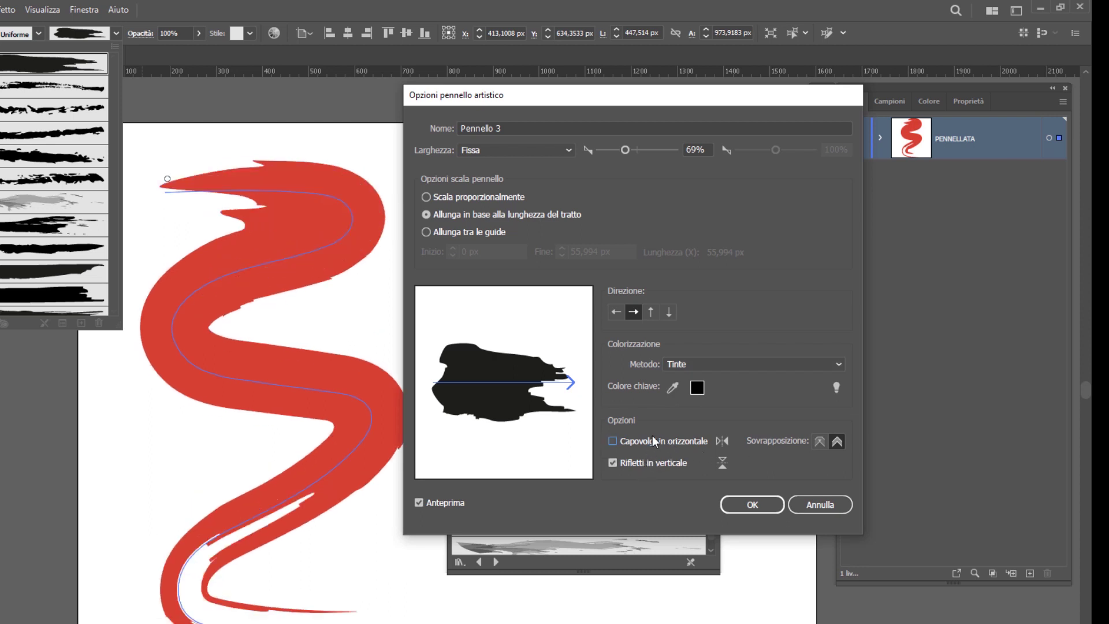
left_click(653, 463)
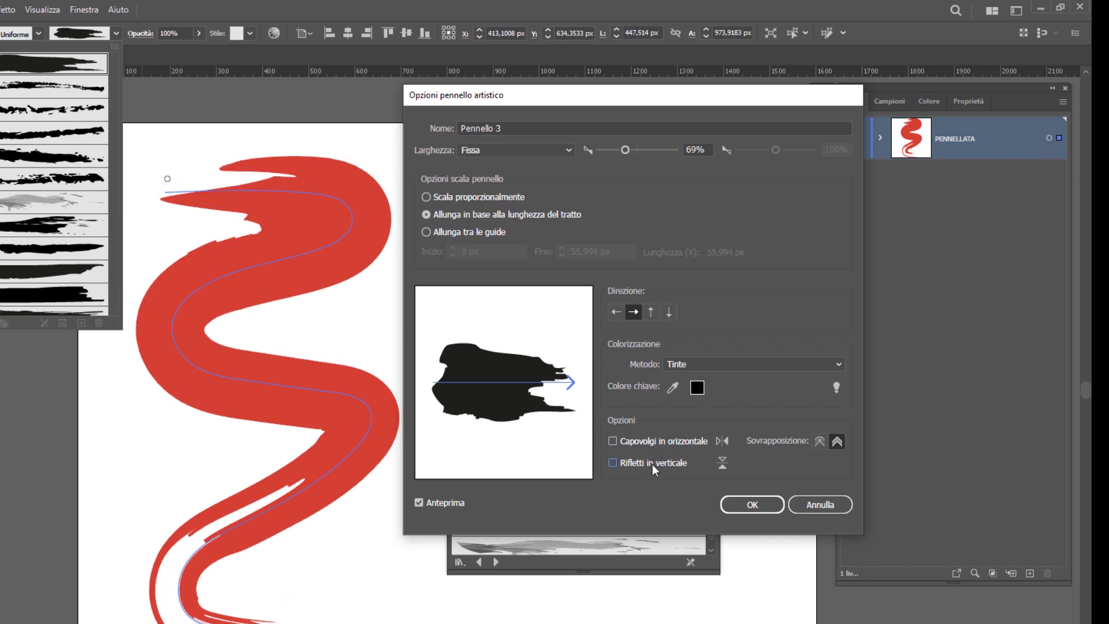
left_click(663, 442)
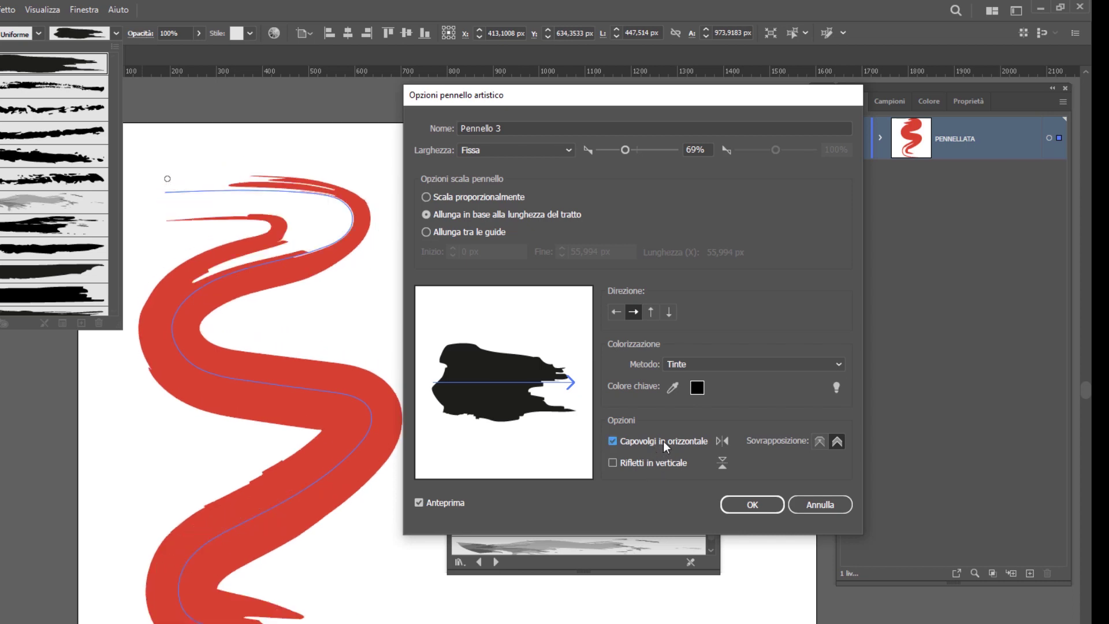
left_click(748, 503)
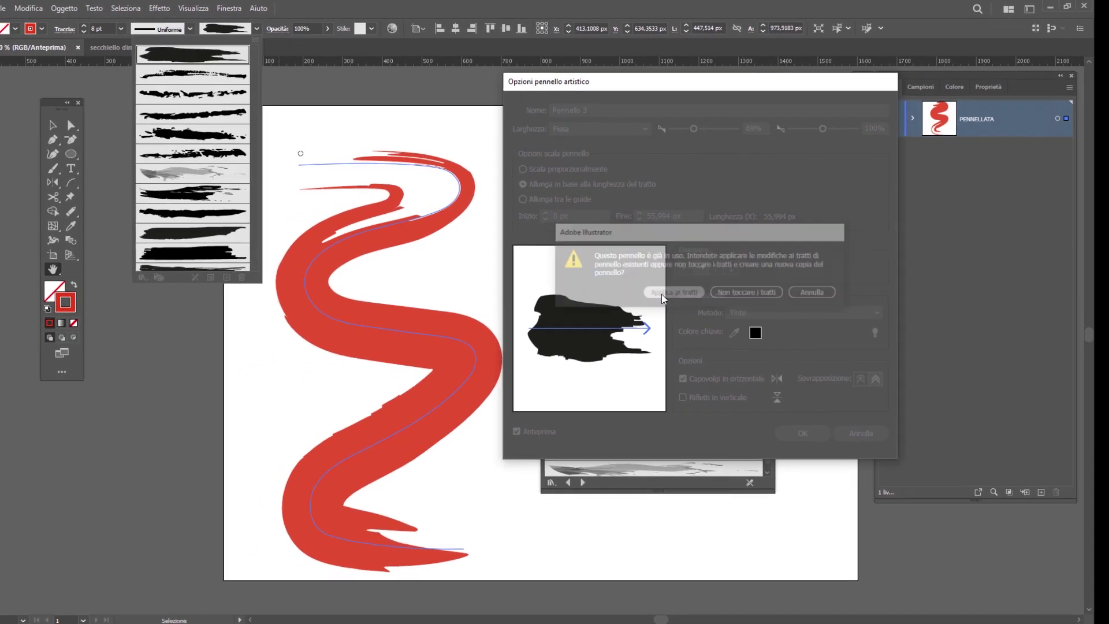
Dismiss the brush alert, tuck the brushes panel away, and nudge the first stroke right
left_click(602, 342)
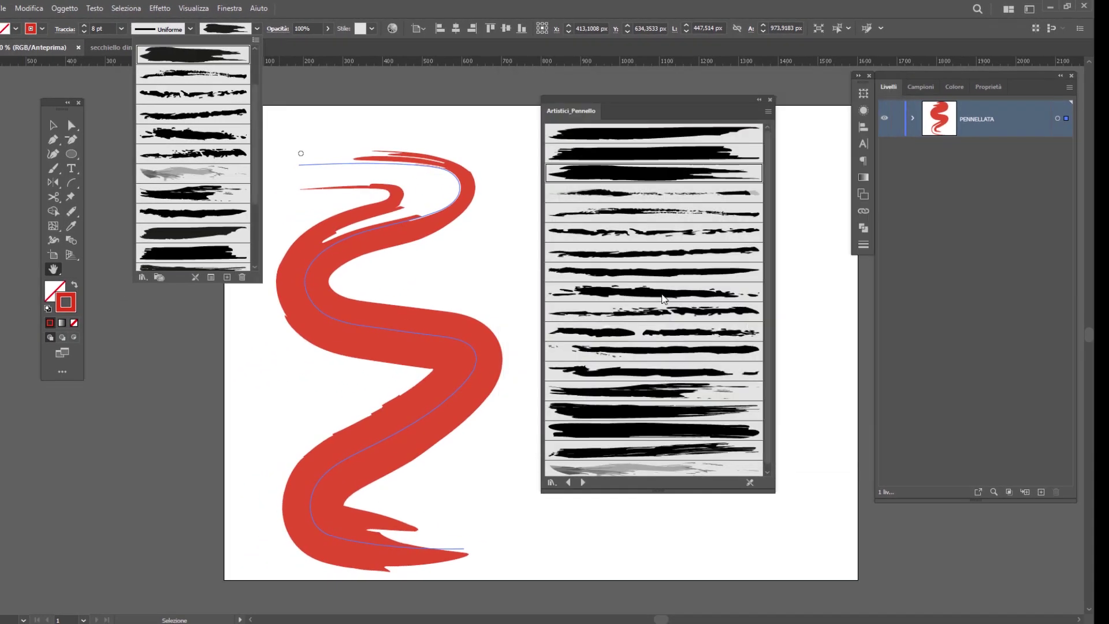
left_click(540, 358)
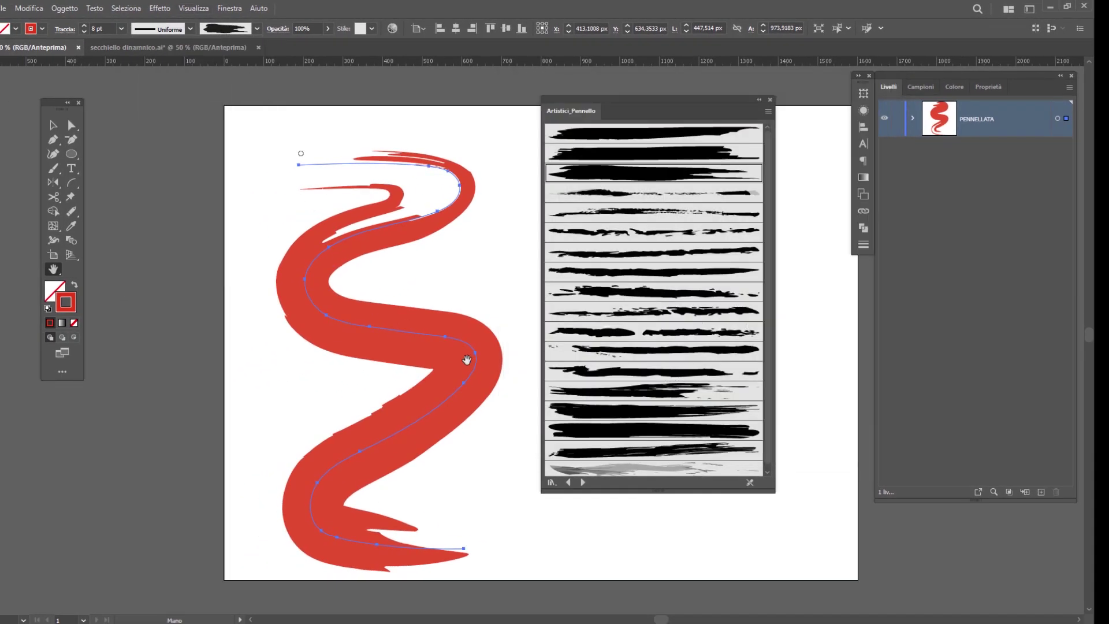
left_click(759, 99)
mouse_move(563, 109)
left_mouse_down()
mouse_move(203, 85)
mouse_move(135, 100)
left_mouse_up()
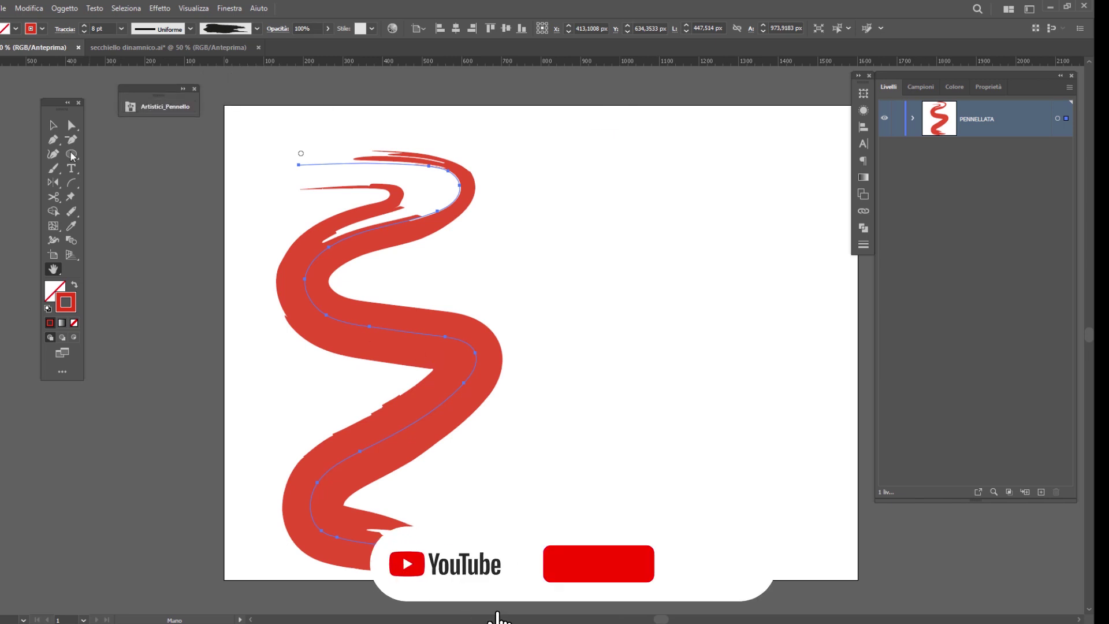
left_click(53, 125)
left_click(345, 317)
left_click_drag(463, 373, 480, 367)
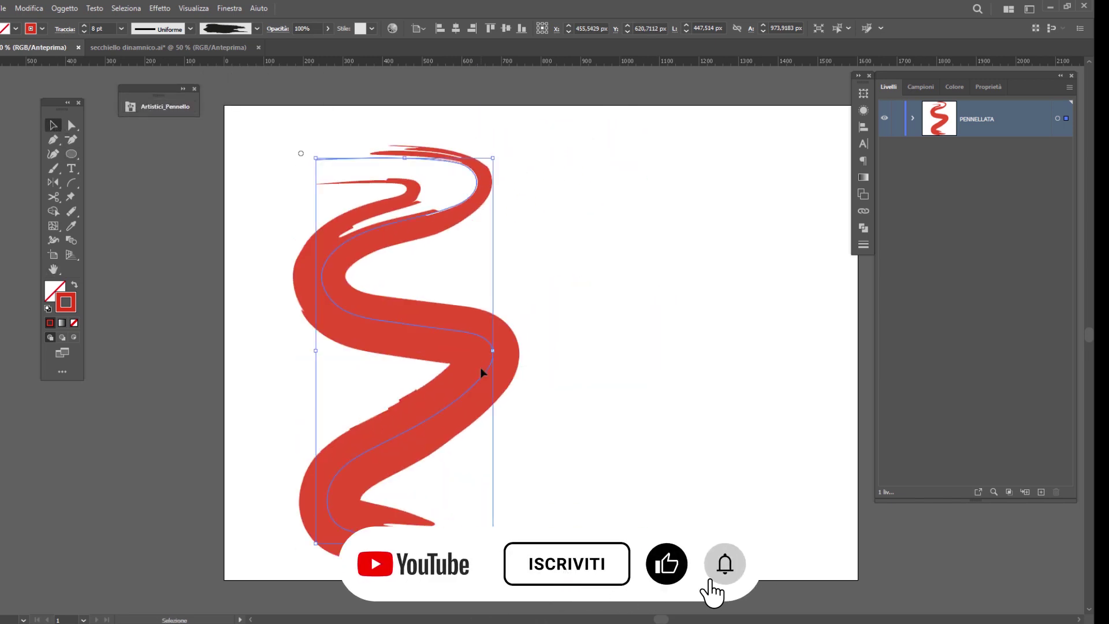
Paint four more wavy red strokes across the middle, right and left of the page
key("b")
mouse_move(579, 148)
left_mouse_down()
mouse_move(517, 239)
mouse_move(581, 566)
left_mouse_up()
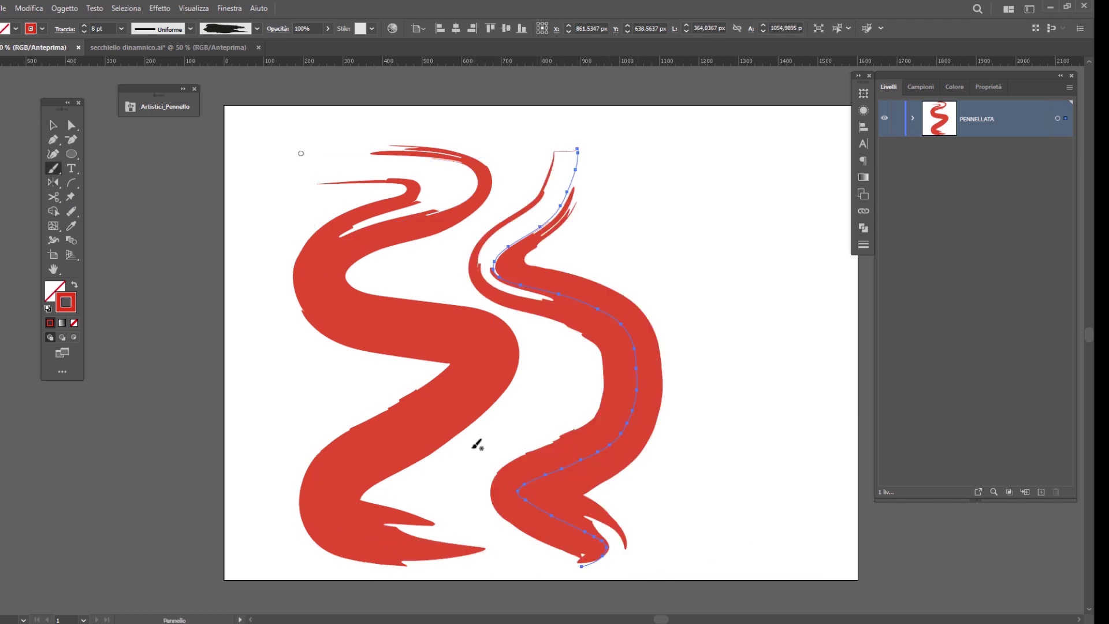
left_click_drag(699, 161, 696, 509)
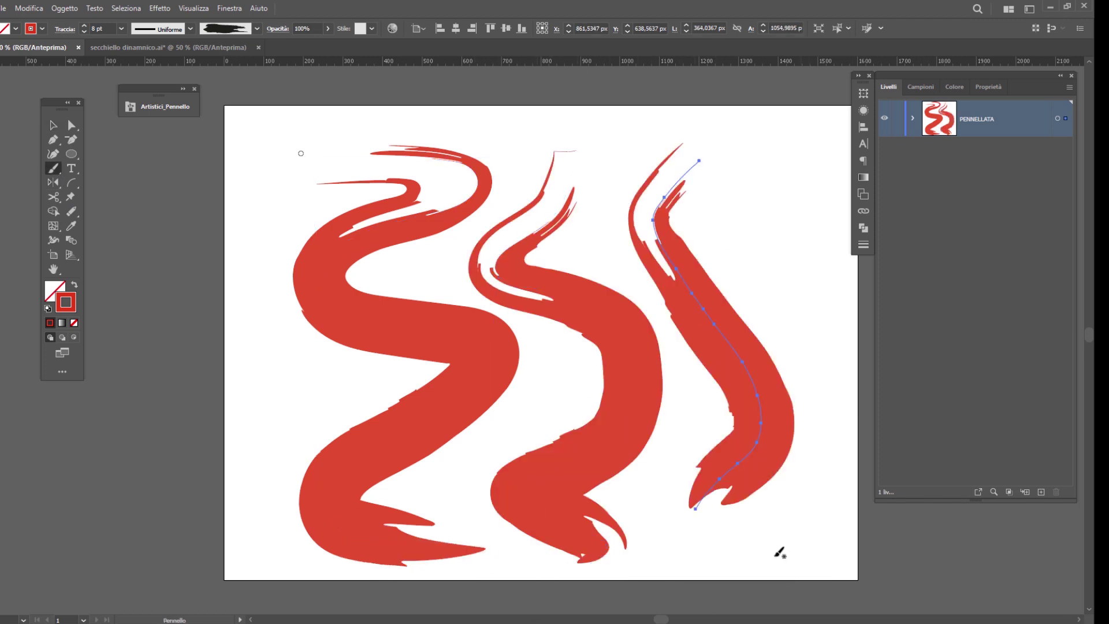
left_click_drag(753, 563, 771, 138)
mouse_move(231, 141)
left_mouse_down()
mouse_move(240, 314)
mouse_move(315, 568)
left_mouse_up()
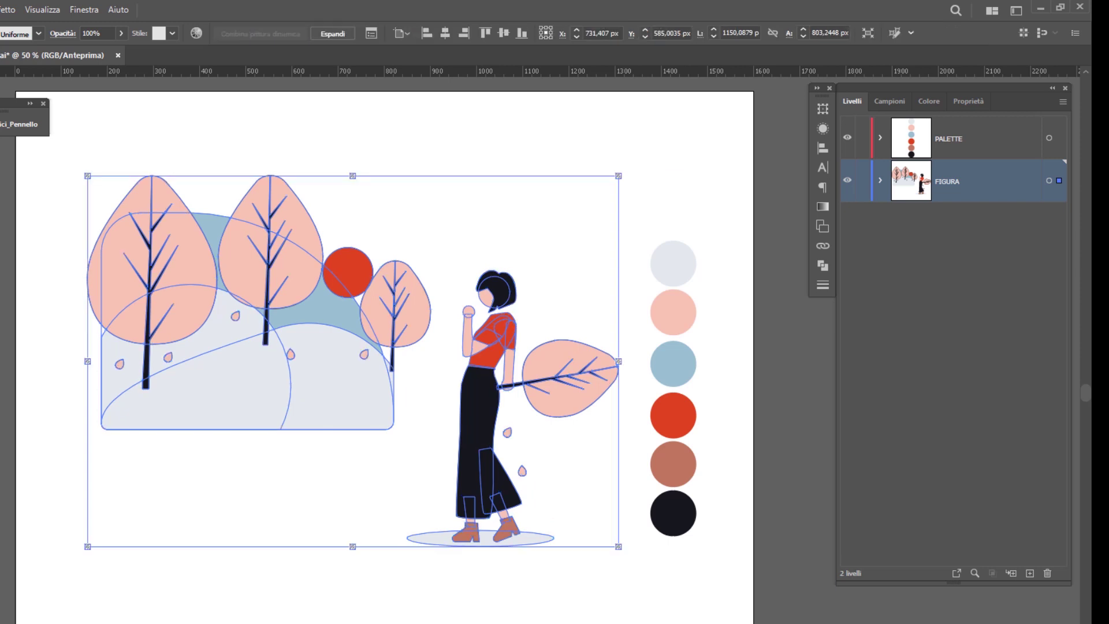
Deselect everything in the landscape-and-woman illustration document
key("ctrl+shift+a")
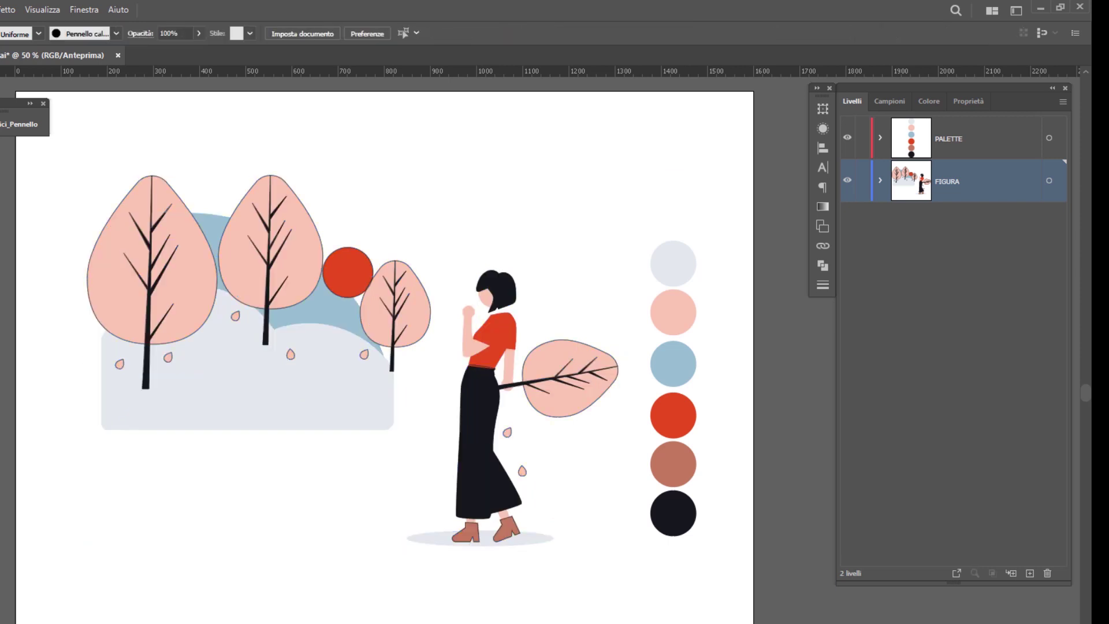